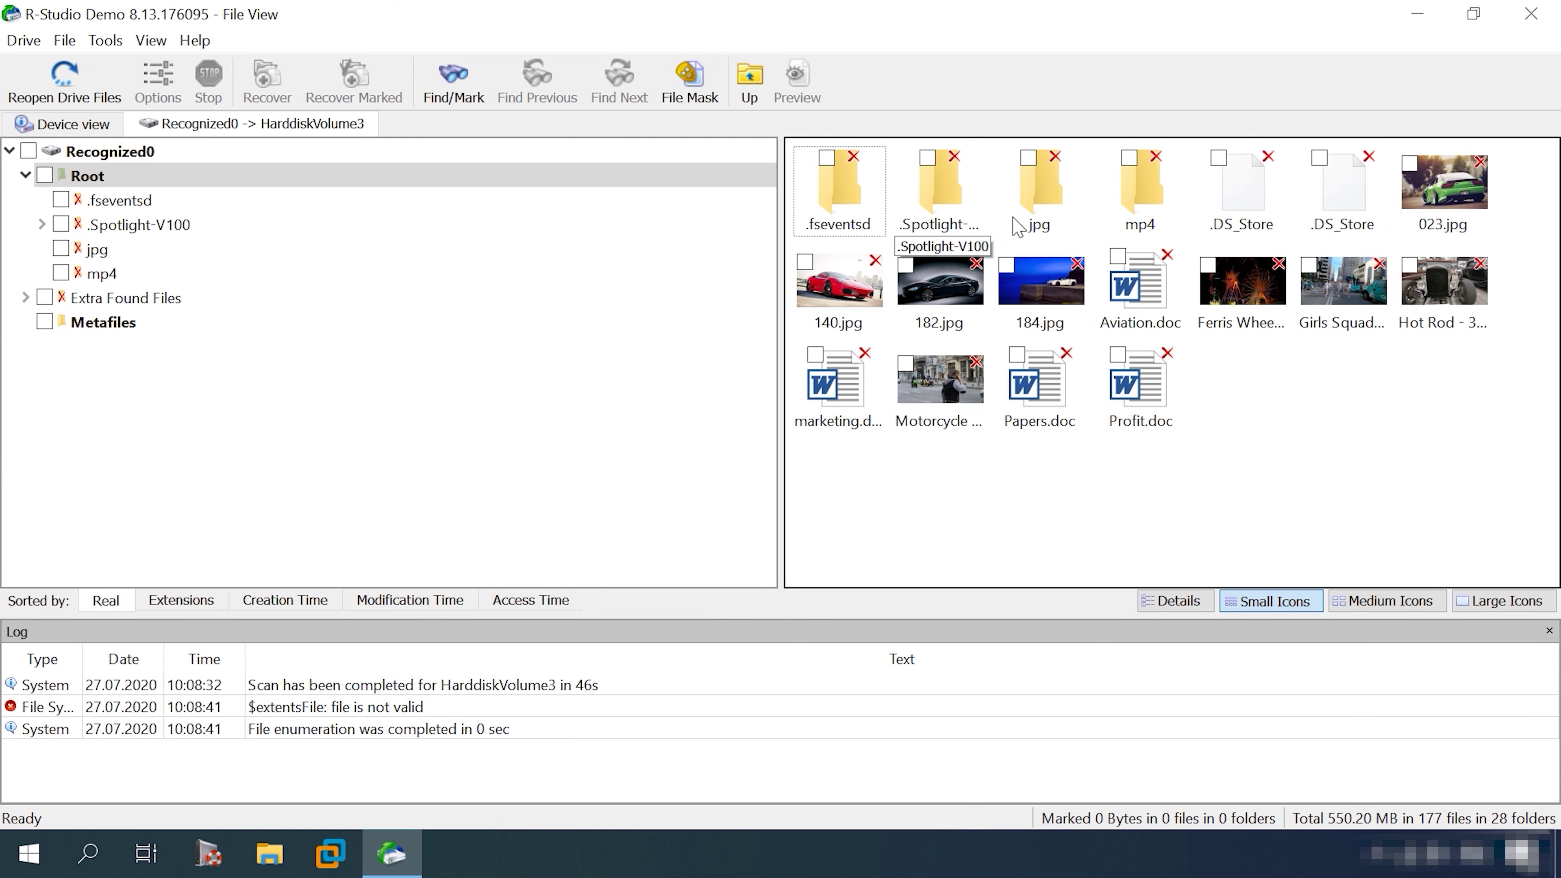
Check the jpg and mp4 folders of the recovered HarddiskVolume3, and preview Aviation.doc in its root.
{"action": "double_click", "coordinate": [1053, 202]}
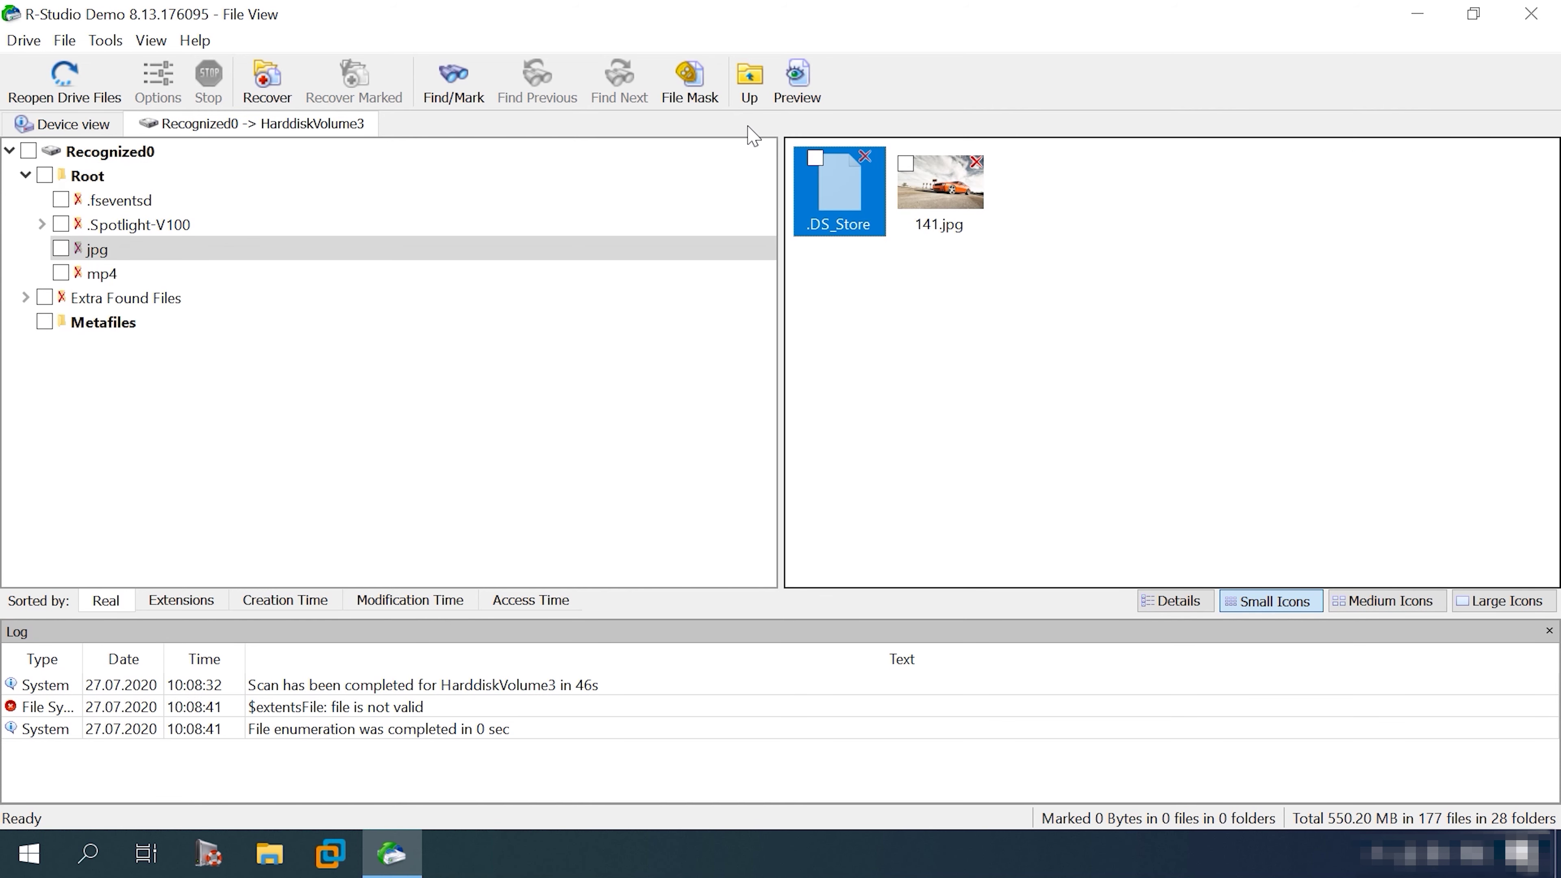
{"action": "left_click", "coordinate": [737, 176]}
{"action": "double_click", "coordinate": [1143, 185]}
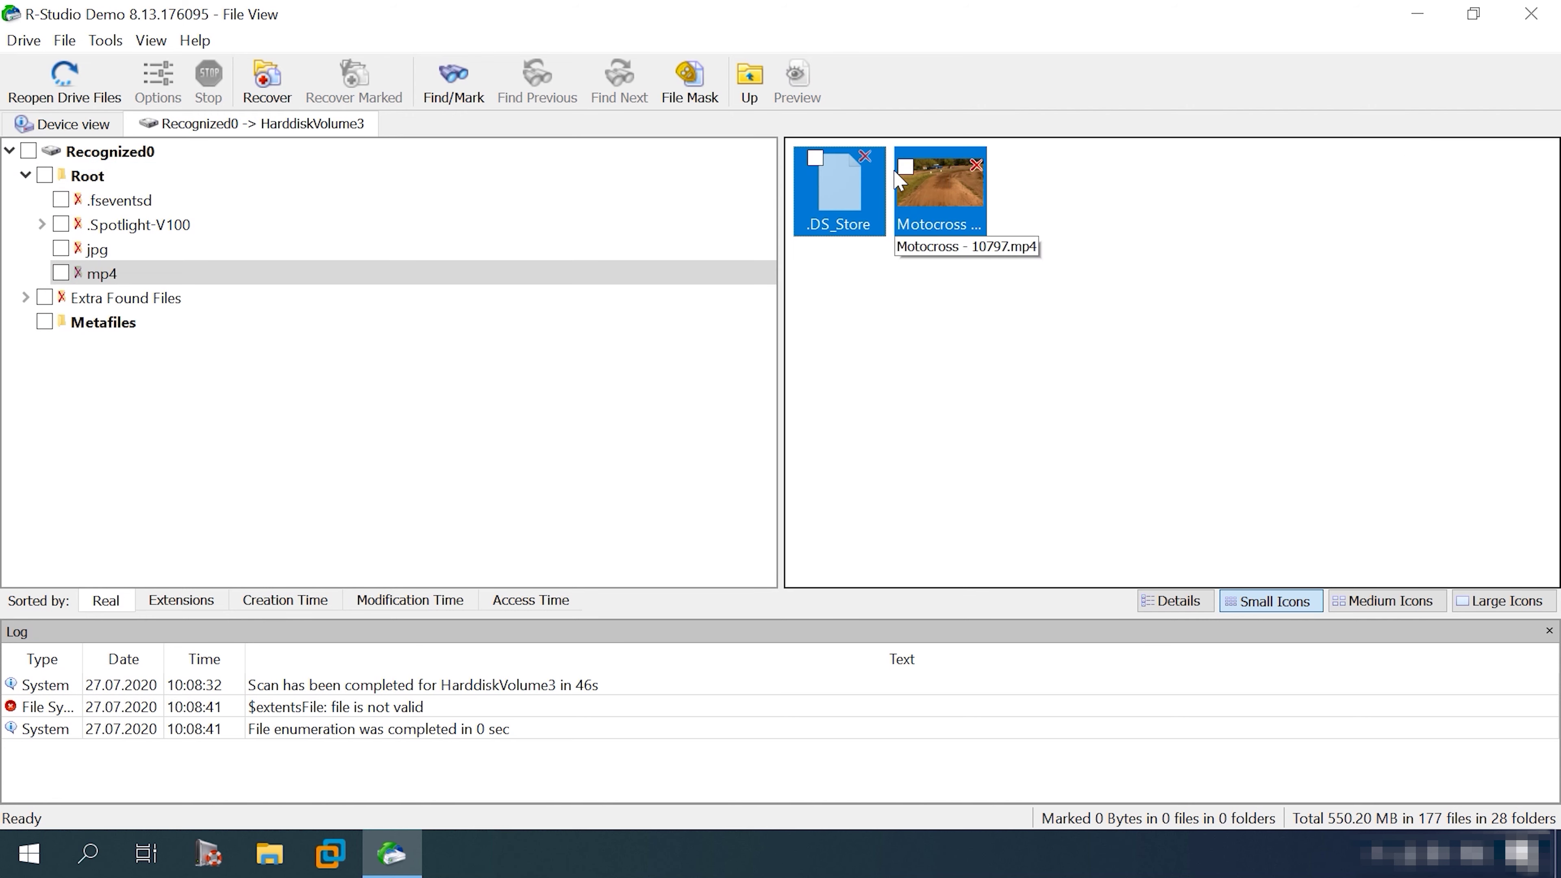
{"action": "left_click", "coordinate": [129, 175]}
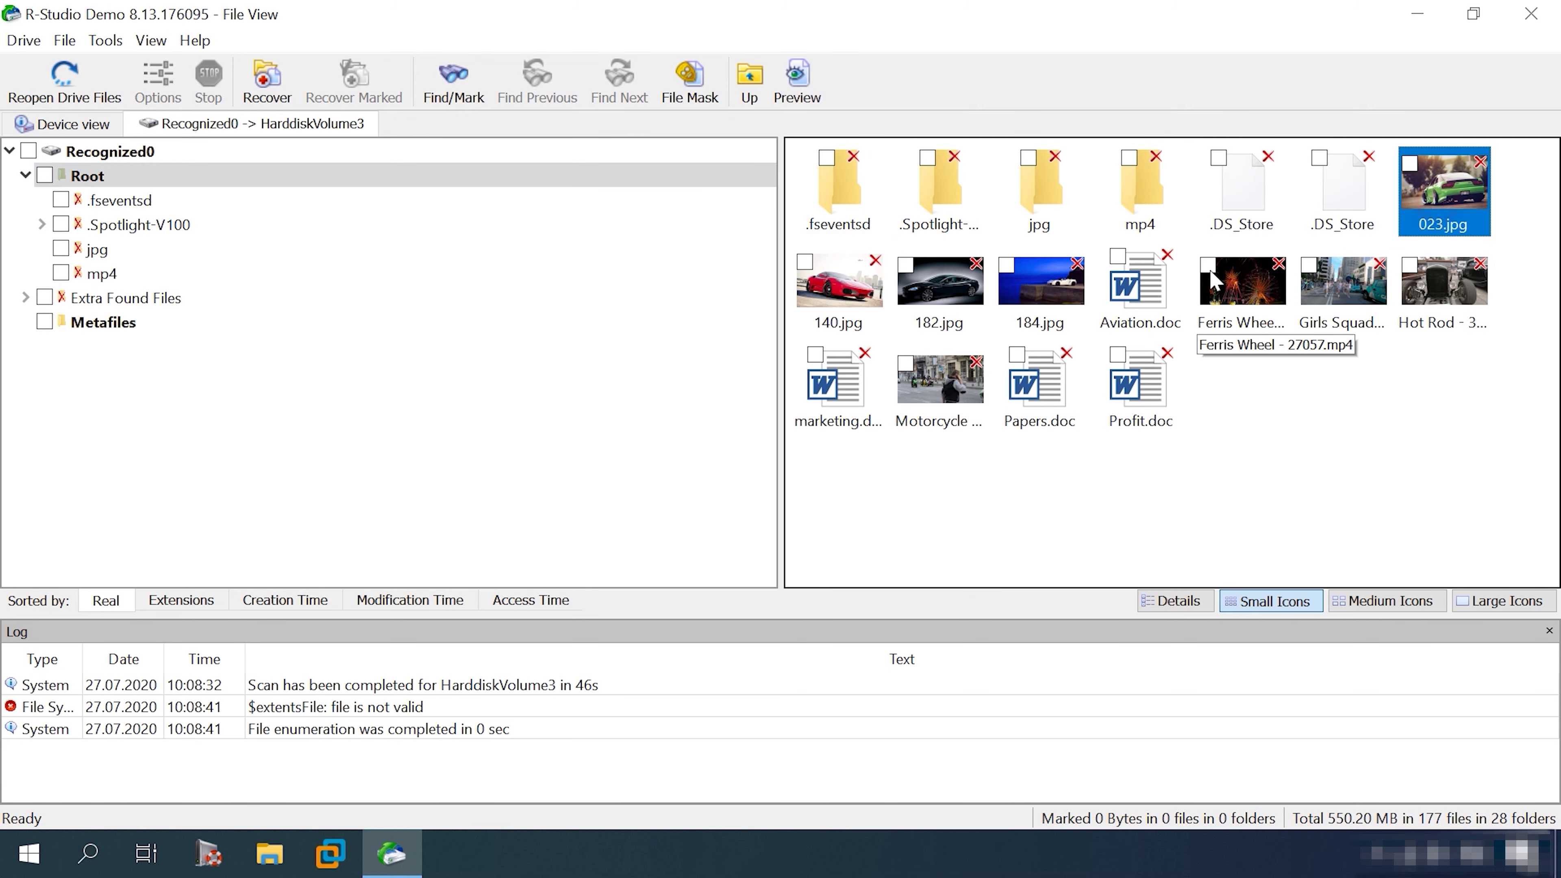
{"action": "double_click", "coordinate": [1100, 323]}
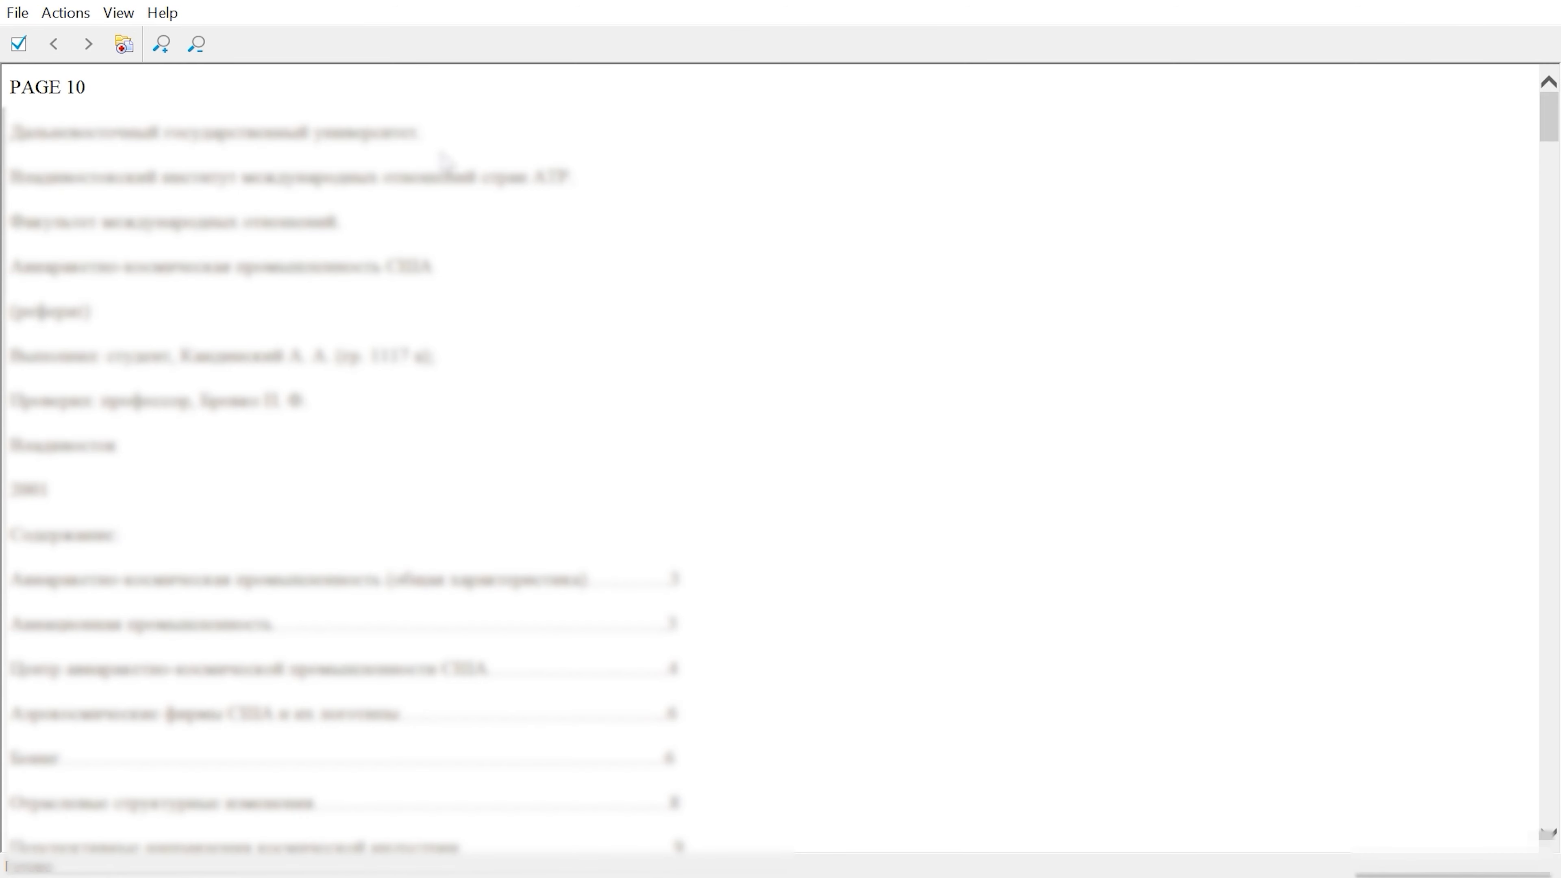
{"action": "key", "text": "Escape"}
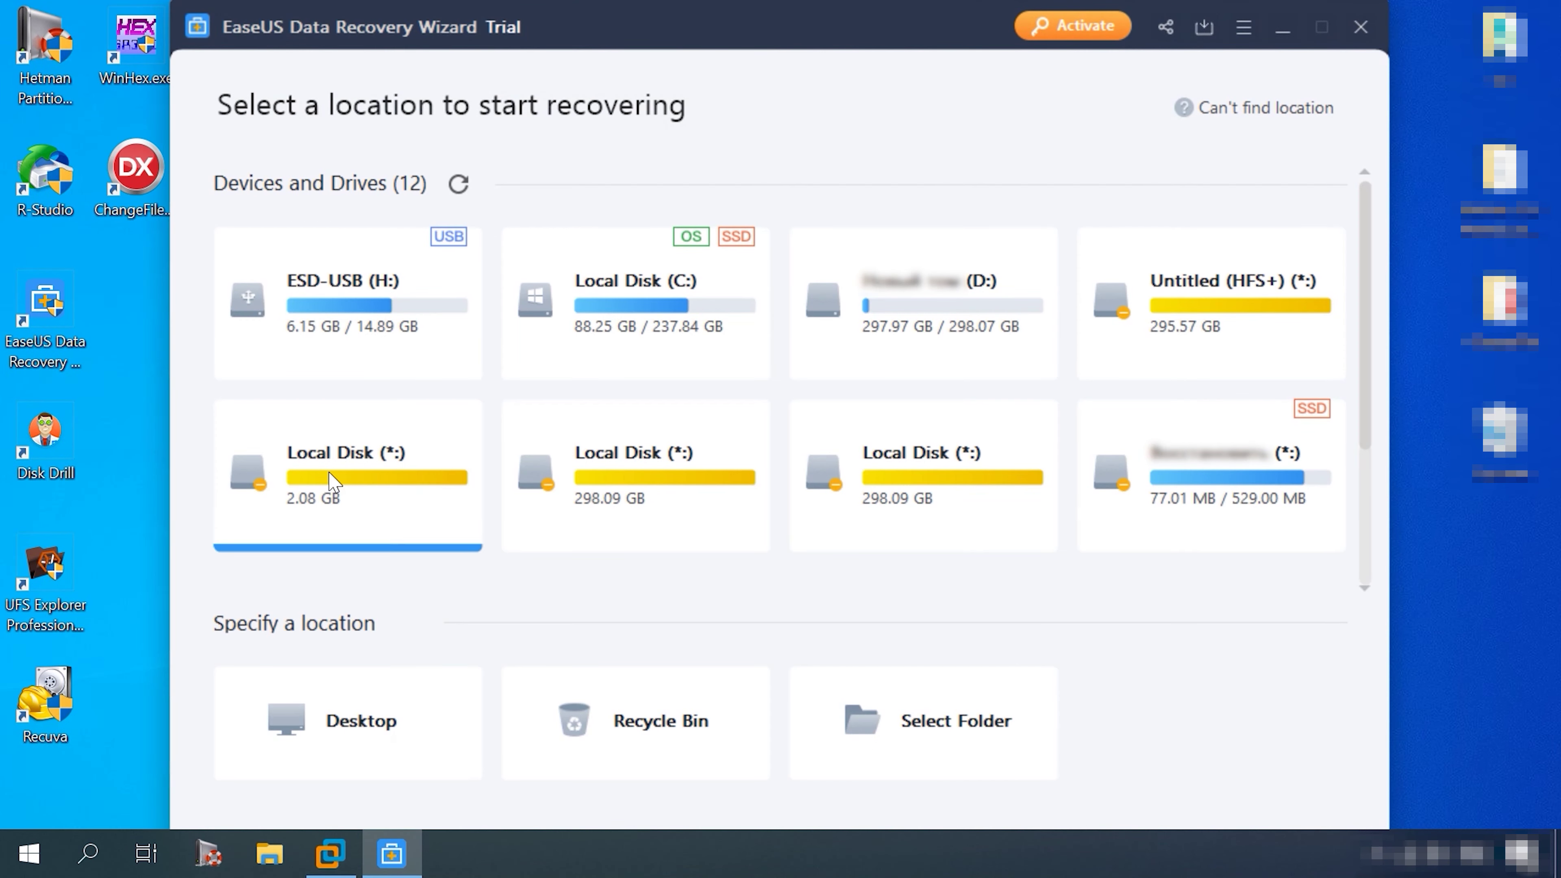
In EaseUS Data Recovery Wizard, scan the 2.08 GB local disk and open the found #1 Lost Partition(HFS+) folder.
{"action": "mouse_move", "coordinate": [352, 539]}
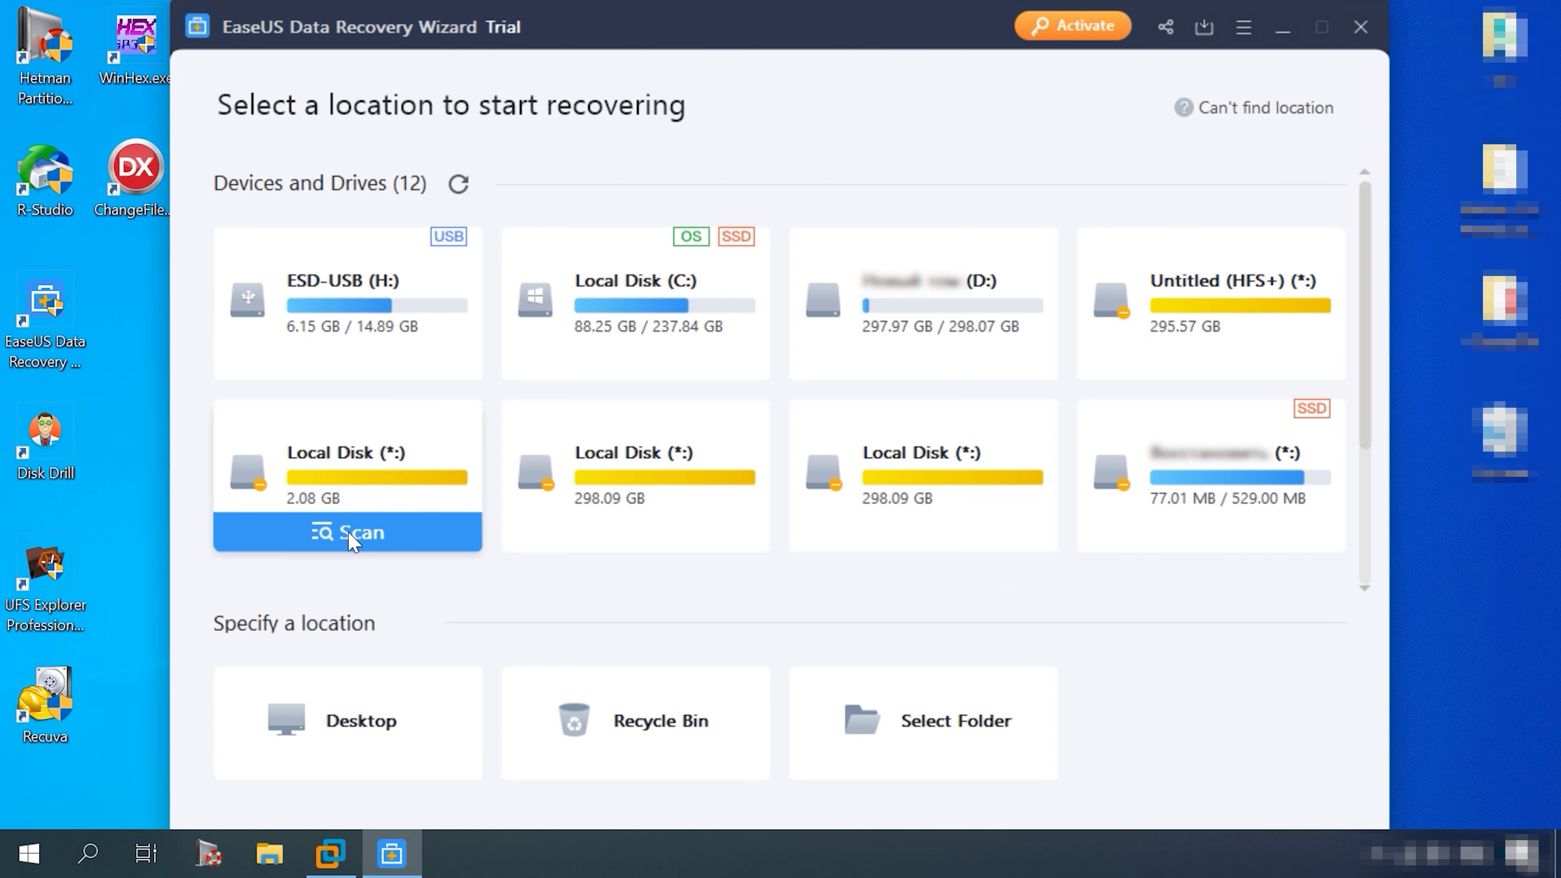
{"action": "left_click", "coordinate": [352, 533]}
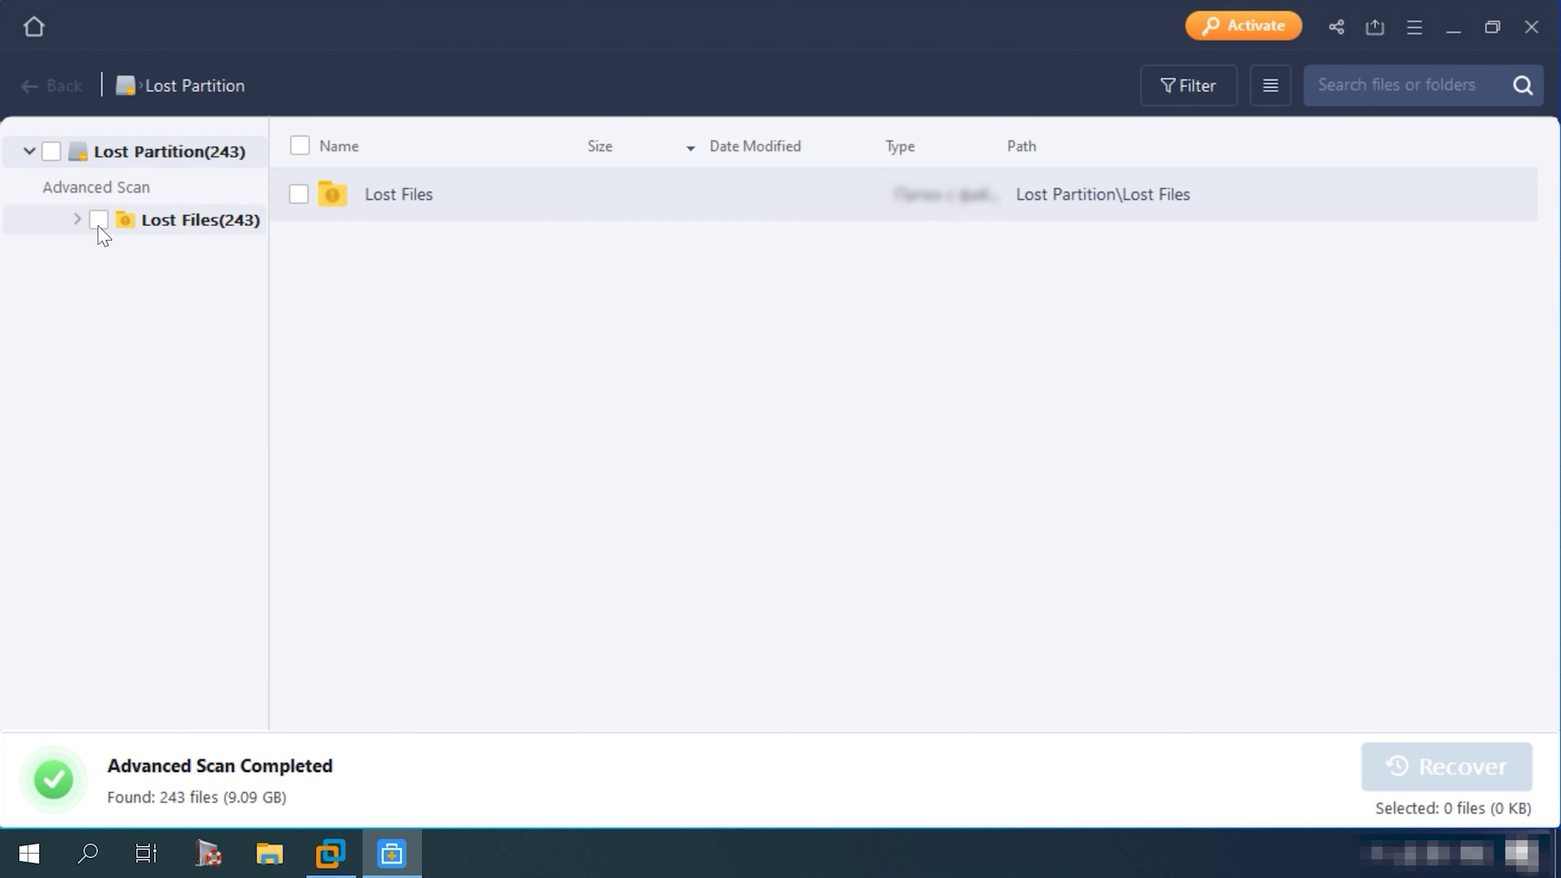
{"action": "double_click", "coordinate": [381, 246]}
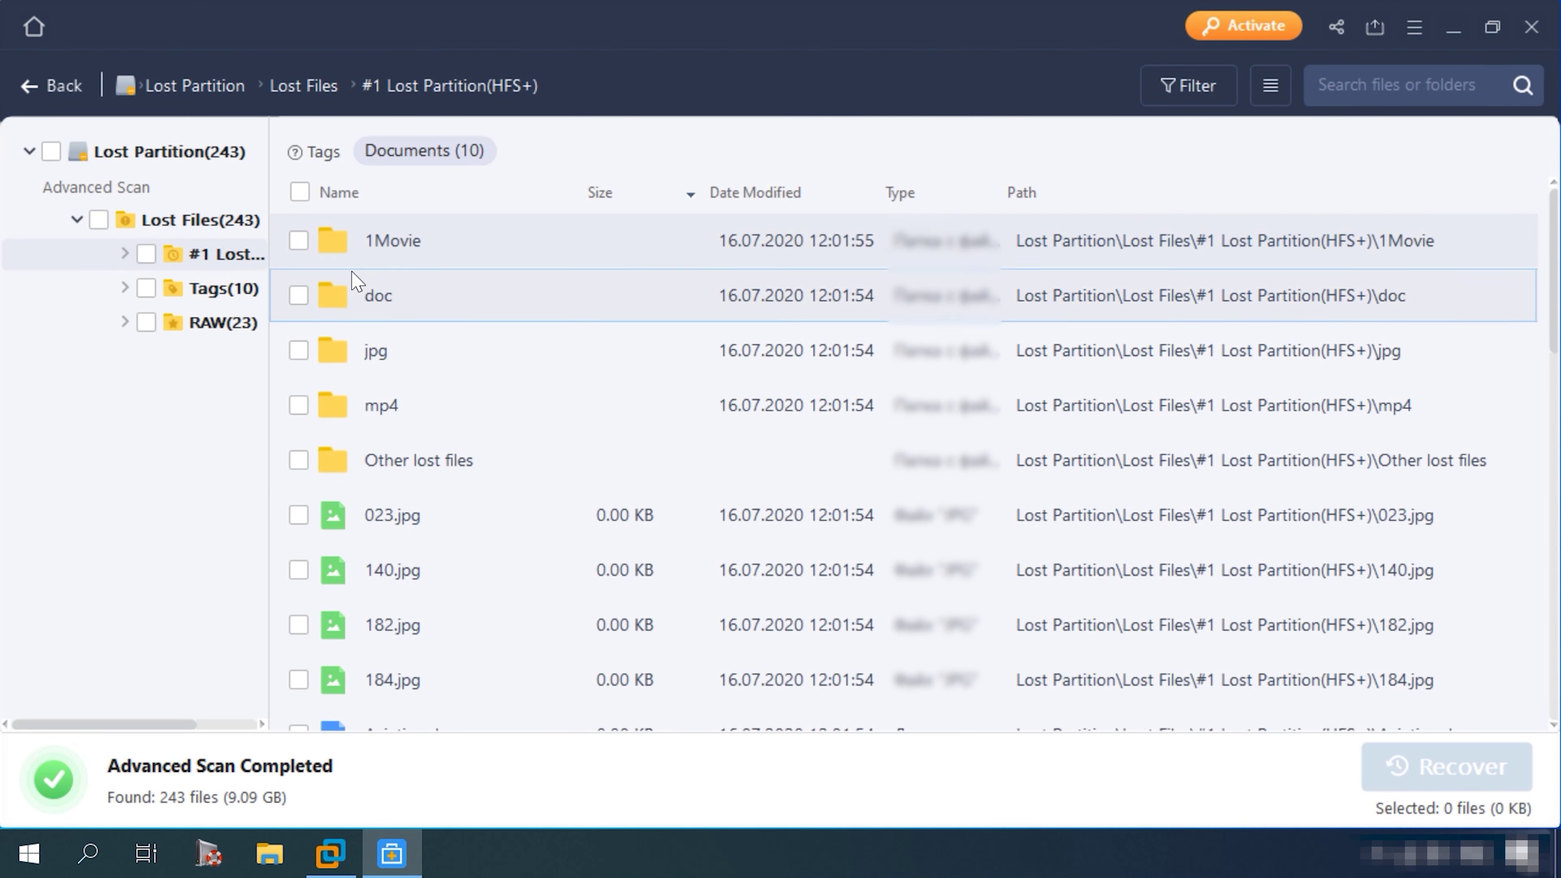
Preview the 687.82 MB Tron.avi in the 1Movie folder, and widen the folder tree to show full names.
{"action": "double_click", "coordinate": [369, 246]}
{"action": "double_click", "coordinate": [422, 353]}
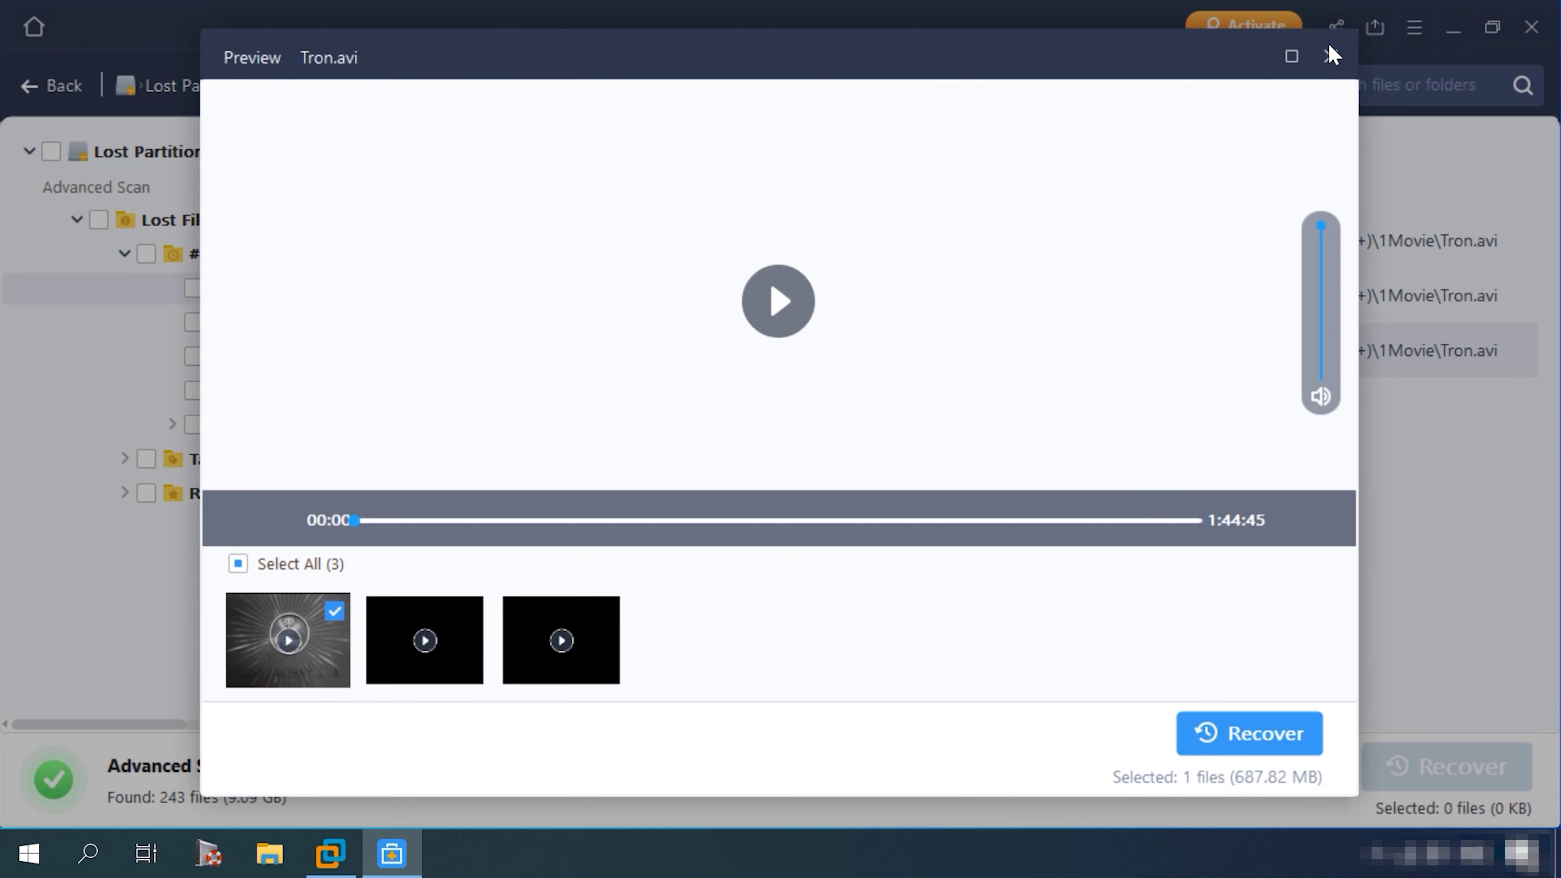
{"action": "left_click", "coordinate": [1329, 53]}
{"action": "left_click_drag", "start_coordinate": [268, 307], "coordinate": [442, 321]}
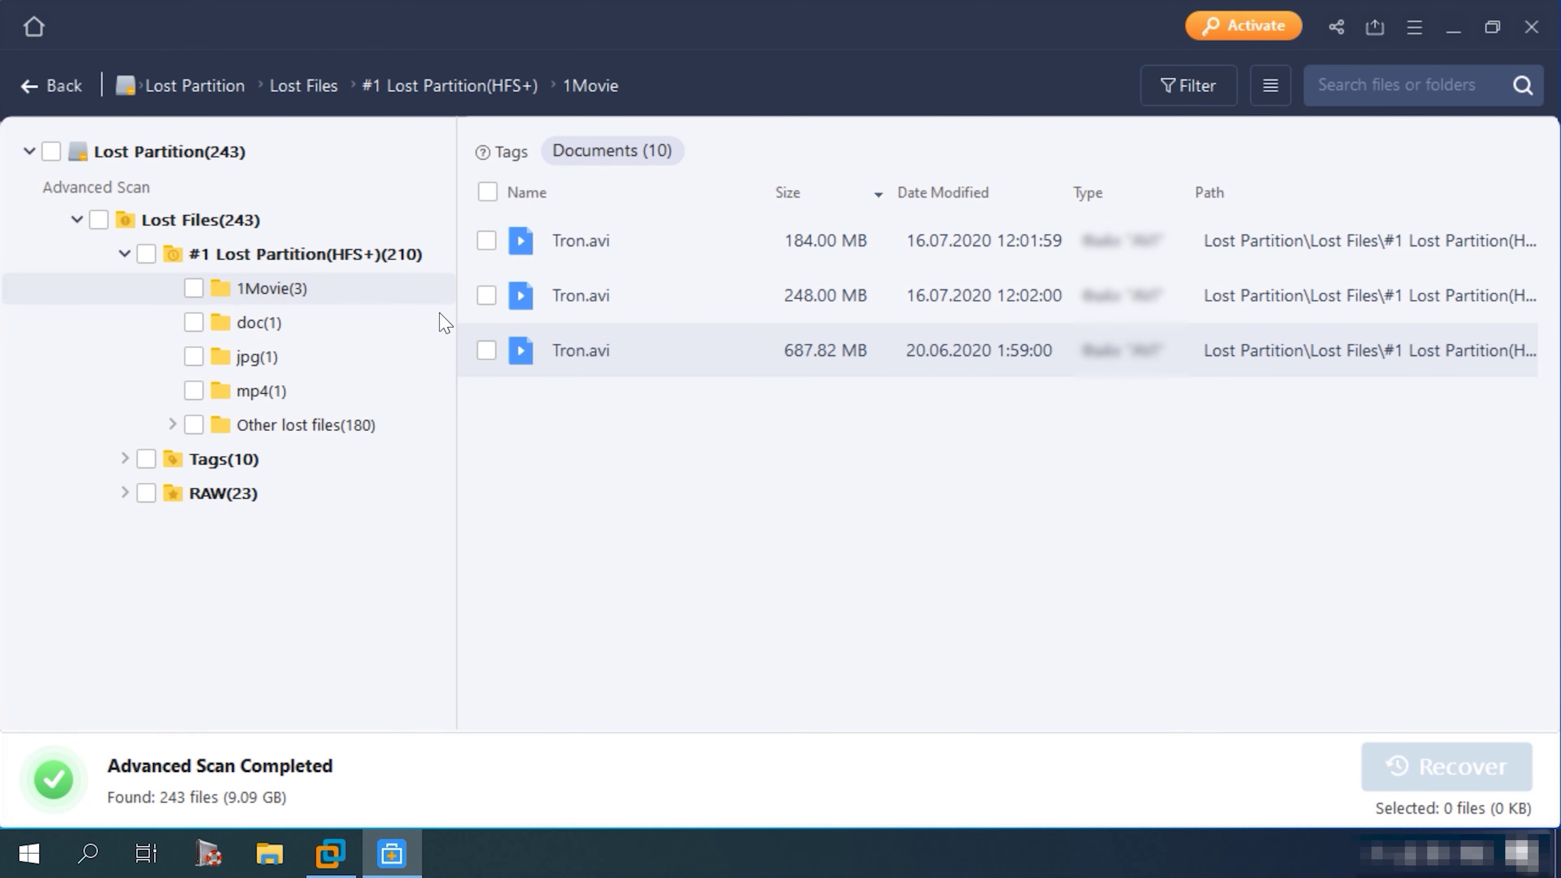
Preview the file in the doc folder and 141.jpg in the jpg folder, closing each preview.
{"action": "left_click", "coordinate": [443, 322]}
{"action": "double_click", "coordinate": [884, 235]}
{"action": "left_click", "coordinate": [1330, 56]}
{"action": "left_click", "coordinate": [366, 351]}
{"action": "double_click", "coordinate": [603, 242]}
{"action": "left_click", "coordinate": [1330, 57]}
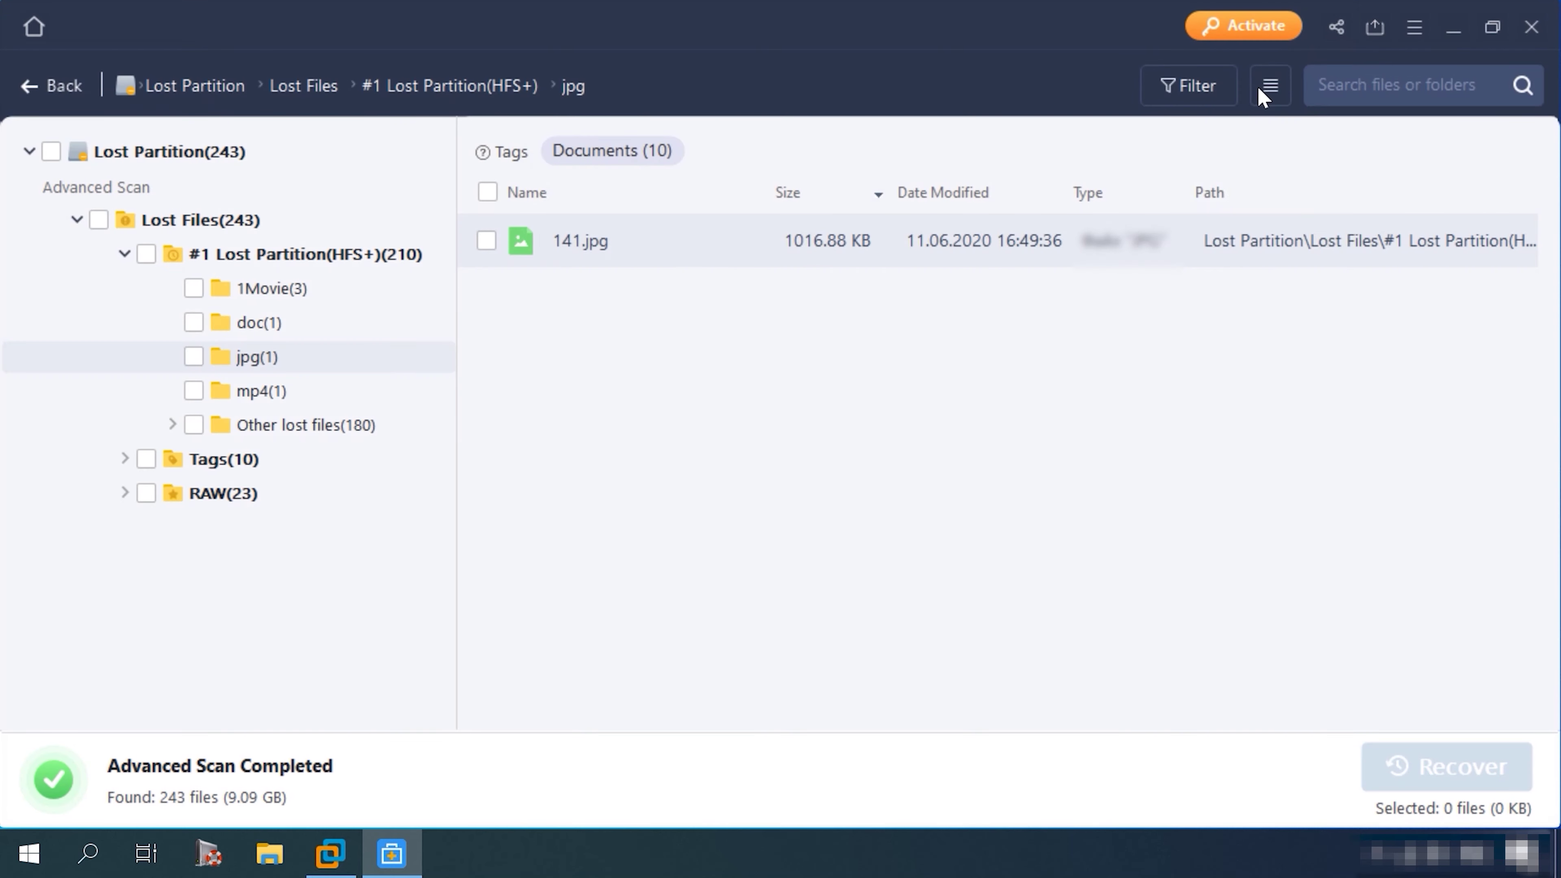
Show the files as thumbnails, check Other lost files, and preview Aviation.doc in the lost HFS+ partition's root.
{"action": "left_click", "coordinate": [1270, 85]}
{"action": "left_click", "coordinate": [1242, 181]}
{"action": "left_click", "coordinate": [296, 424]}
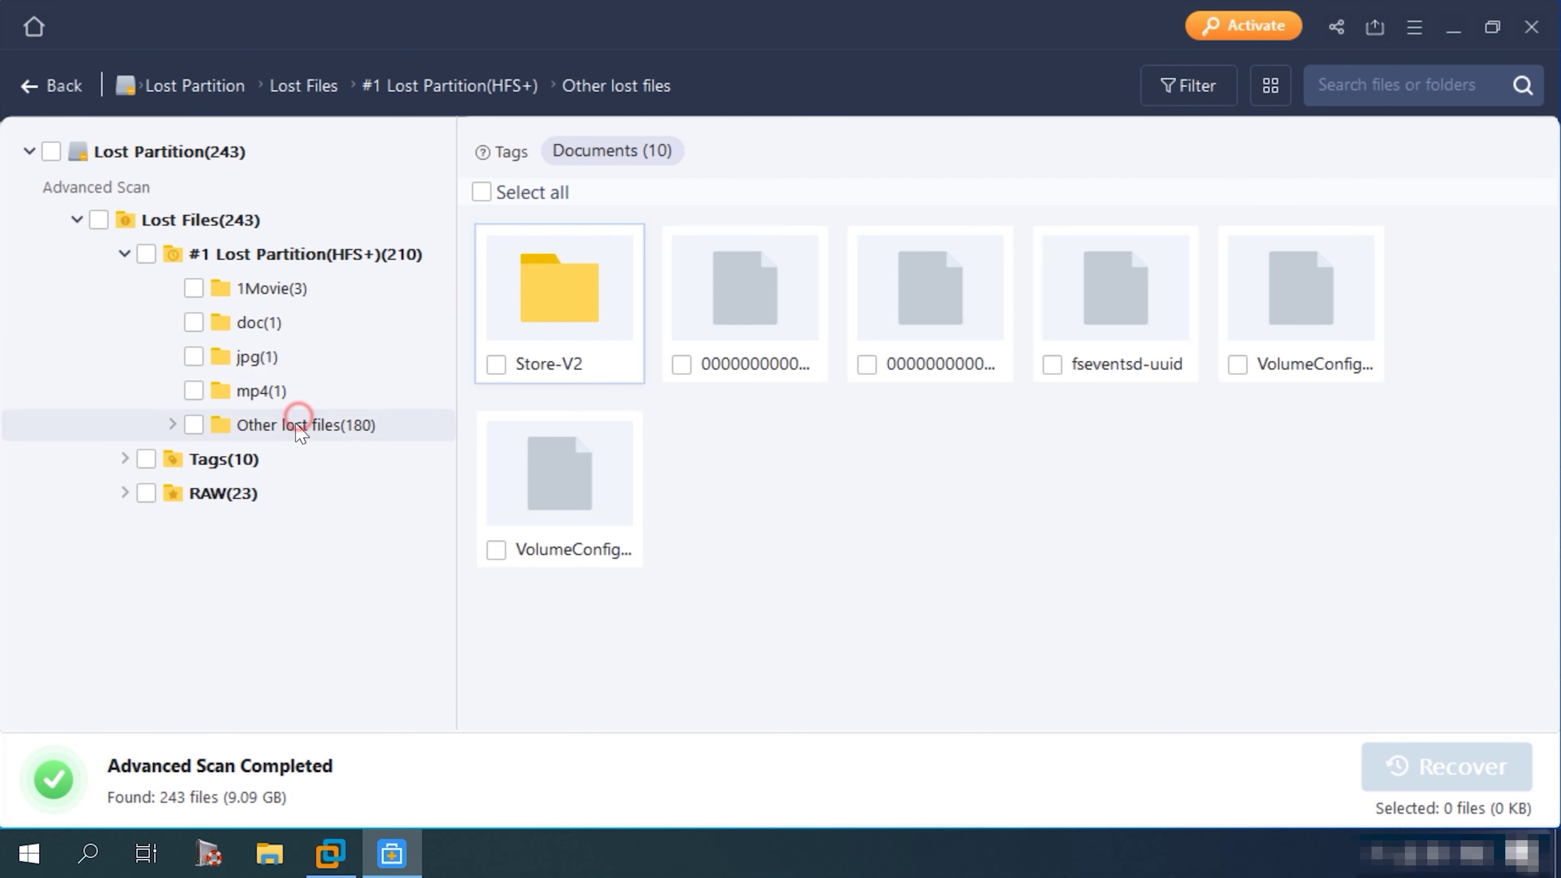
{"action": "left_click", "coordinate": [255, 252]}
{"action": "scroll", "coordinate": [1359, 582], "scroll_direction": "down", "scroll_amount": 3}
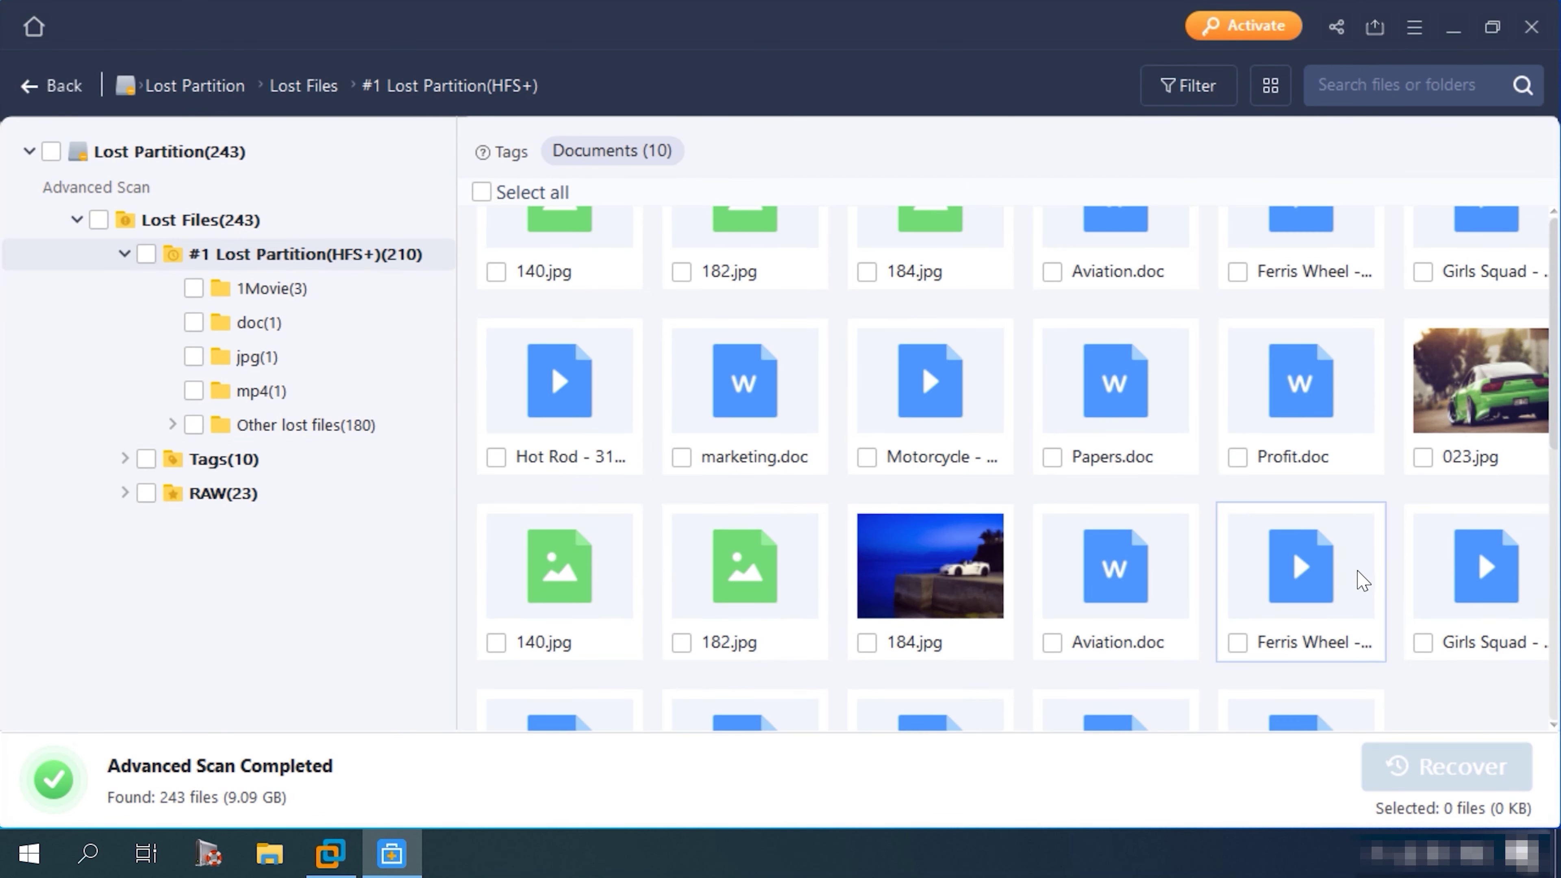
{"action": "double_click", "coordinate": [1079, 526]}
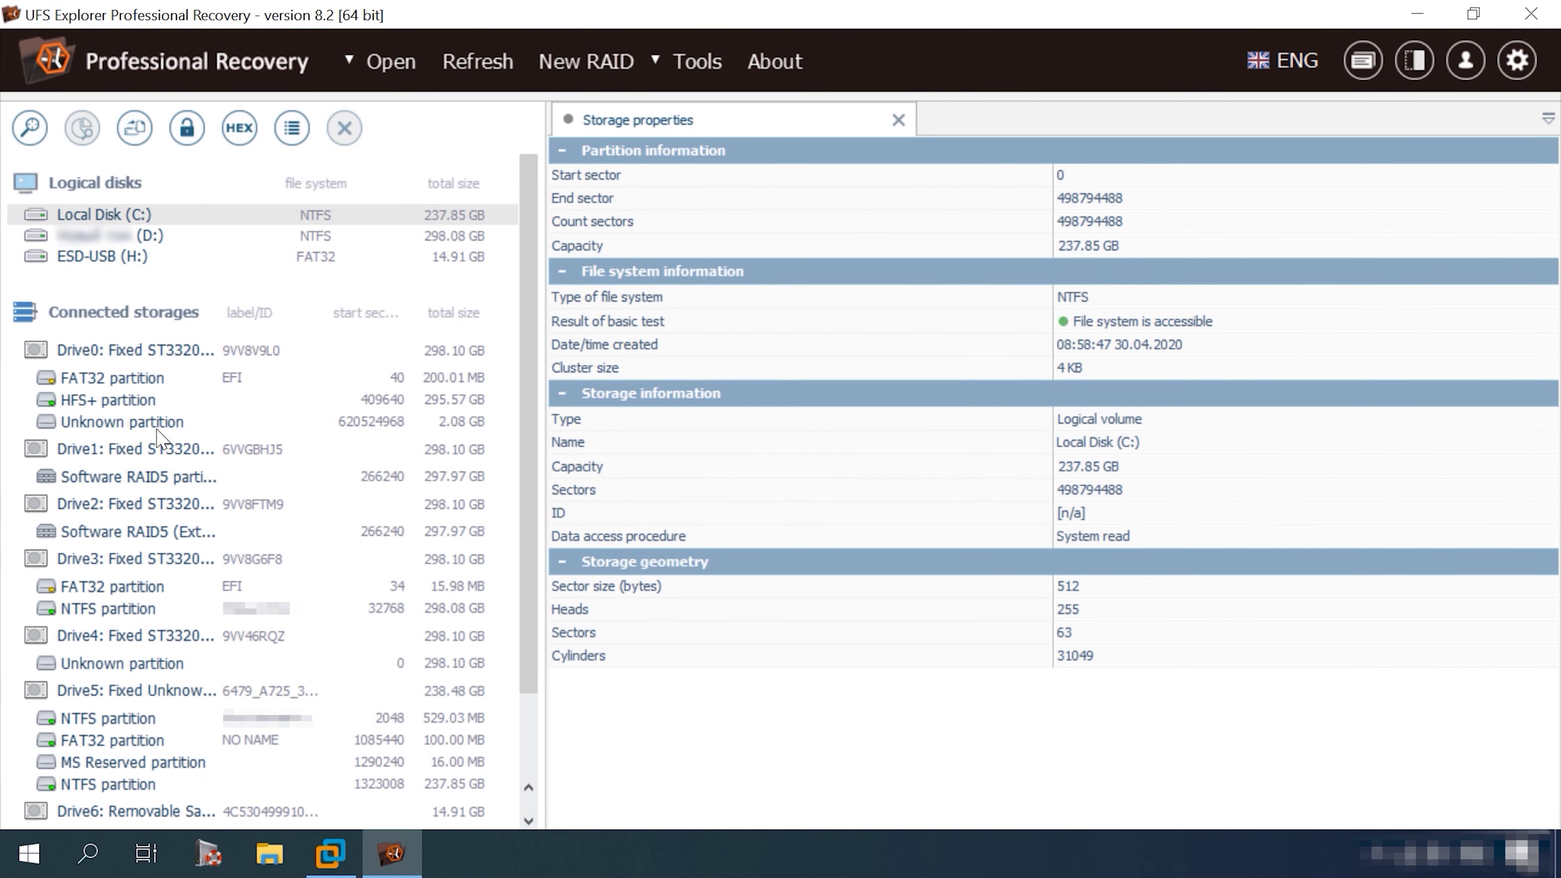
In UFS Explorer, scan Drive0's 2.08 GB unknown partition for lost data with only Mac OS X HFS+ enabled, and open the result.
{"action": "left_click", "coordinate": [154, 423]}
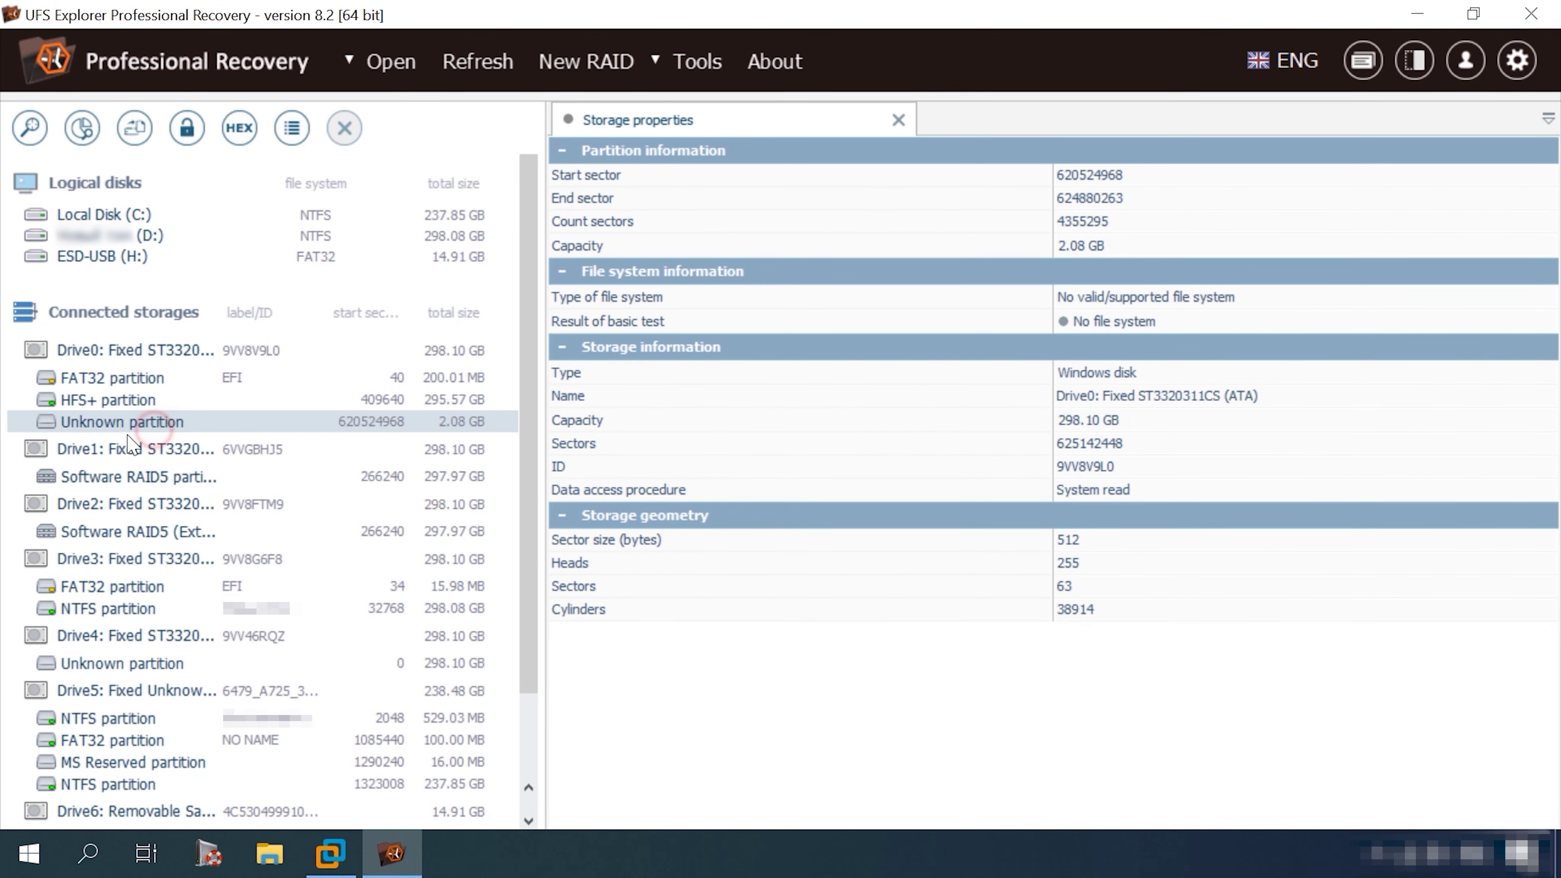
{"action": "right_click", "coordinate": [154, 433]}
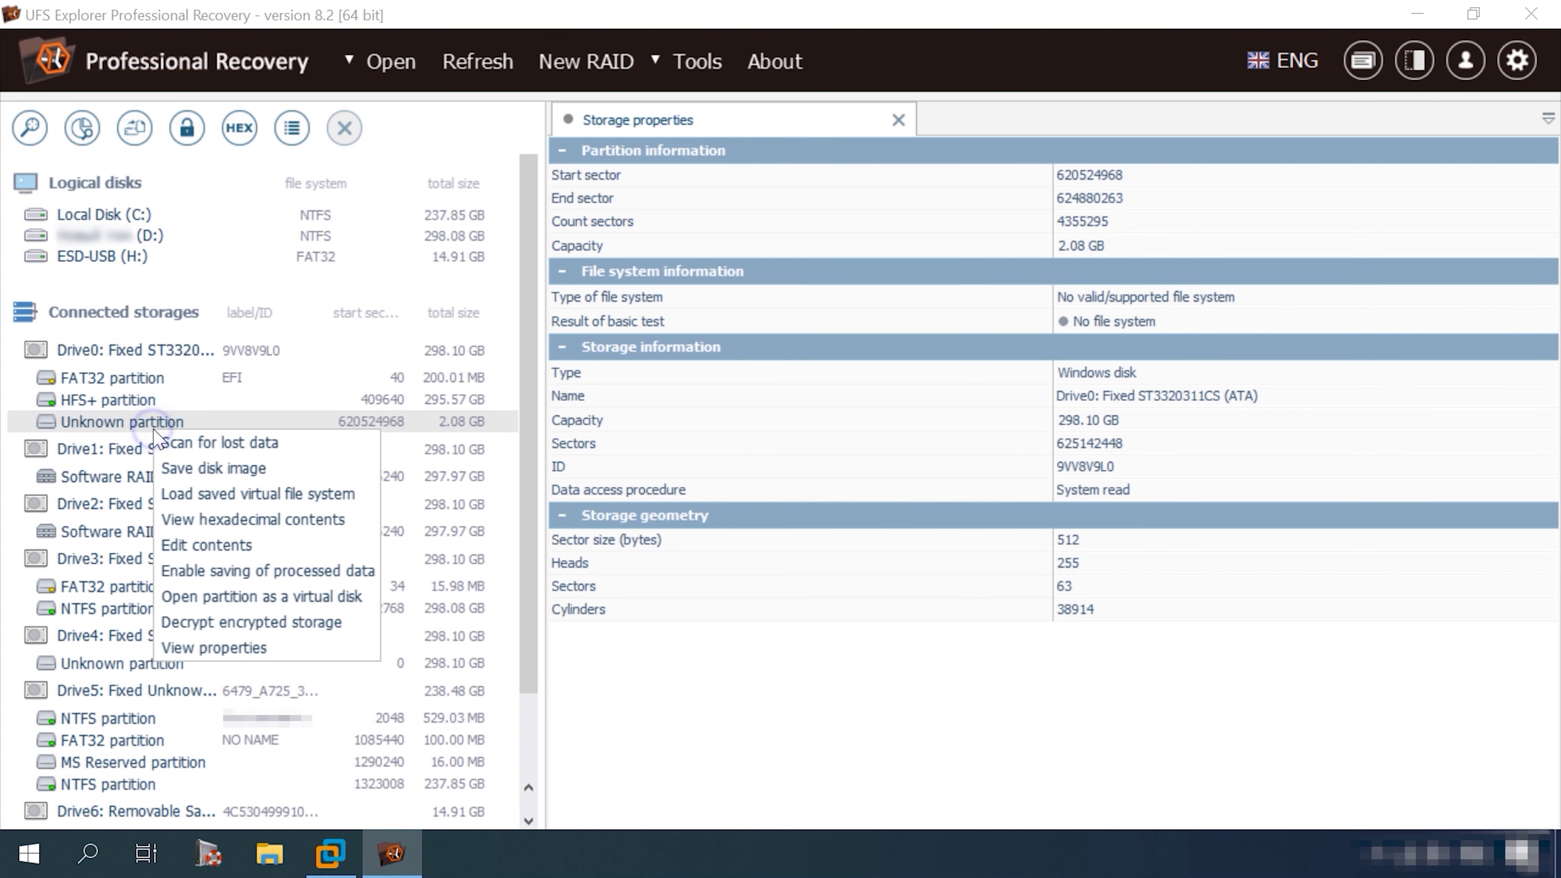
{"action": "left_click", "coordinate": [209, 446]}
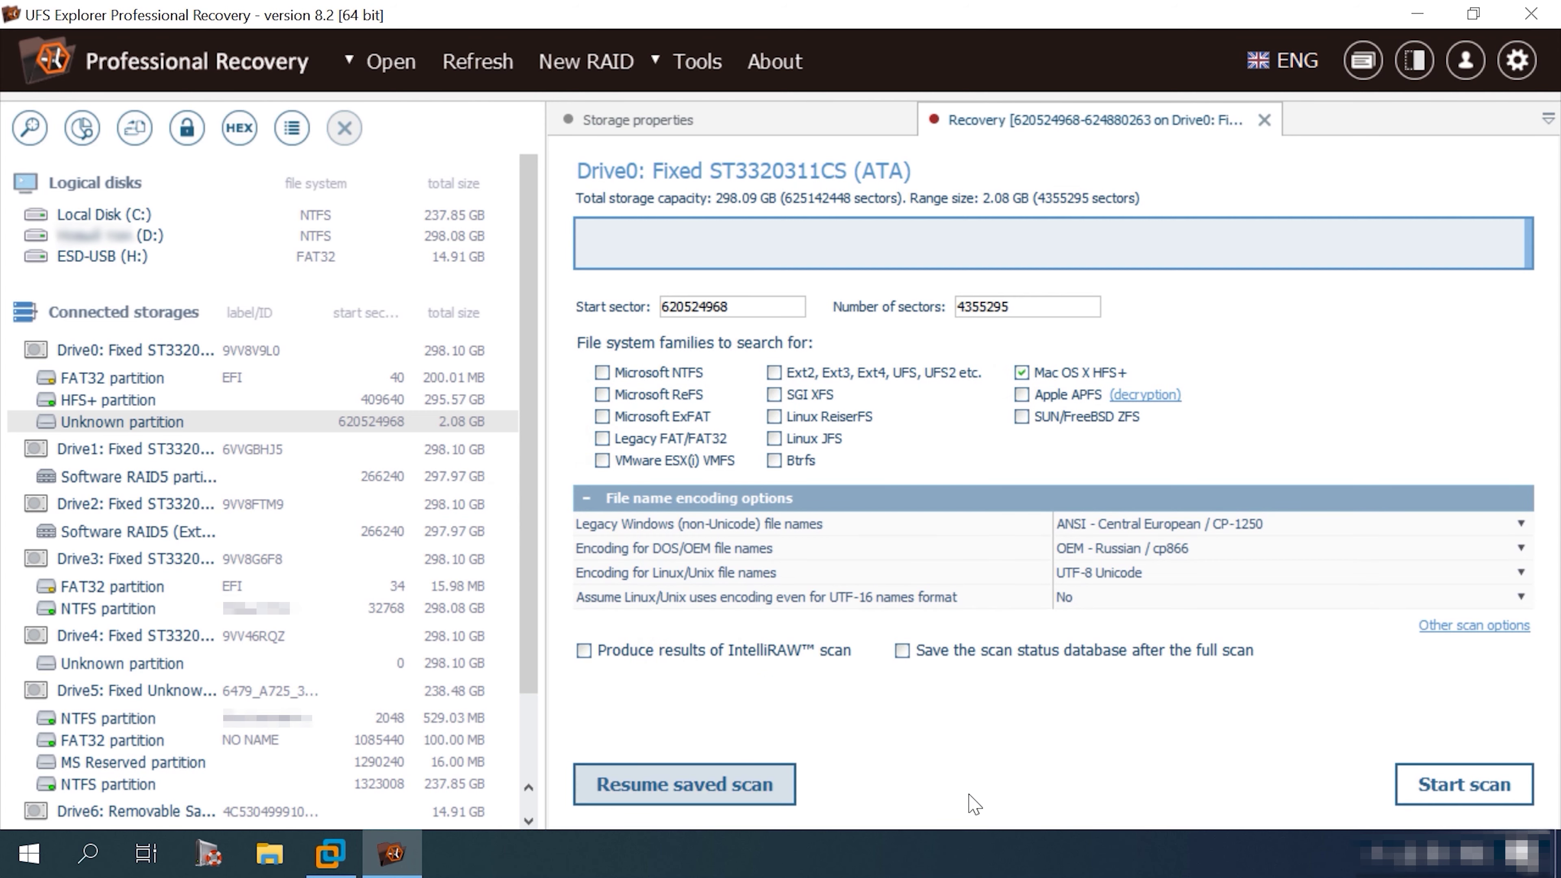
{"action": "left_click", "coordinate": [1441, 787]}
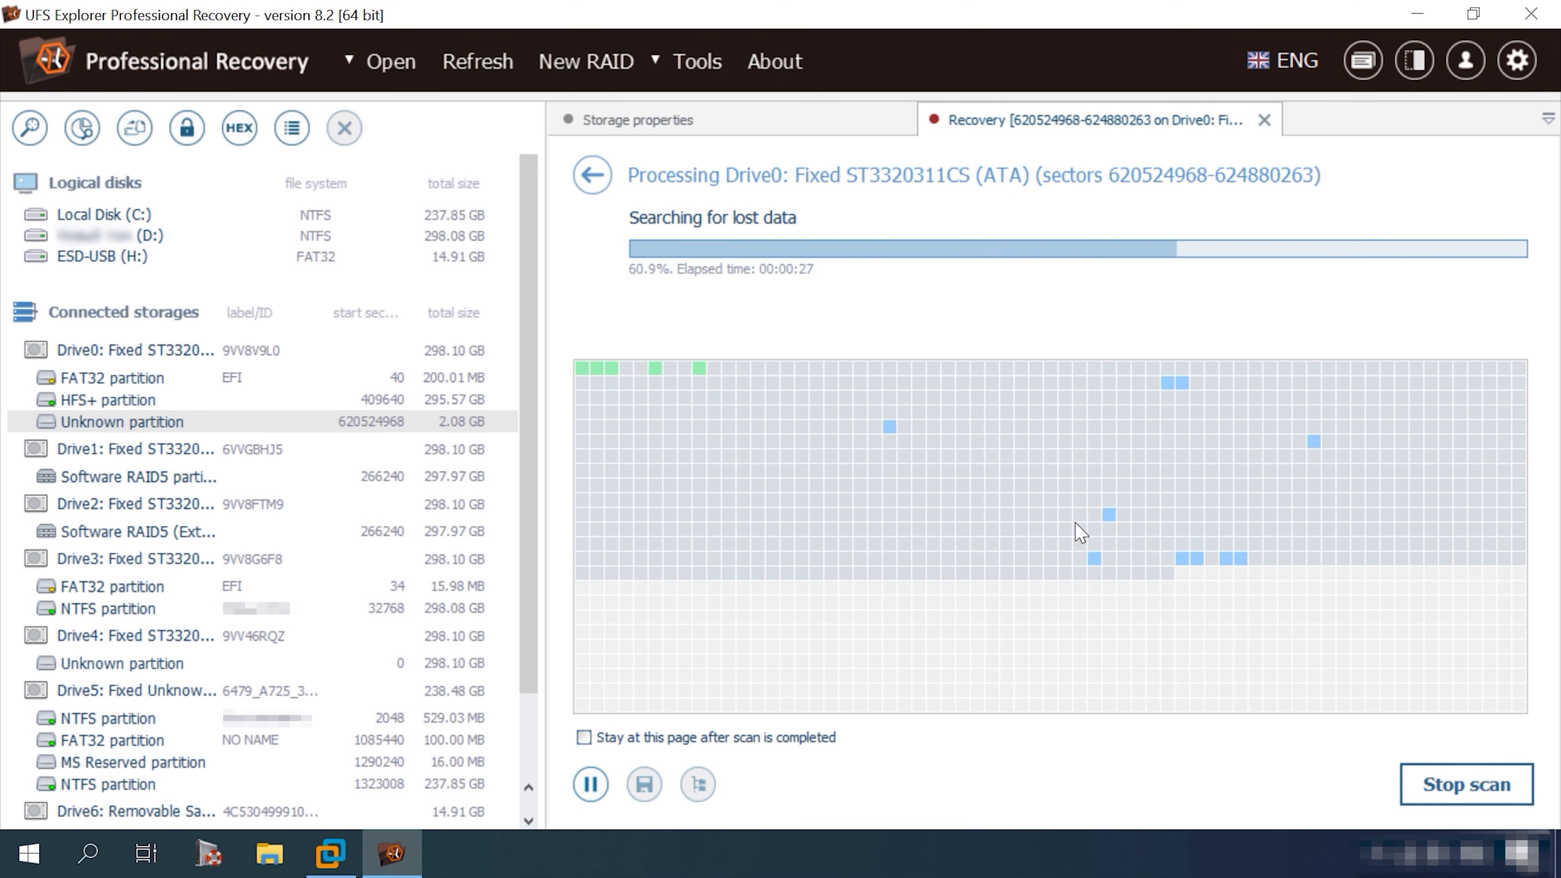
{"action": "left_click", "coordinate": [657, 393]}
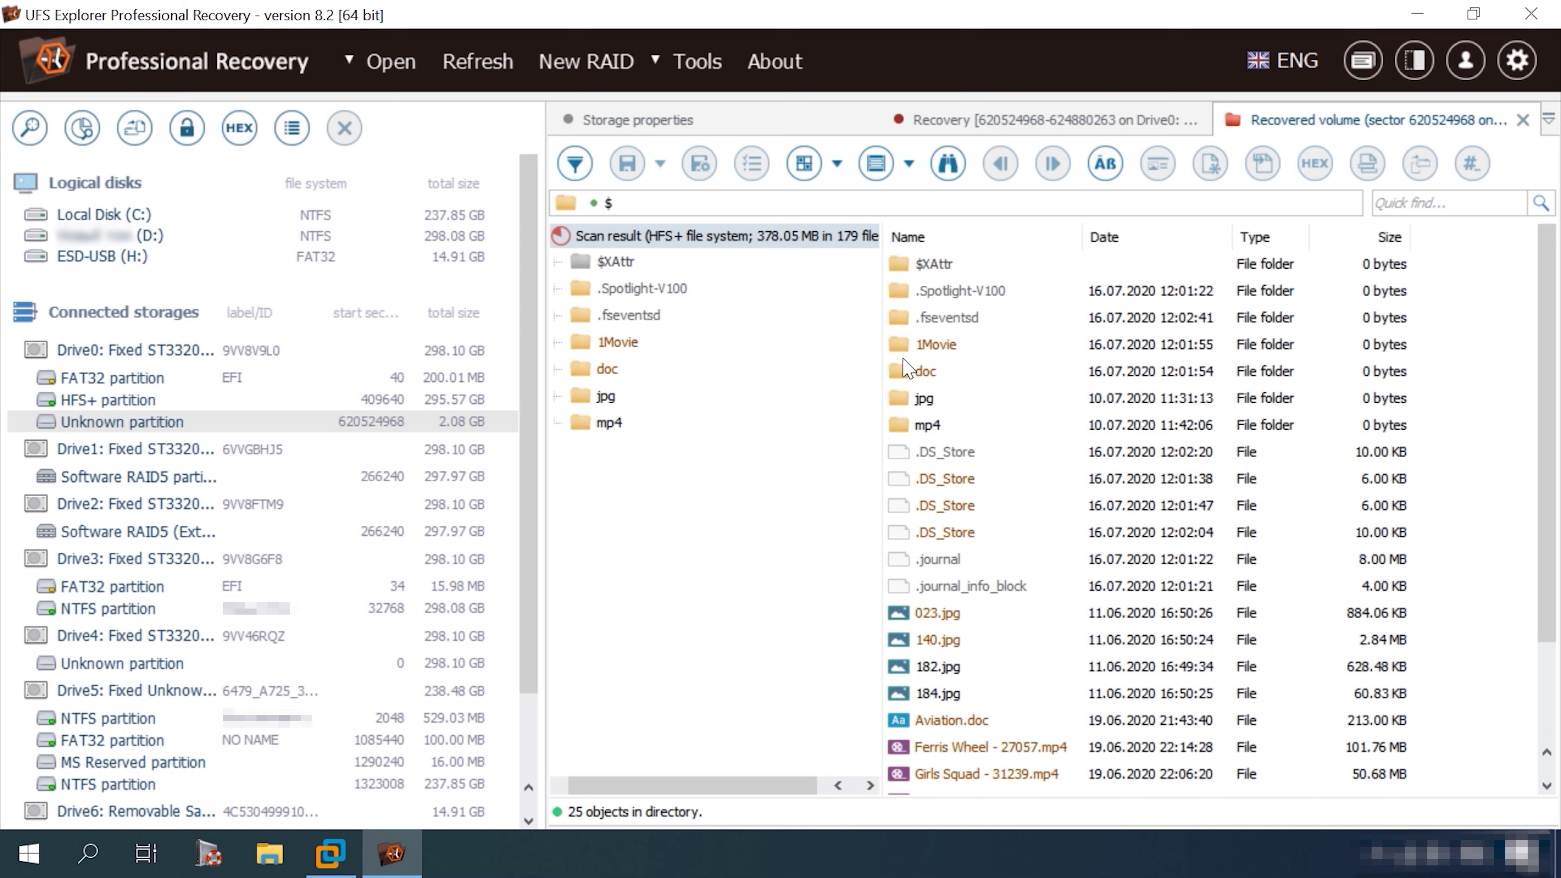
Preview the recovered files in the 1Movie, doc and jpg folders one after another, closing each viewer.
{"action": "left_click", "coordinate": [760, 342]}
{"action": "double_click", "coordinate": [947, 293]}
{"action": "left_click", "coordinate": [1249, 68]}
{"action": "left_click", "coordinate": [558, 370]}
{"action": "double_click", "coordinate": [909, 293]}
{"action": "left_click", "coordinate": [1250, 67]}
{"action": "left_click", "coordinate": [605, 396]}
{"action": "double_click", "coordinate": [938, 290]}
{"action": "left_click", "coordinate": [1249, 68]}
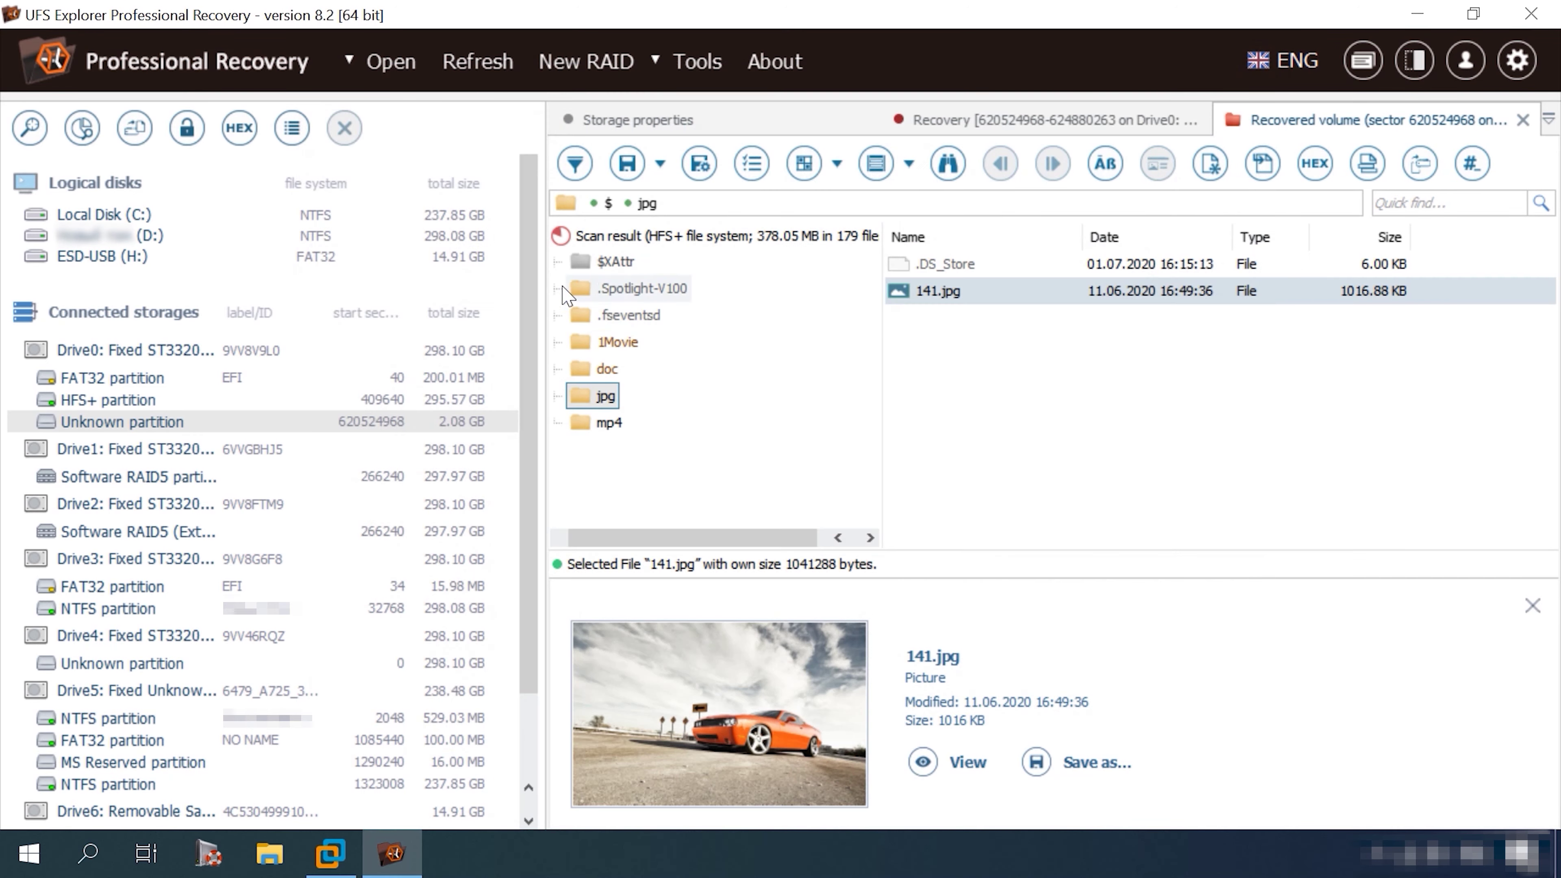
Preview the pictures, documents and videos in the root of the HFS+ scan result one by one.
{"action": "left_click", "coordinate": [639, 238]}
{"action": "left_click", "coordinate": [940, 622]}
{"action": "left_click", "coordinate": [949, 538]}
{"action": "scroll", "coordinate": [984, 492], "scroll_direction": "down", "scroll_amount": 1}
{"action": "left_click", "coordinate": [952, 458]}
{"action": "left_click", "coordinate": [959, 483]}
{"action": "scroll", "coordinate": [983, 486], "scroll_direction": "down", "scroll_amount": 3}
{"action": "left_click", "coordinate": [971, 429]}
{"action": "left_click", "coordinate": [983, 456]}
{"action": "scroll", "coordinate": [990, 481], "scroll_direction": "down", "scroll_amount": 1}
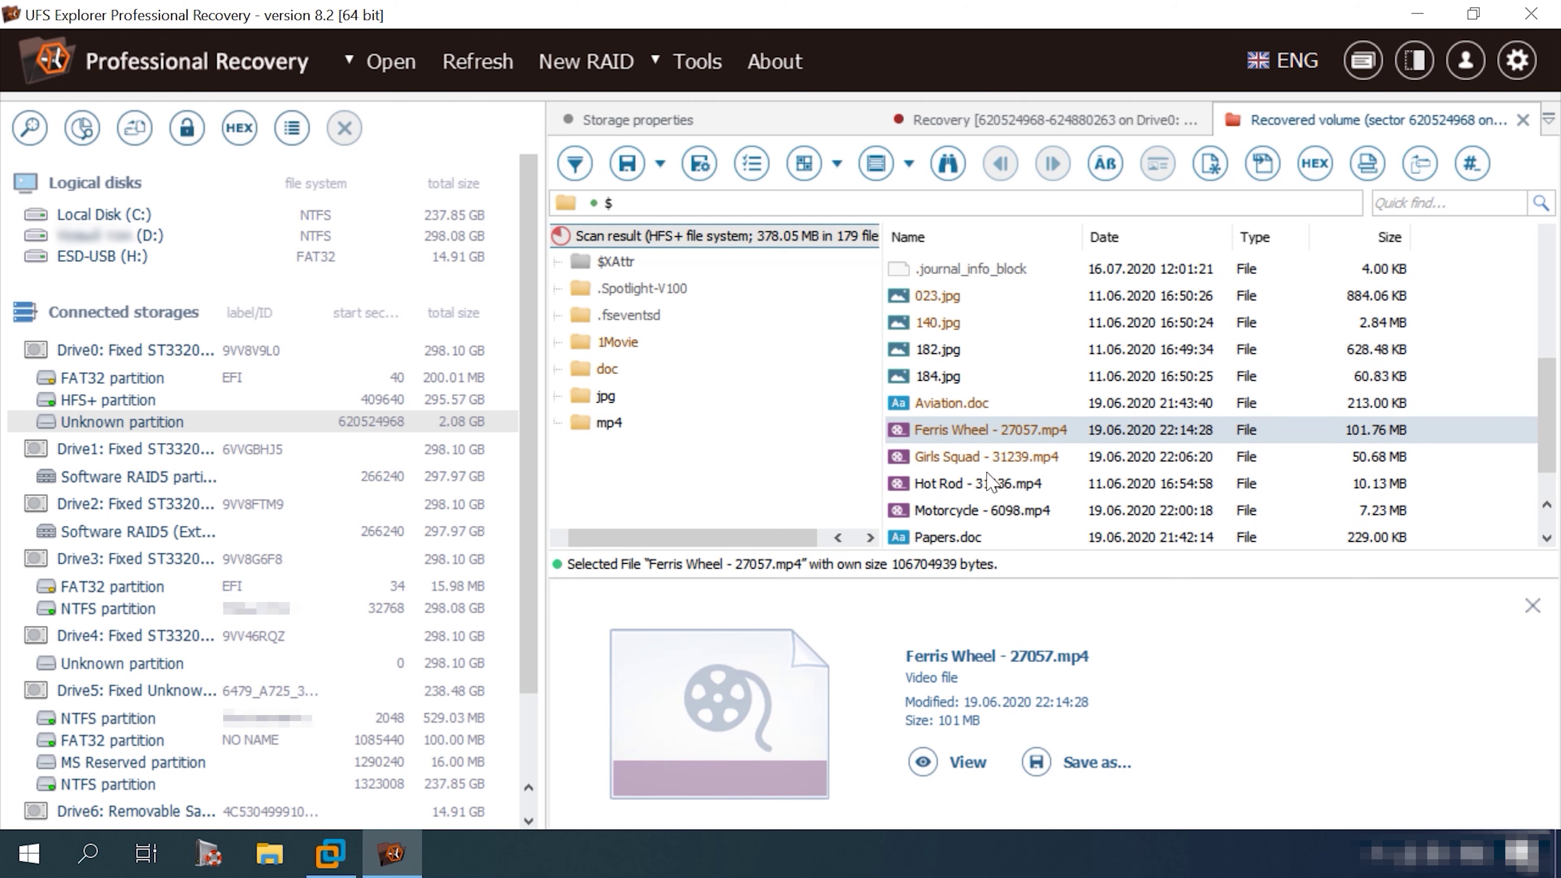
{"action": "scroll", "coordinate": [988, 482], "scroll_direction": "down", "scroll_amount": 1}
{"action": "key", "text": "Down"}
{"action": "key", "text": "Down"}
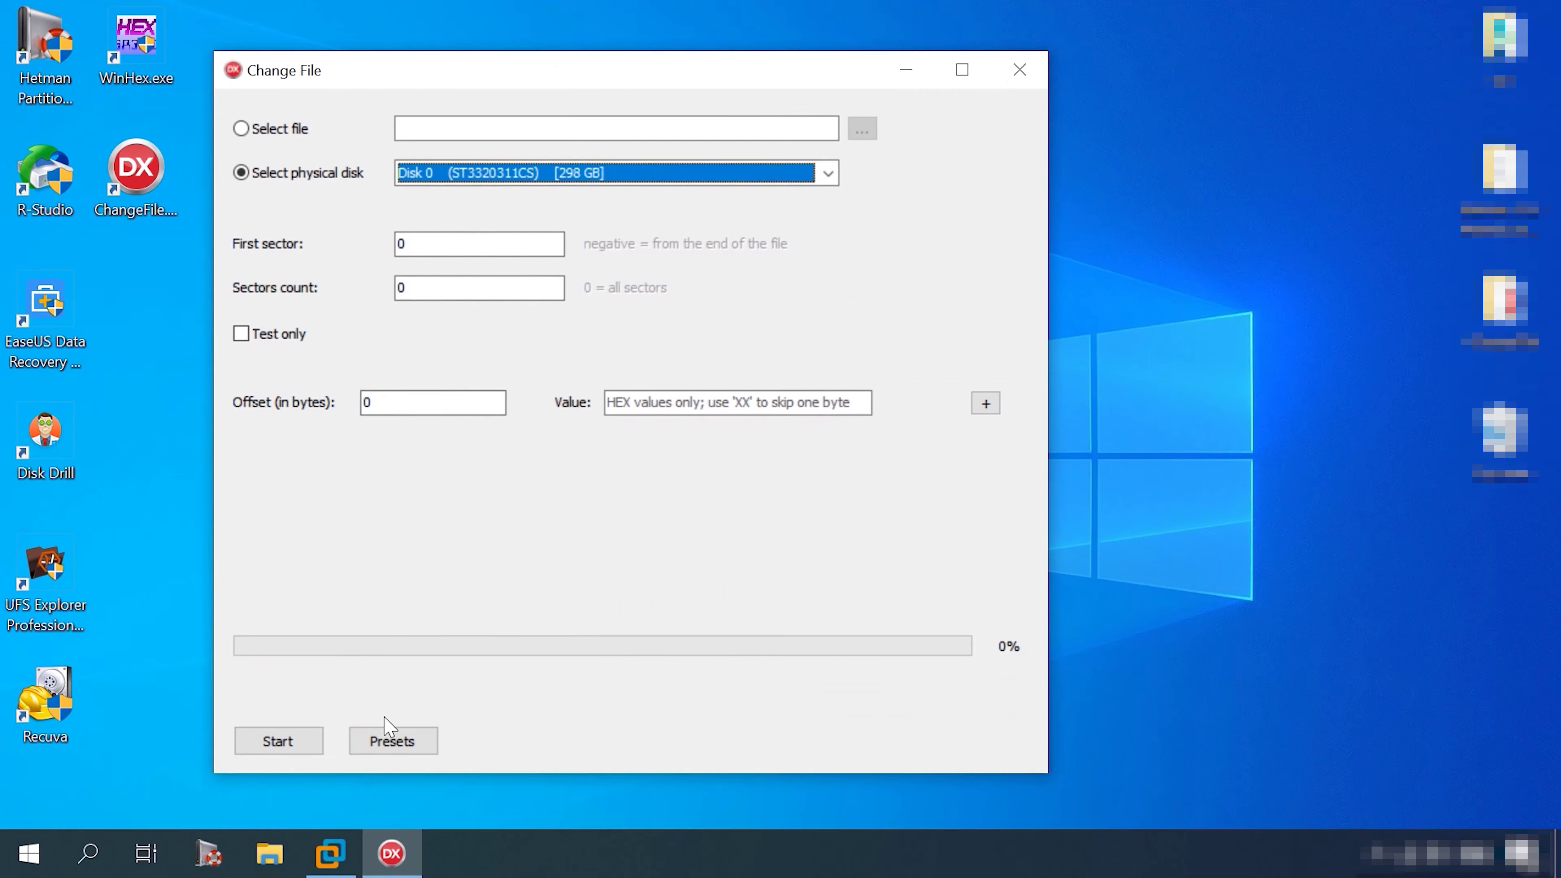
In Change File, load the preset for Disk 0 that writes 00 at byte offset 8 and 02 at offset 9.
{"action": "left_click", "coordinate": [392, 741]}
{"action": "mouse_move", "coordinate": [418, 798]}
{"action": "left_click", "coordinate": [599, 799]}
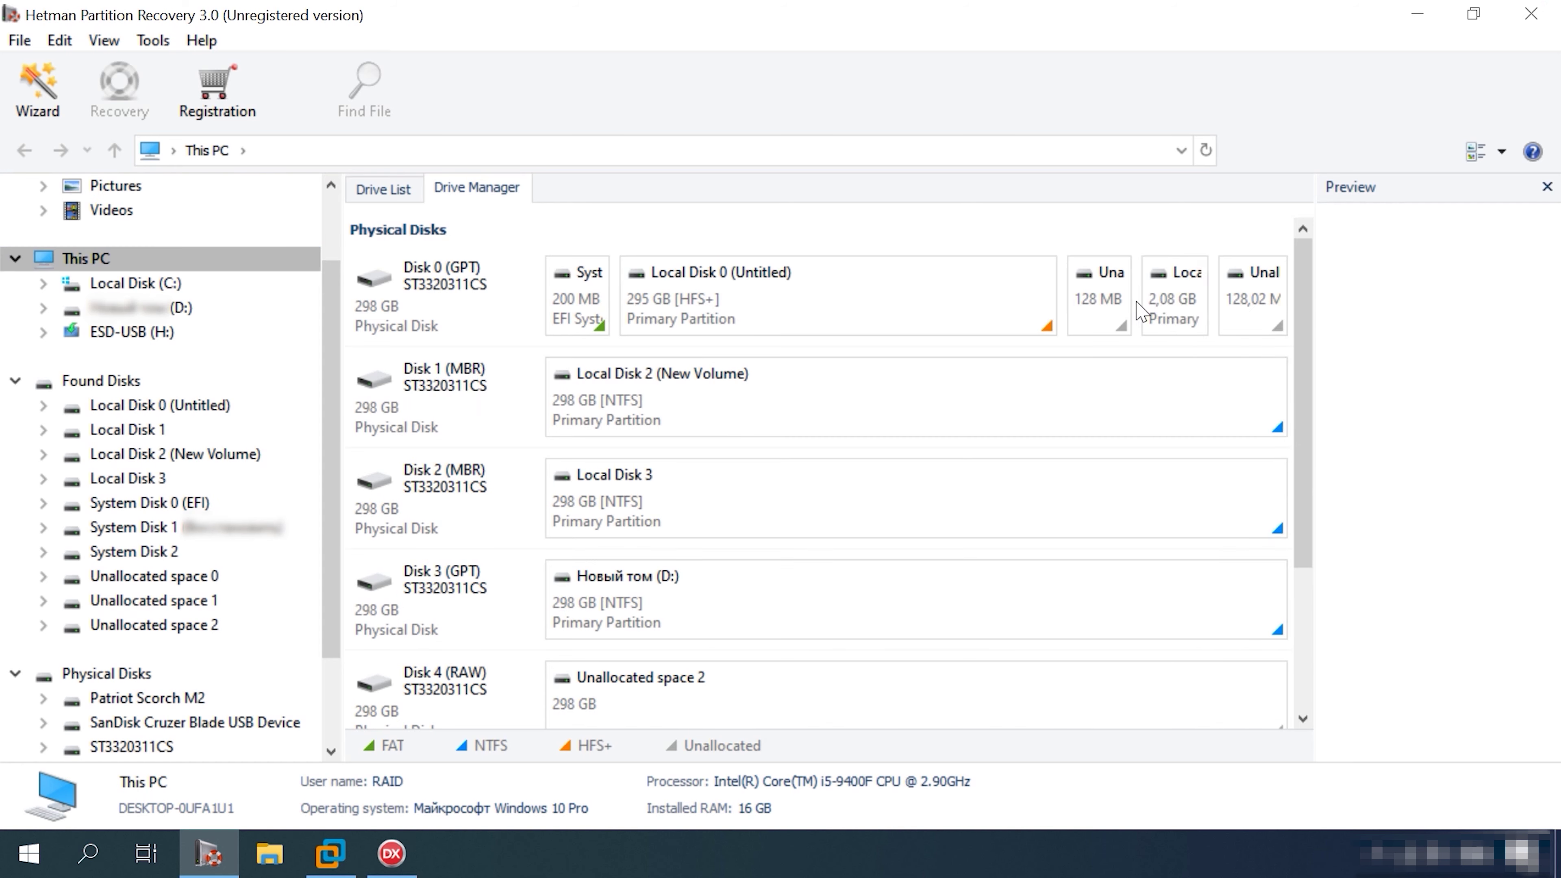
Copy Local Disk 1's range from its Hetman Partition Recovery properties: first sector 620524968, sectors count 4355296, and start the sector change.
{"action": "double_click", "coordinate": [1145, 307]}
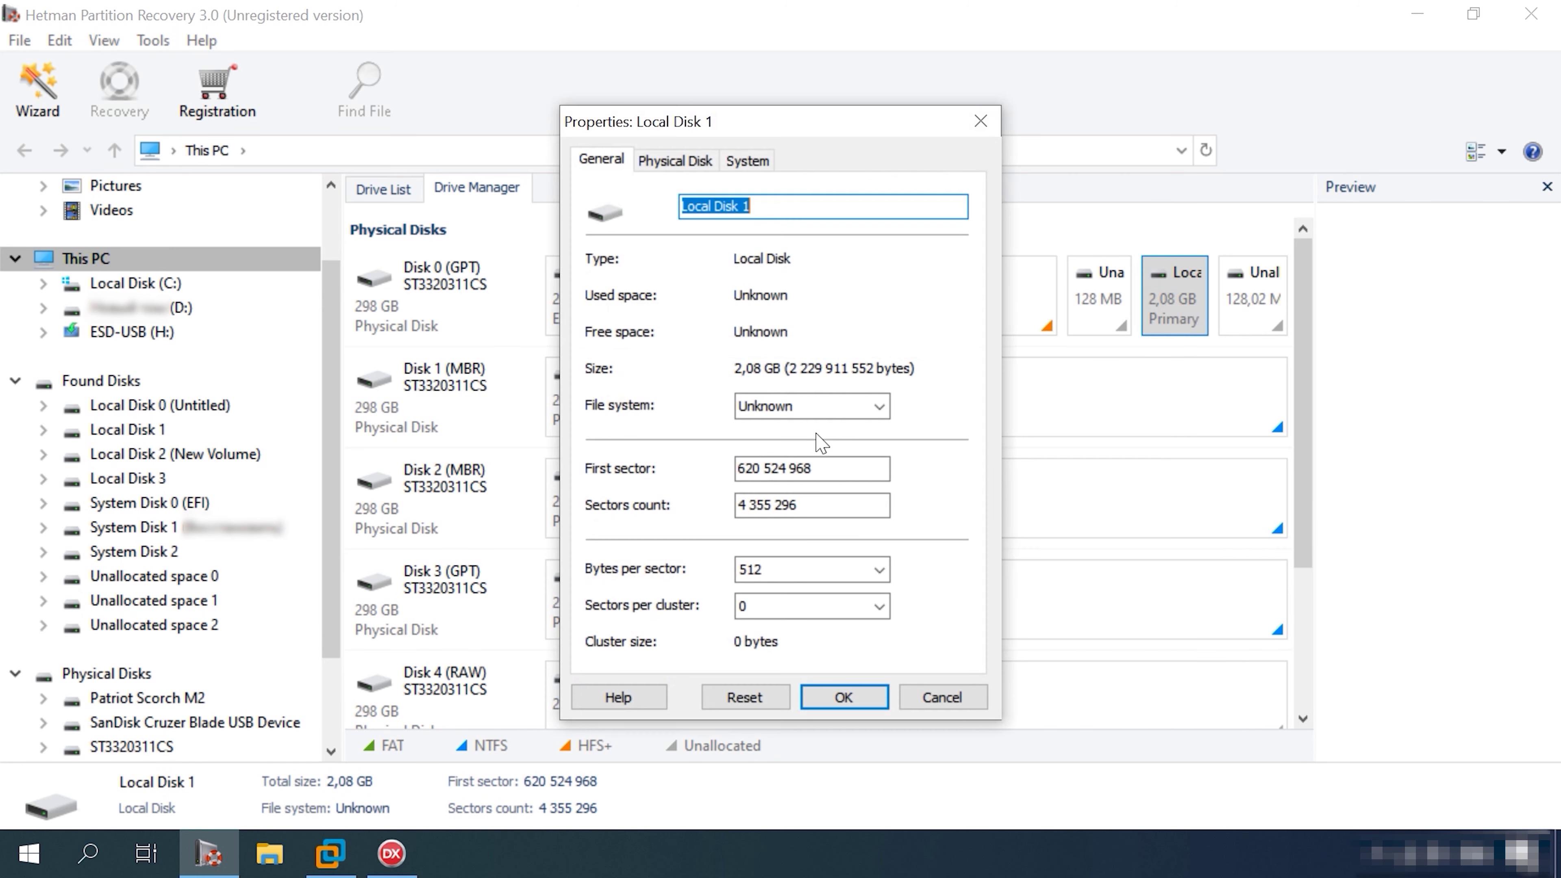
{"action": "double_click", "coordinate": [424, 285]}
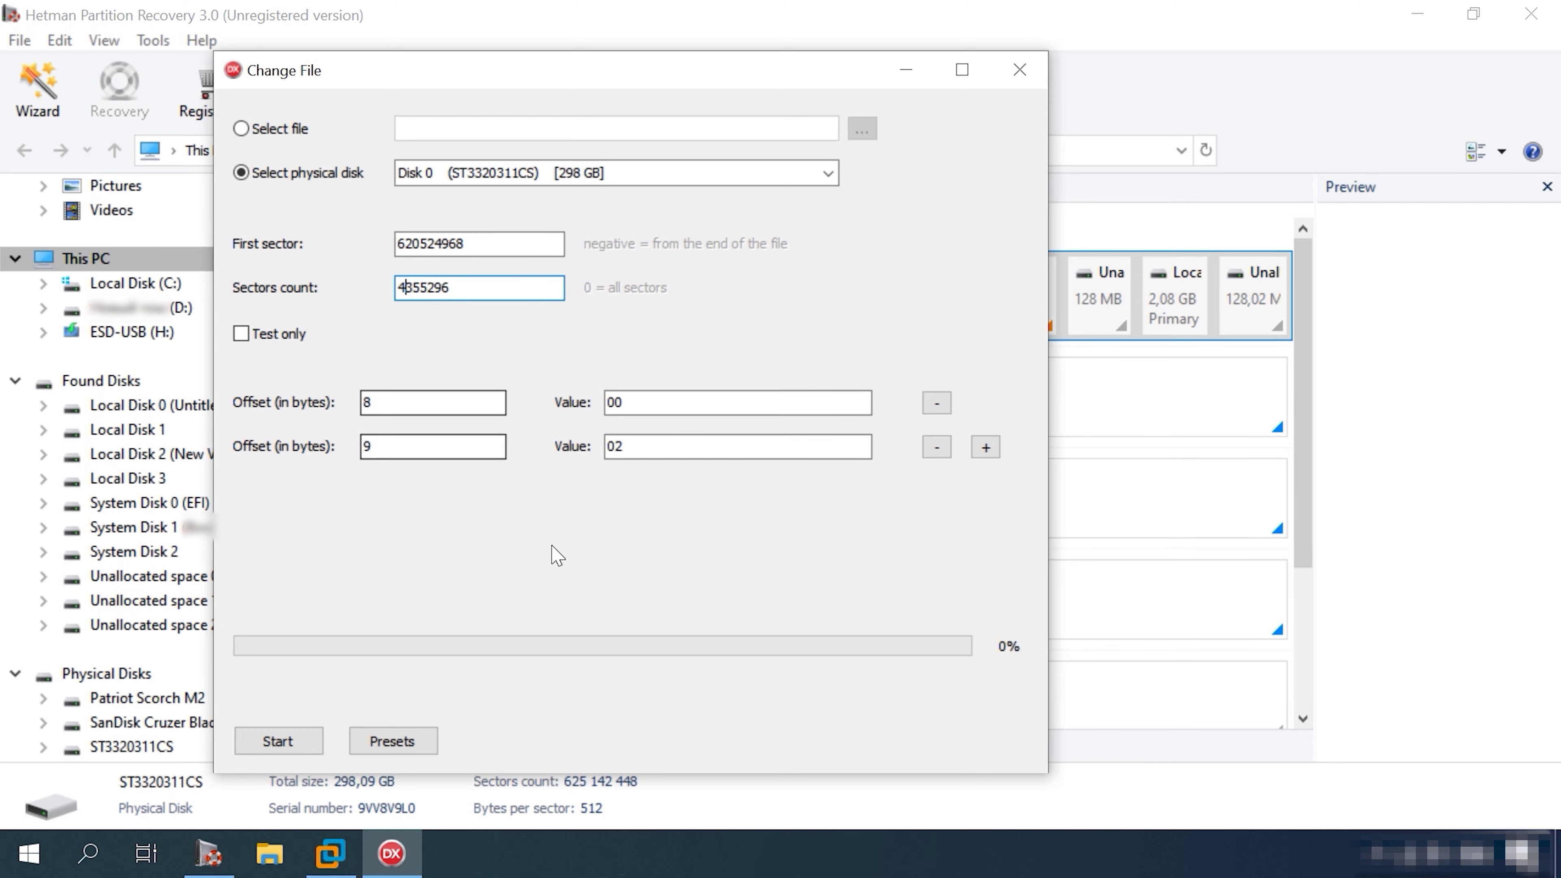
{"action": "left_click", "coordinate": [288, 742]}
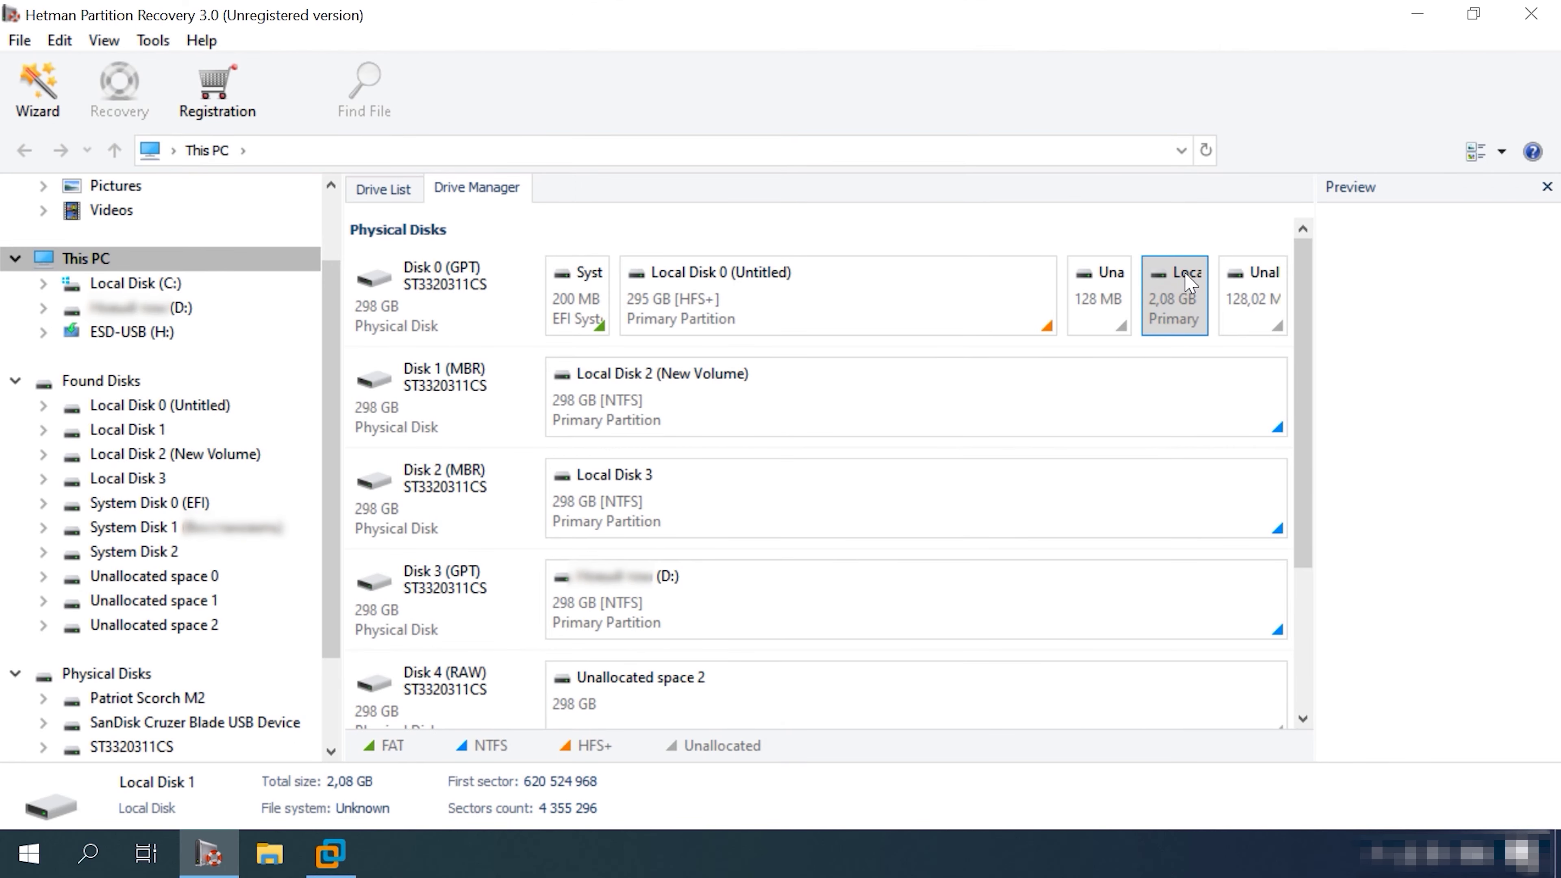
In Hetman Partition Recovery, run a full analysis of Local Disk 1 for HFS+ only, without content-aware analysis, and finish the wizard.
{"action": "right_click", "coordinate": [1181, 310]}
{"action": "left_click", "coordinate": [1227, 317]}
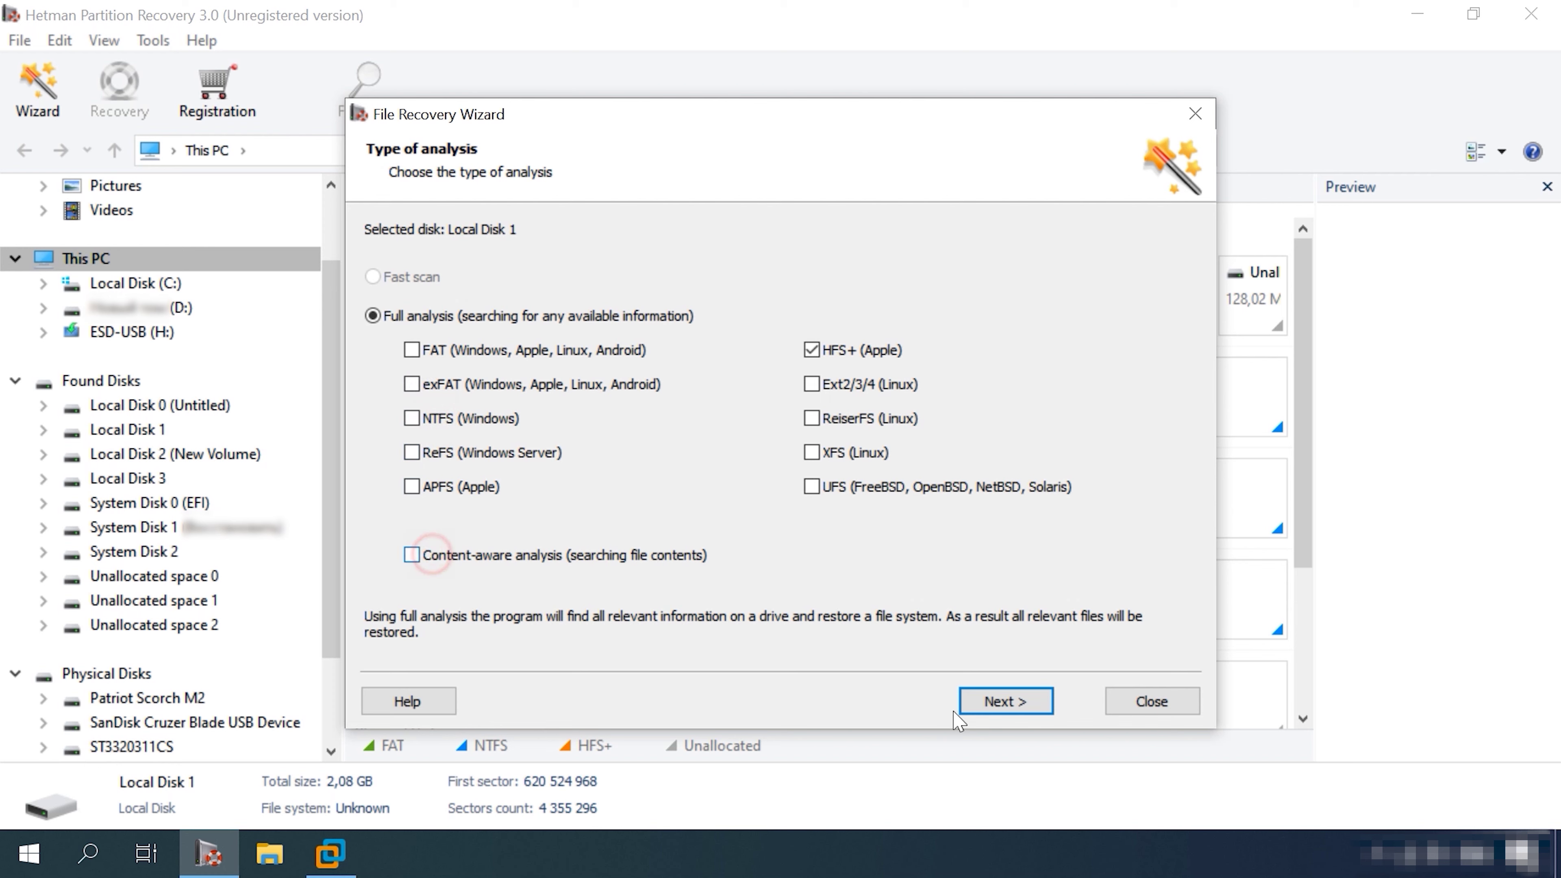
{"action": "left_click", "coordinate": [1023, 717]}
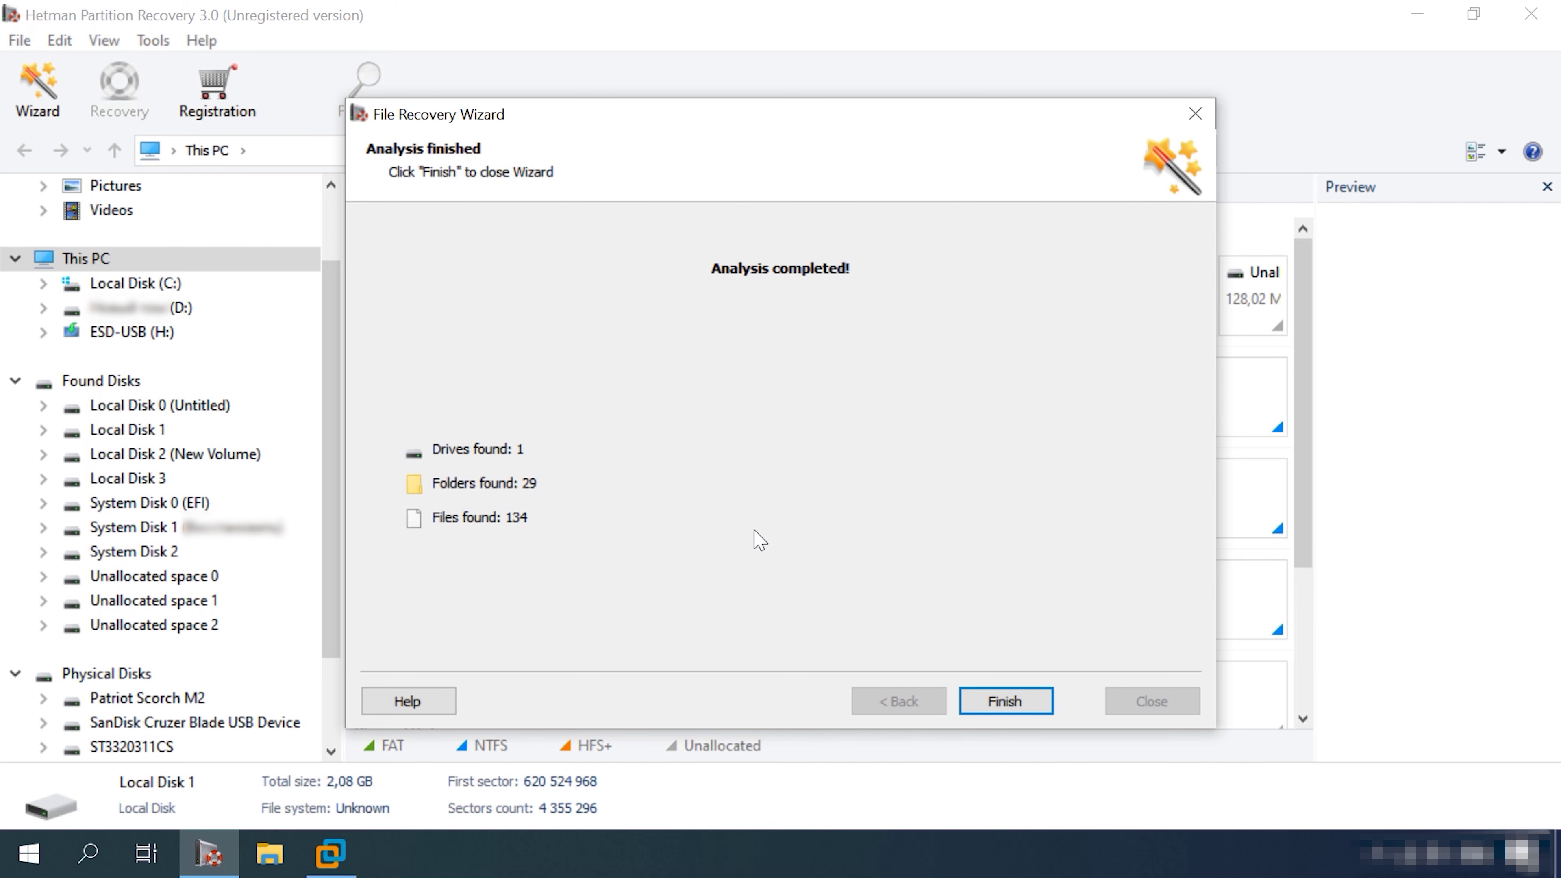
{"action": "left_click", "coordinate": [1015, 715]}
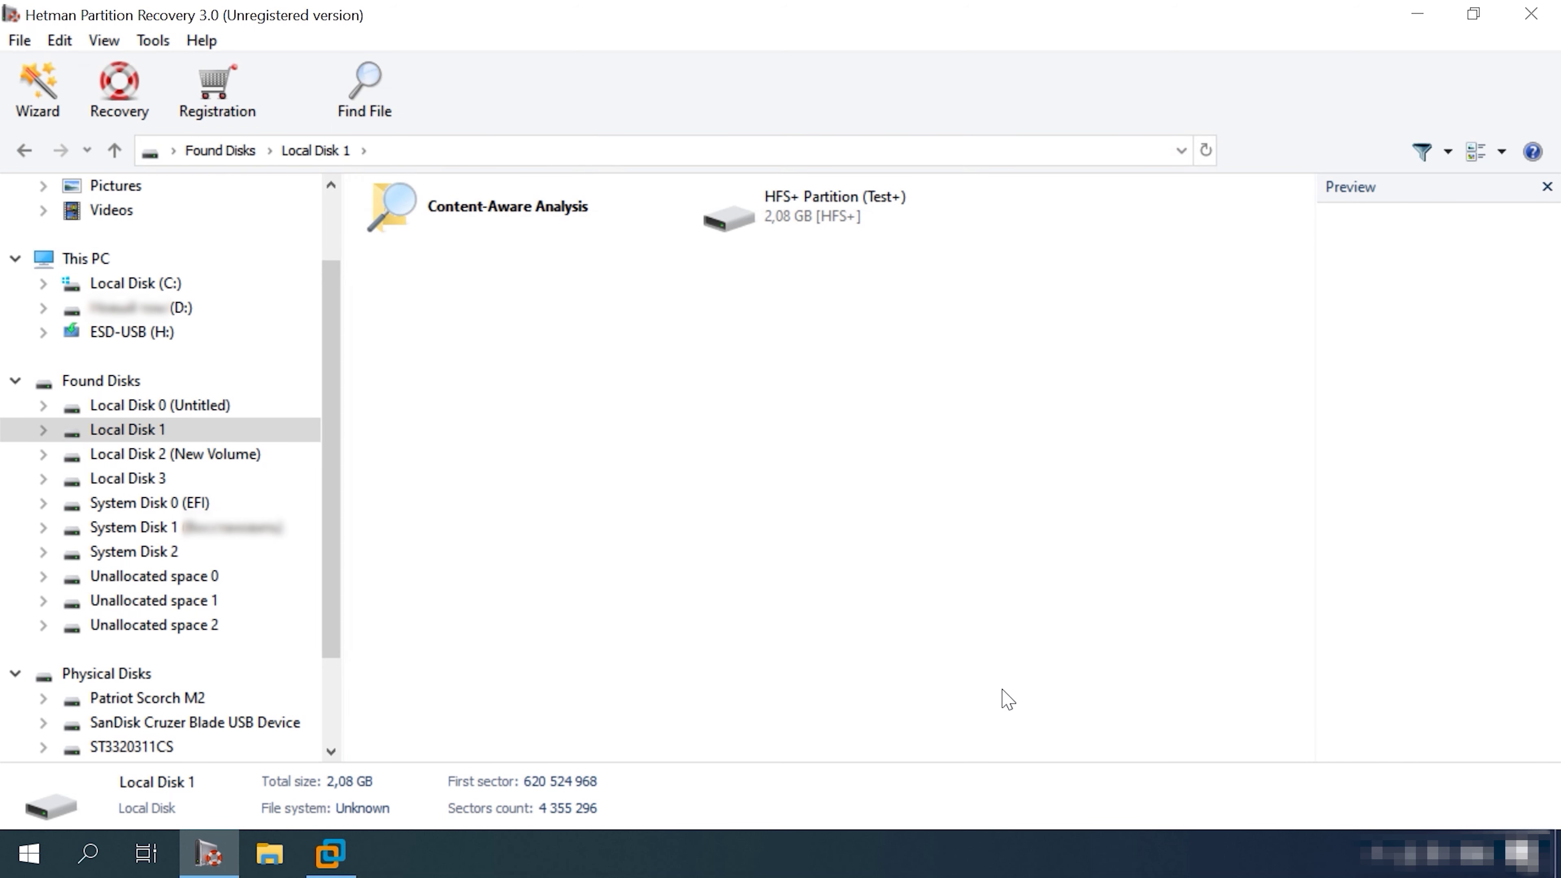
Open the found HFS+ Partition (Test+), preview Tron.avi in its 1Movie folder, and return to the partition's root.
{"action": "double_click", "coordinate": [852, 212]}
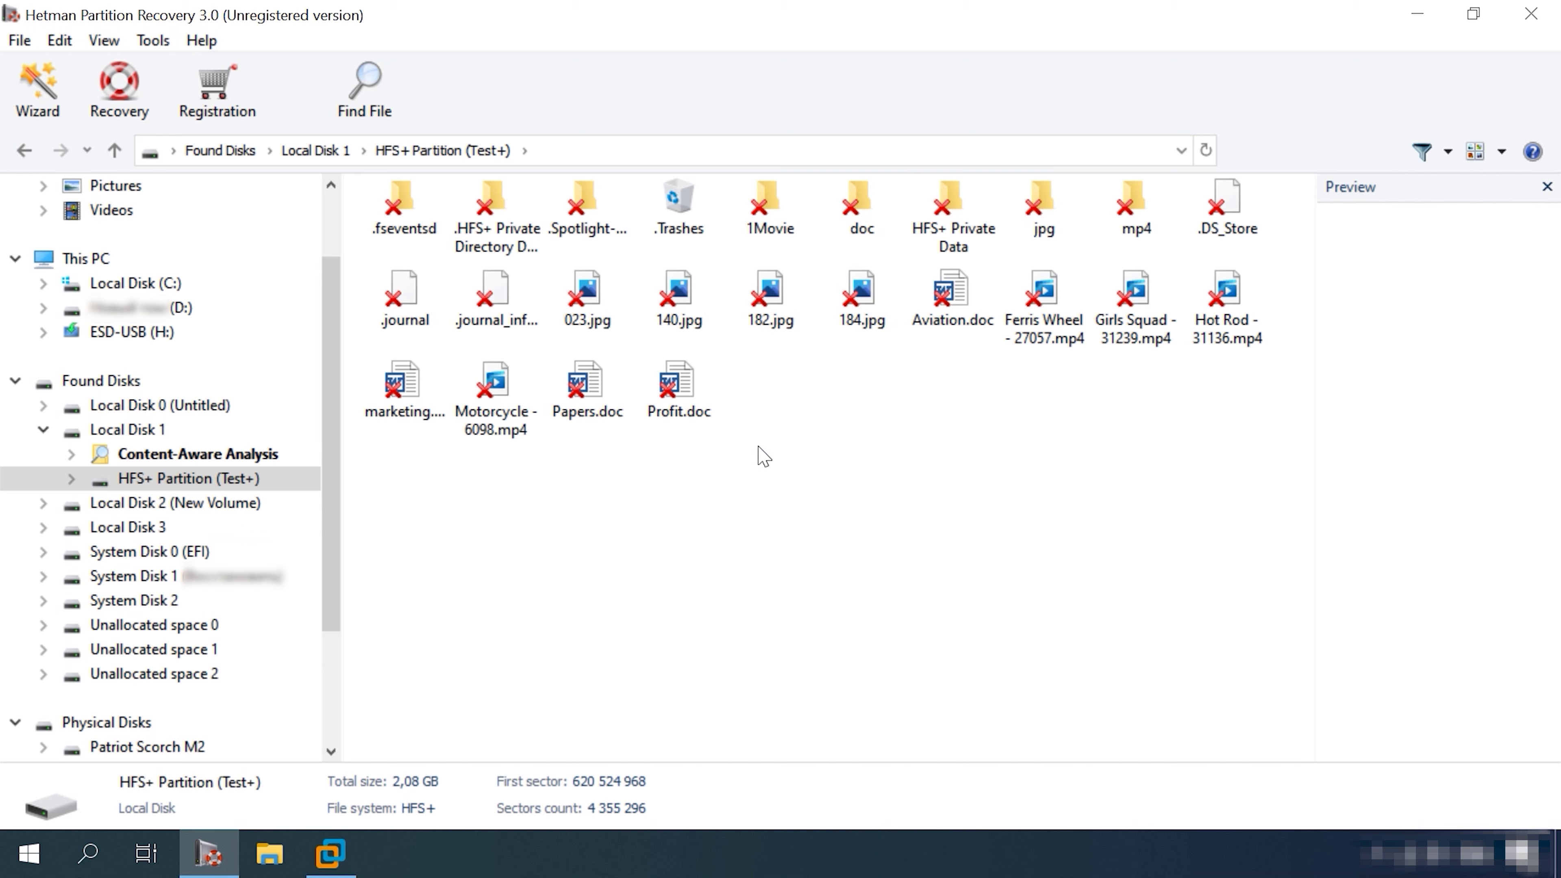
{"action": "double_click", "coordinate": [735, 206]}
{"action": "left_click", "coordinate": [491, 229]}
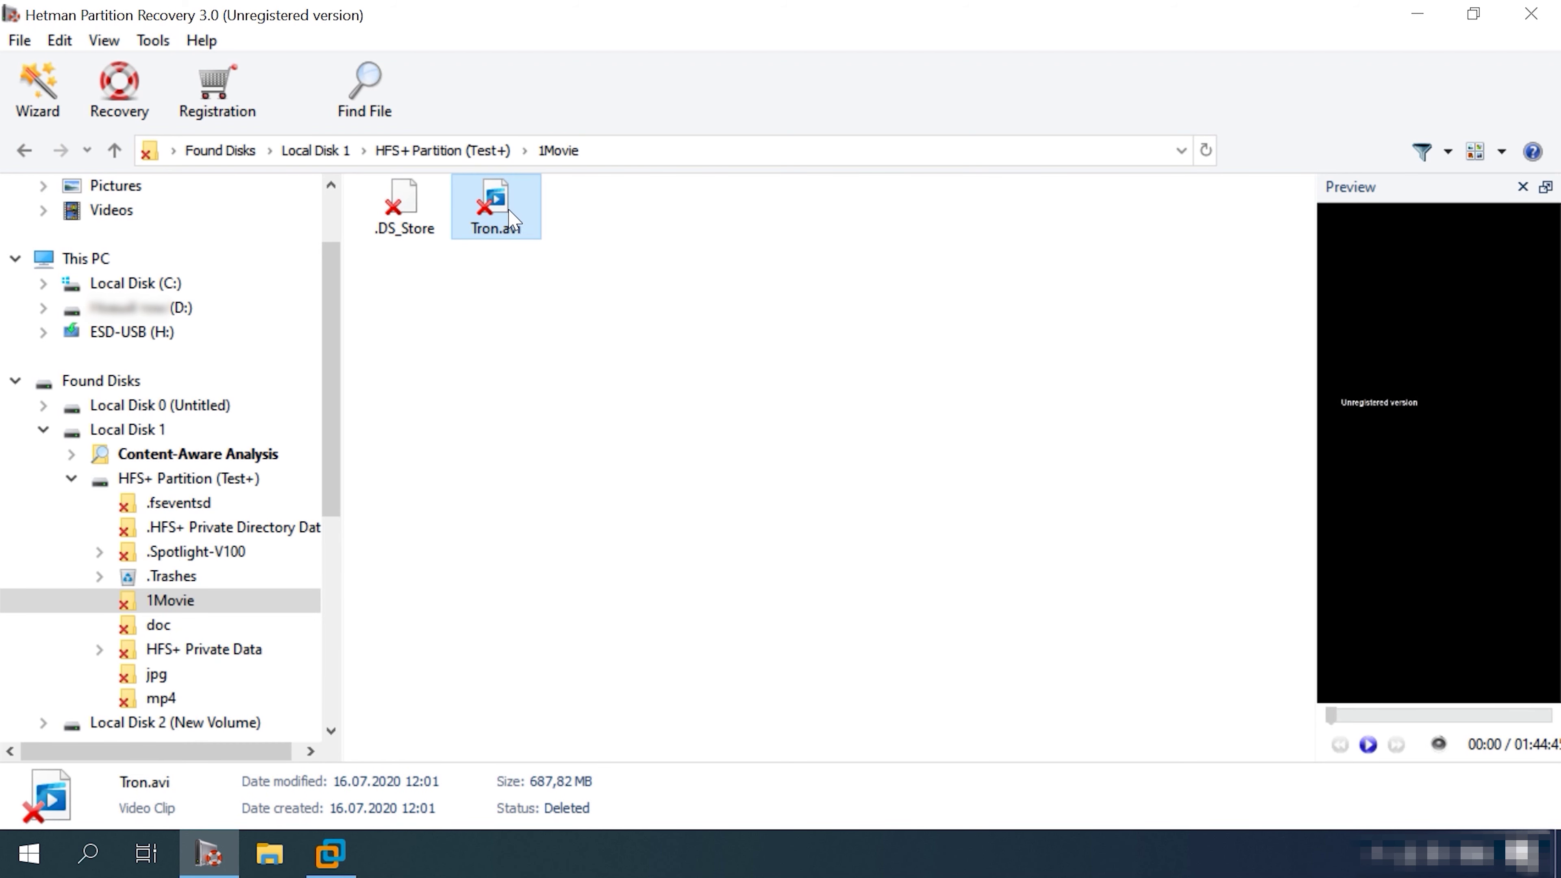
{"action": "left_click", "coordinate": [554, 412]}
{"action": "left_click", "coordinate": [114, 150]}
Preview Spaces.doc, 141.jpg and Motocross - 10797.mp4 in the doc, jpg and mp4 folders, returning to the root each time.
{"action": "double_click", "coordinate": [860, 208]}
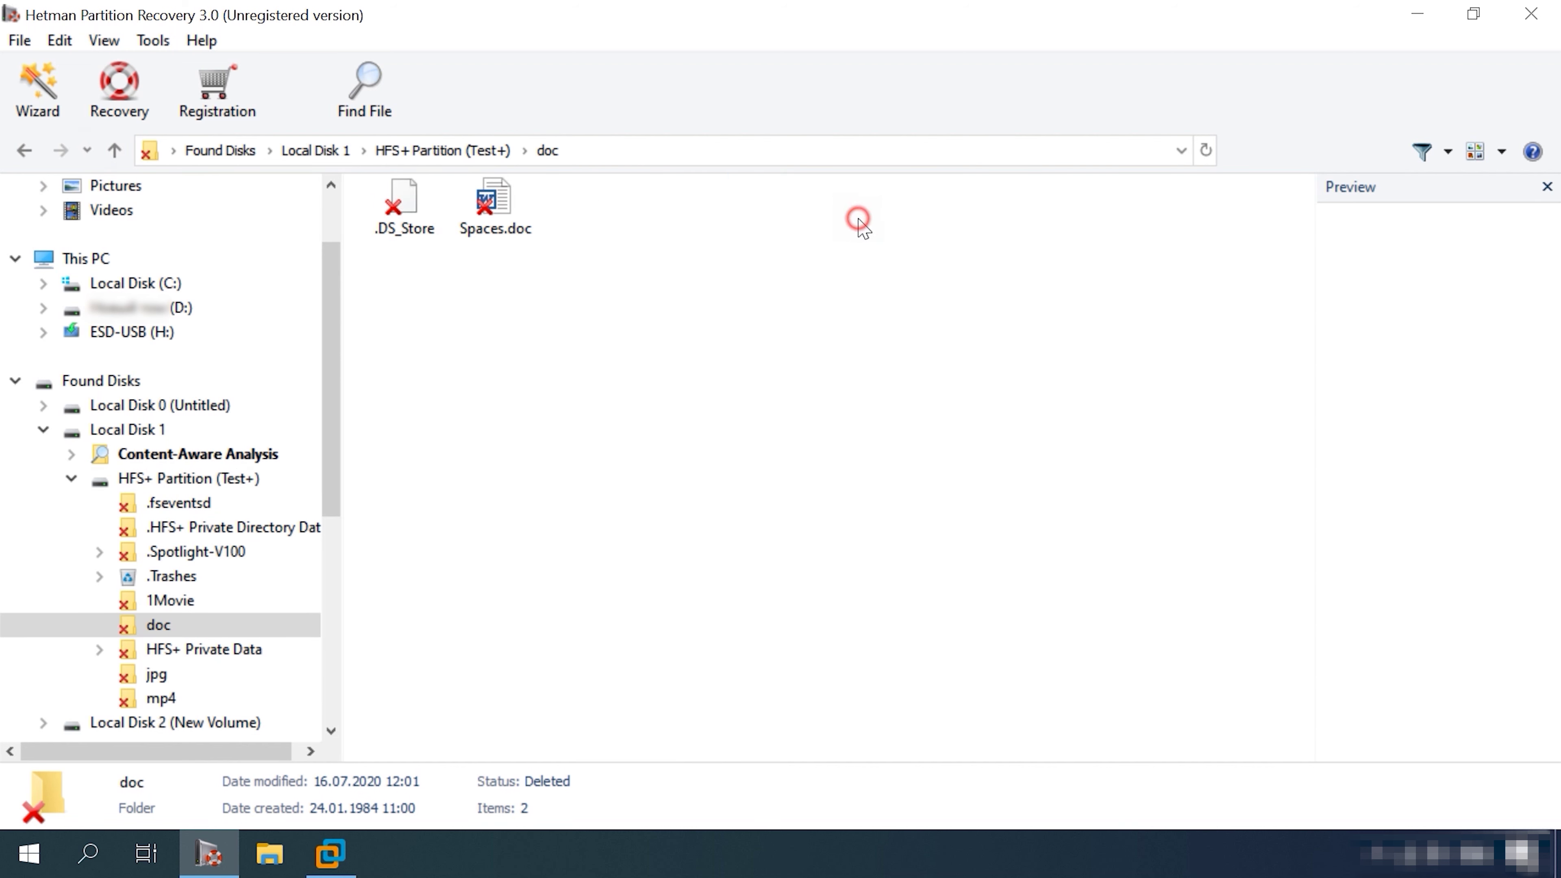
{"action": "left_click", "coordinate": [519, 229]}
{"action": "left_click", "coordinate": [114, 150]}
{"action": "double_click", "coordinate": [1035, 210]}
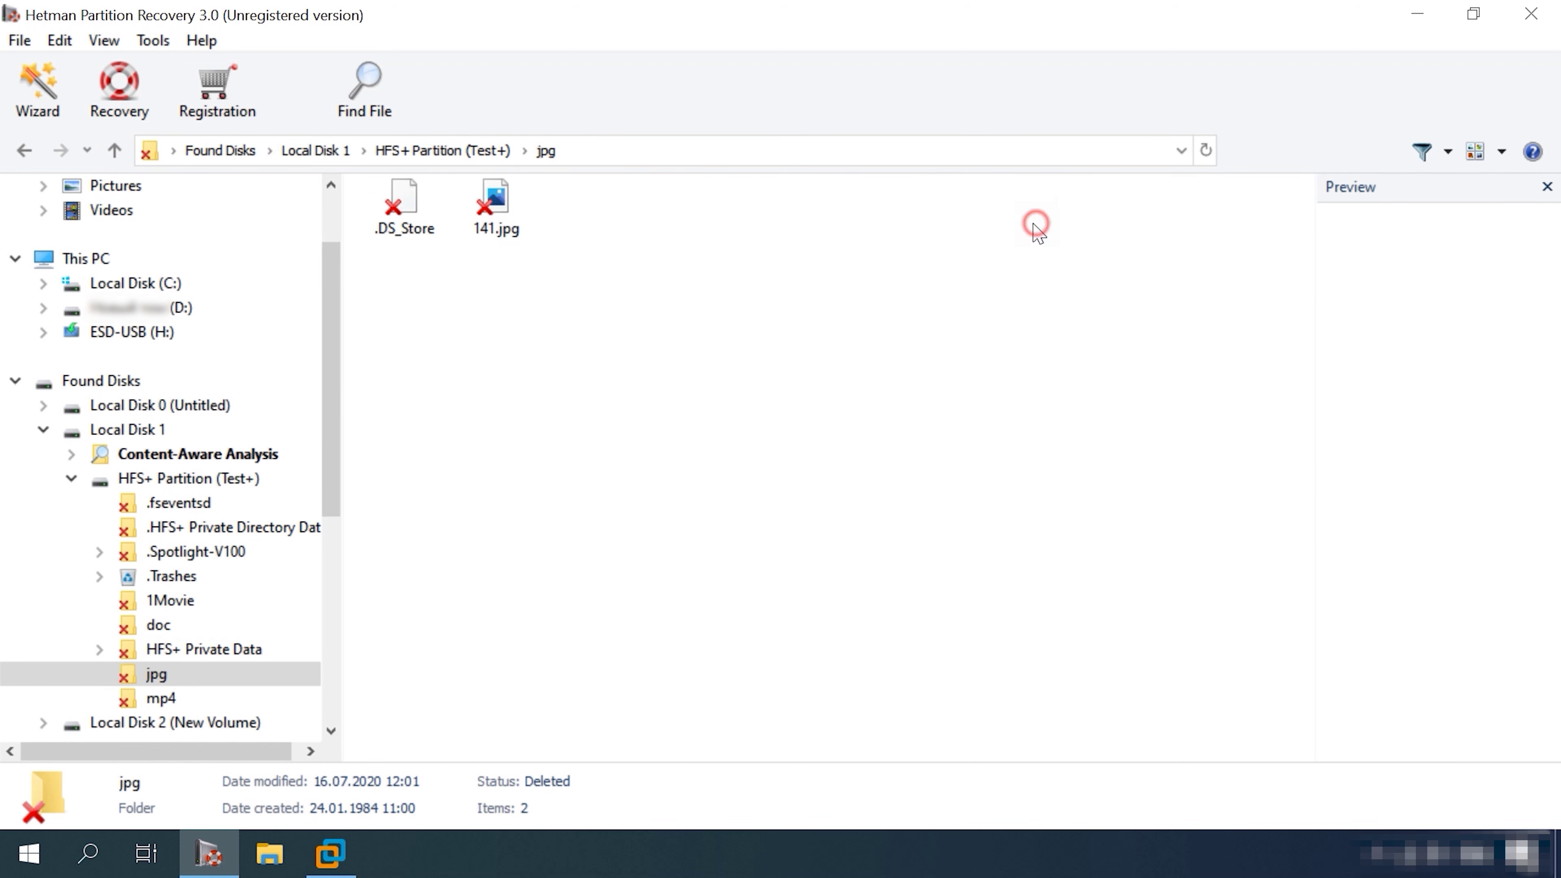
{"action": "left_click", "coordinate": [483, 223]}
{"action": "left_click", "coordinate": [114, 150]}
{"action": "double_click", "coordinate": [1125, 209]}
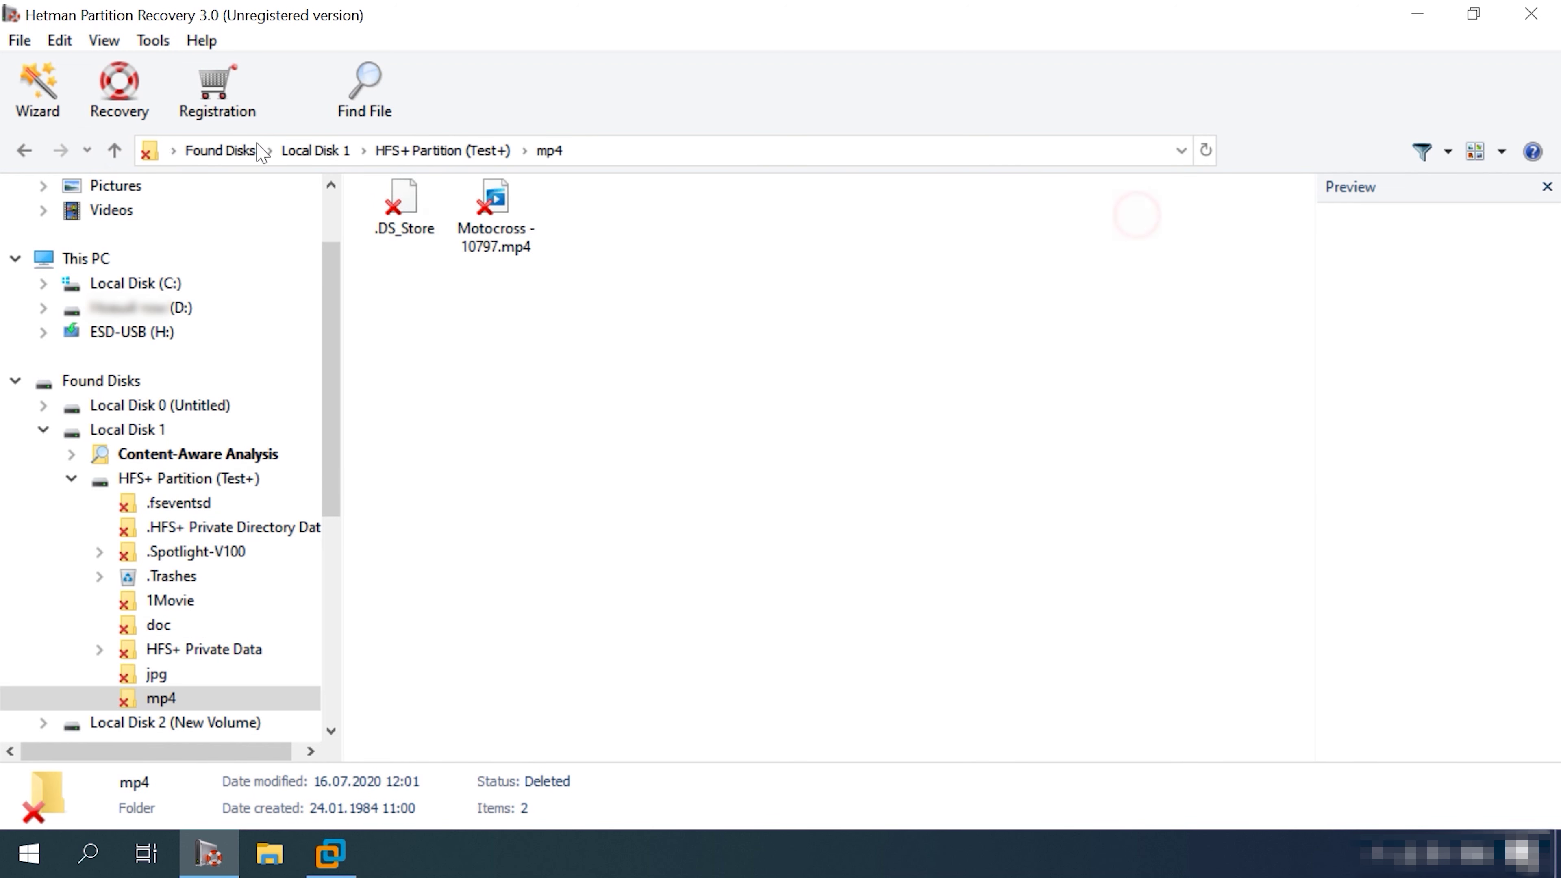
{"action": "left_click", "coordinate": [492, 209]}
{"action": "left_click", "coordinate": [114, 150]}
Preview 023.jpg, 140.jpg, 182.jpg, 184.jpg, Aviation.doc and Ferris Wheel - 27057.mp4 in the partition's root.
{"action": "left_click", "coordinate": [581, 301]}
{"action": "left_click", "coordinate": [676, 302]}
{"action": "left_click", "coordinate": [789, 317]}
{"action": "left_click", "coordinate": [863, 308]}
{"action": "left_click", "coordinate": [952, 308]}
{"action": "left_click", "coordinate": [1045, 307]}
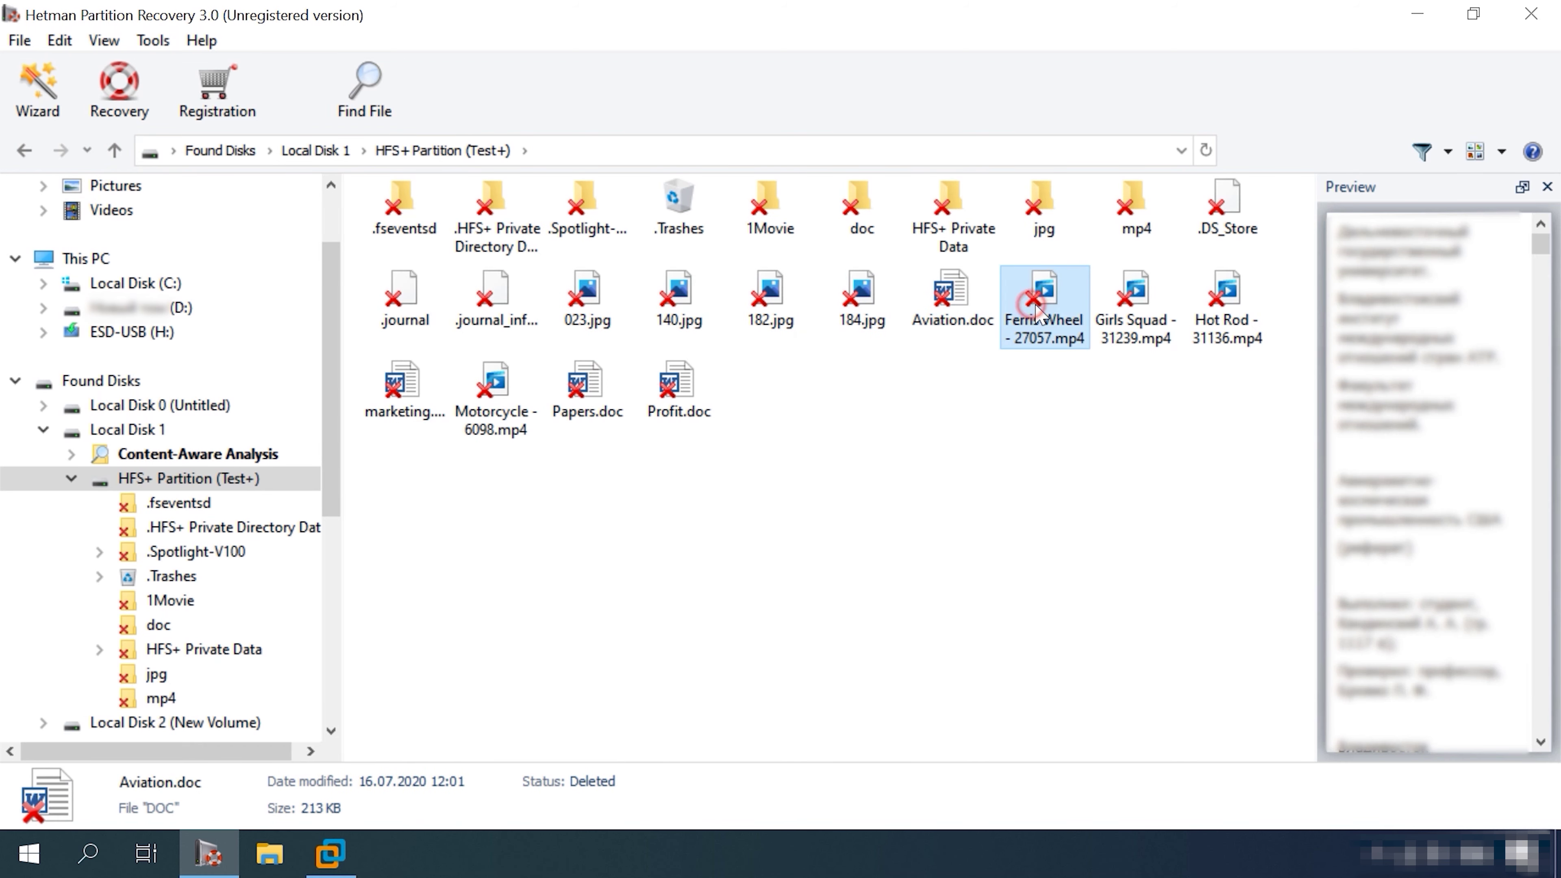
Preview Girls Squad - 31239.mp4, Hot Rod - 31136.mp4, marketing.doc, Motorcycle - 6098.mp4 and Profit.doc in the Test+ partition's root.
{"action": "key", "text": "Right"}
{"action": "key", "text": "Right"}
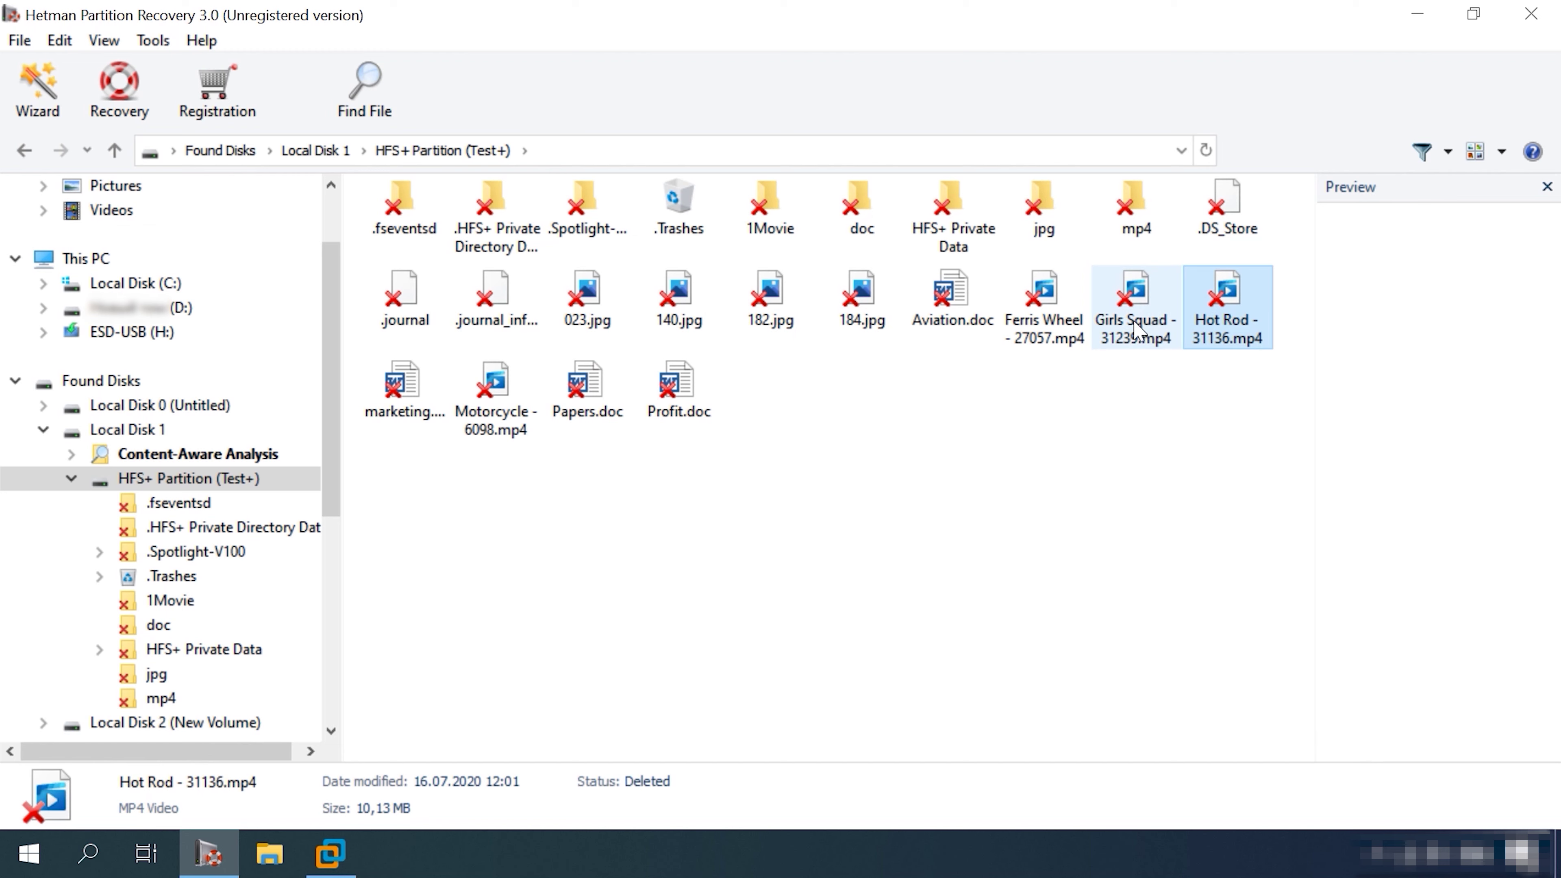
{"action": "left_click", "coordinate": [1135, 329]}
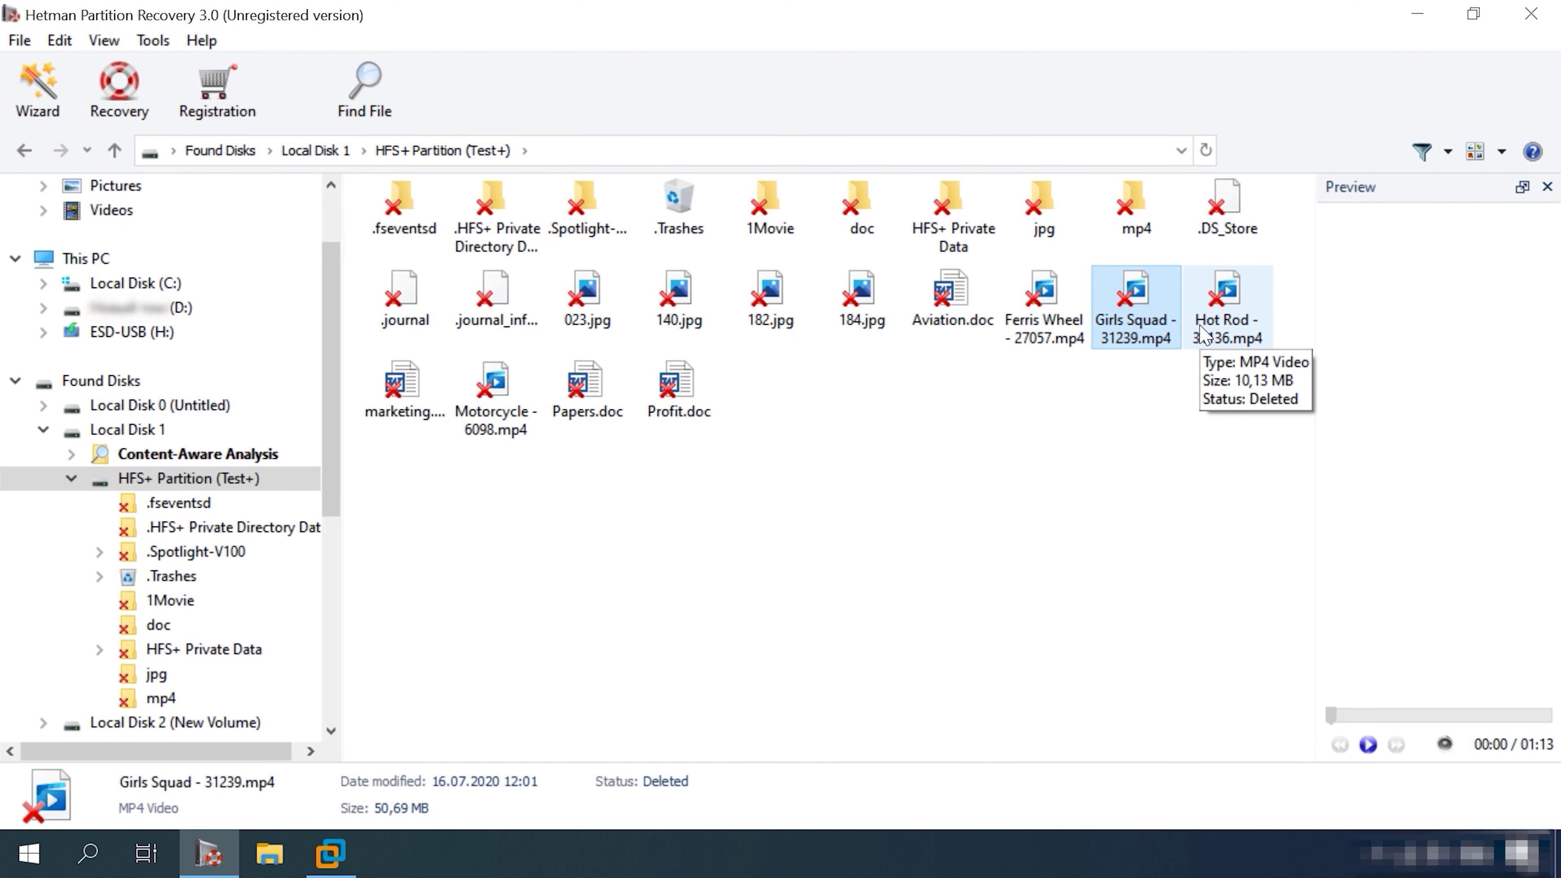
{"action": "left_click", "coordinate": [405, 405]}
{"action": "left_click", "coordinate": [503, 411]}
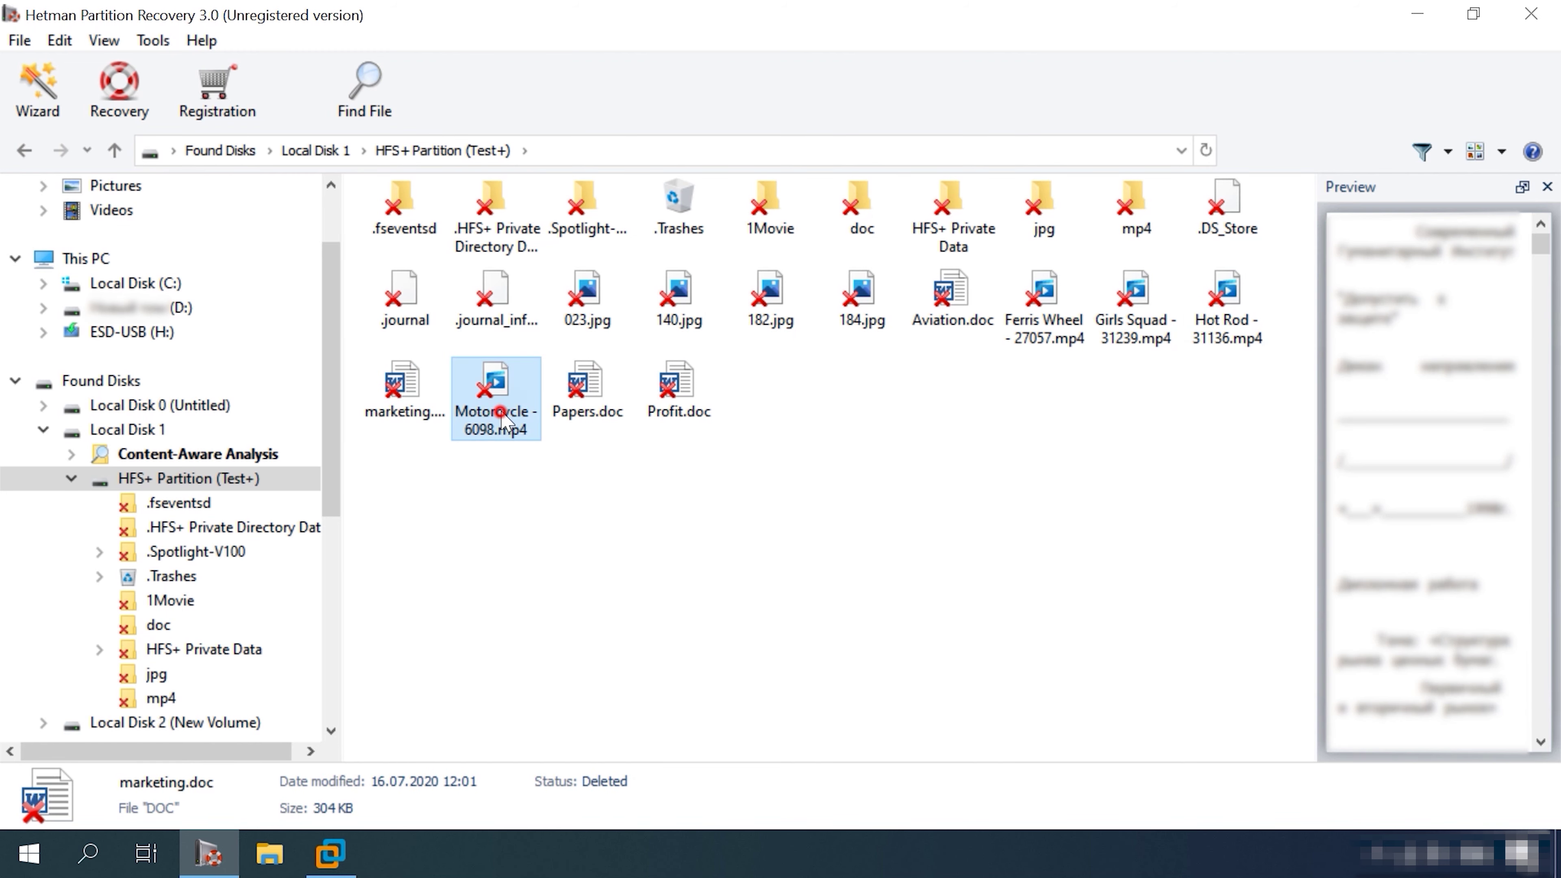
{"action": "left_click", "coordinate": [689, 420]}
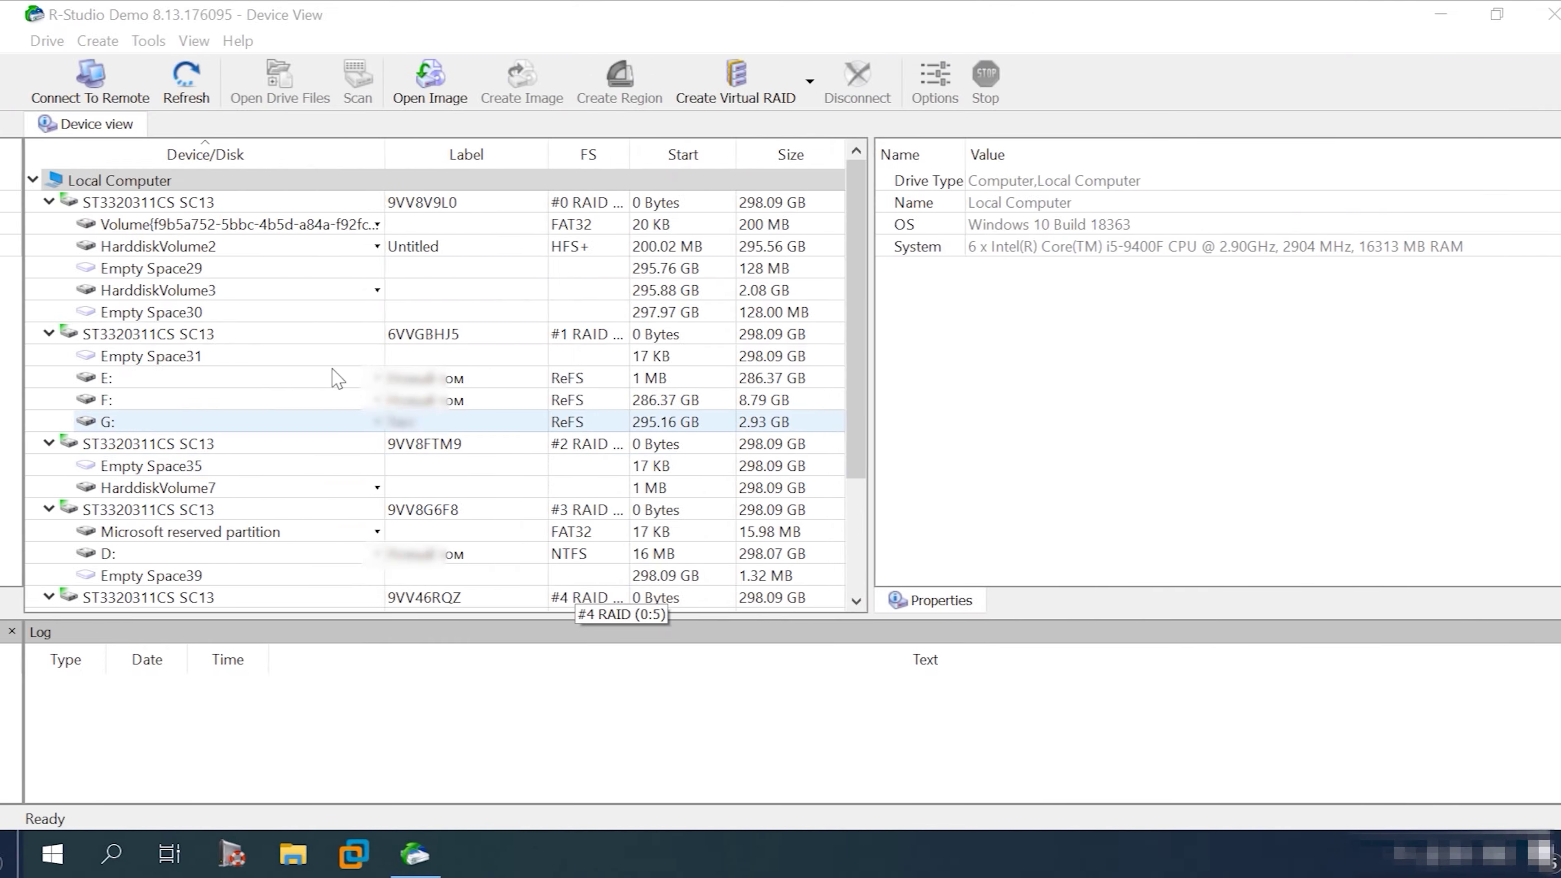
Switch to R-Studio and scan HarddiskVolume3 for the HFS file system only, excluding all other file systems.
{"action": "left_click", "coordinate": [189, 289]}
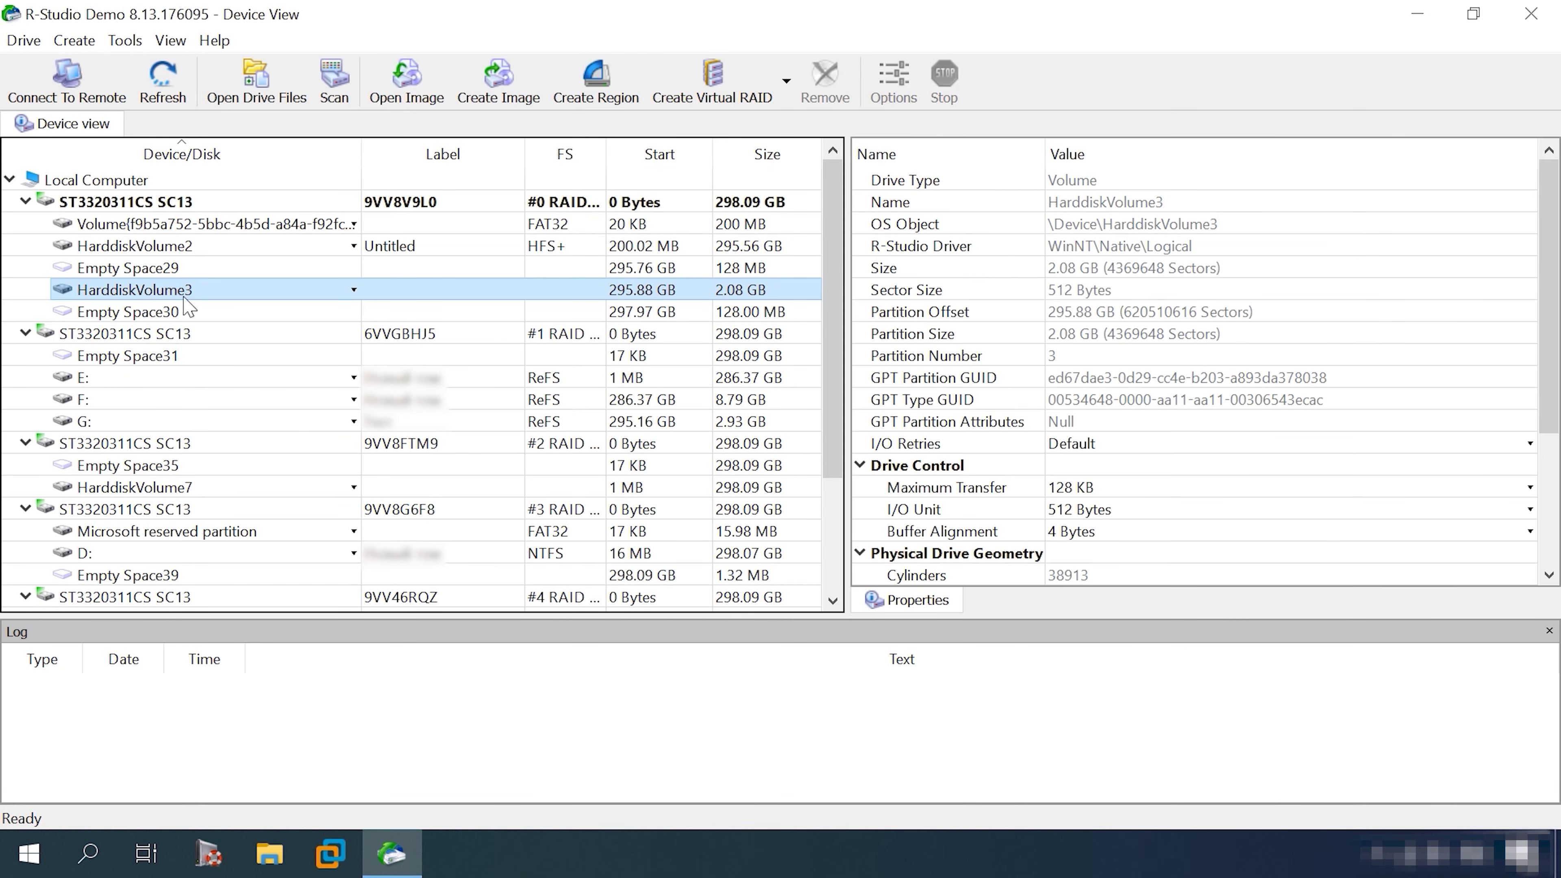
{"action": "right_click", "coordinate": [157, 295]}
{"action": "left_click", "coordinate": [237, 398]}
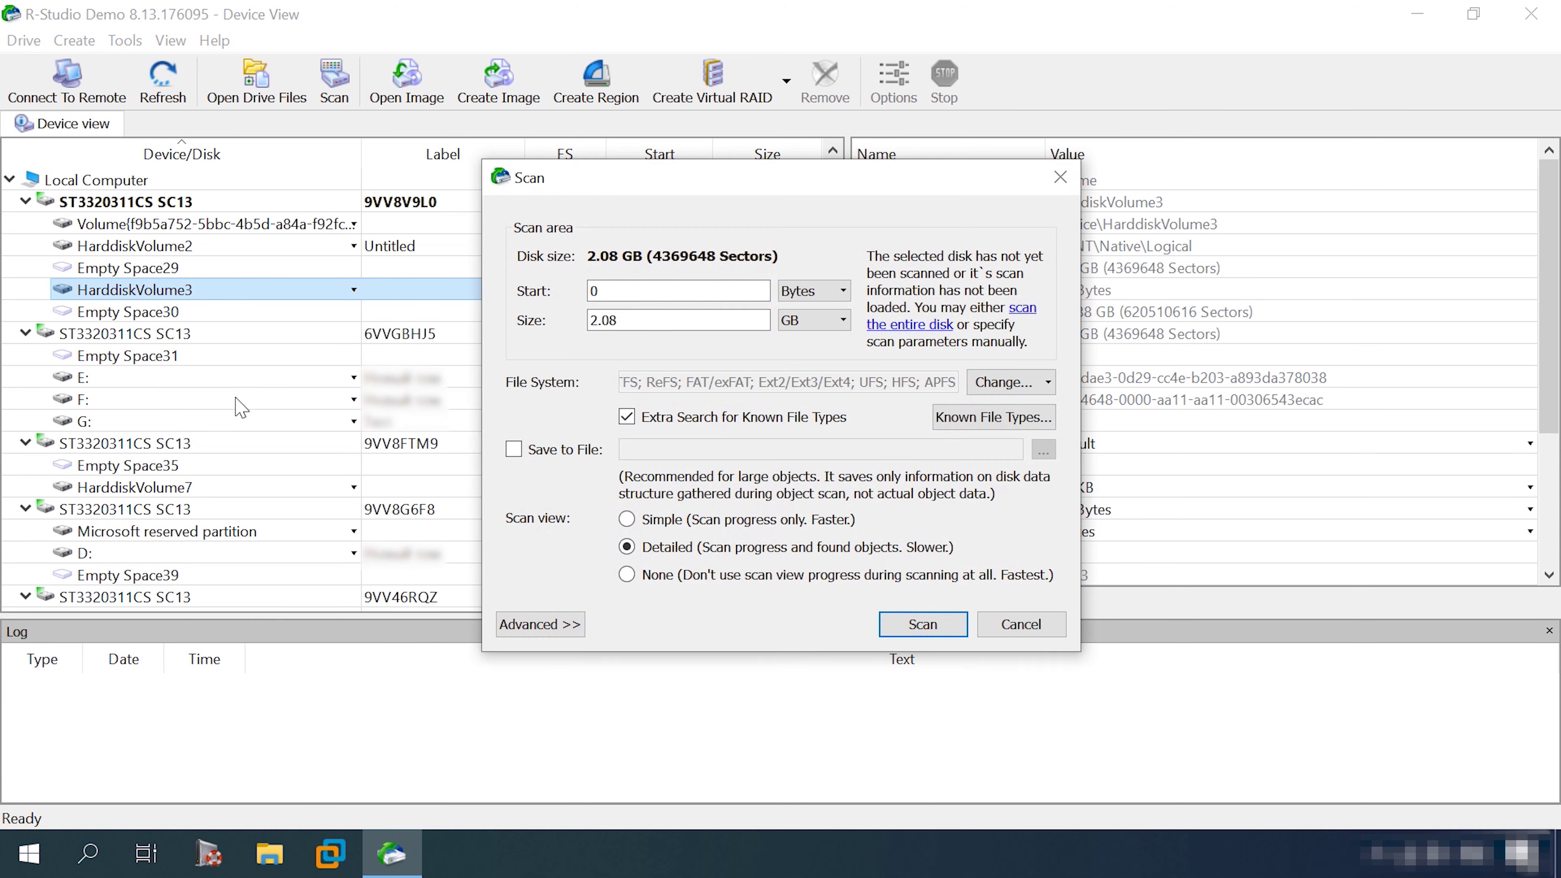
{"action": "left_click", "coordinate": [1038, 385]}
{"action": "left_click", "coordinate": [1032, 413]}
{"action": "left_click", "coordinate": [1029, 437]}
{"action": "left_click", "coordinate": [1033, 462]}
{"action": "left_click", "coordinate": [1035, 488]}
{"action": "left_click", "coordinate": [1029, 513]}
{"action": "left_click", "coordinate": [1032, 563]}
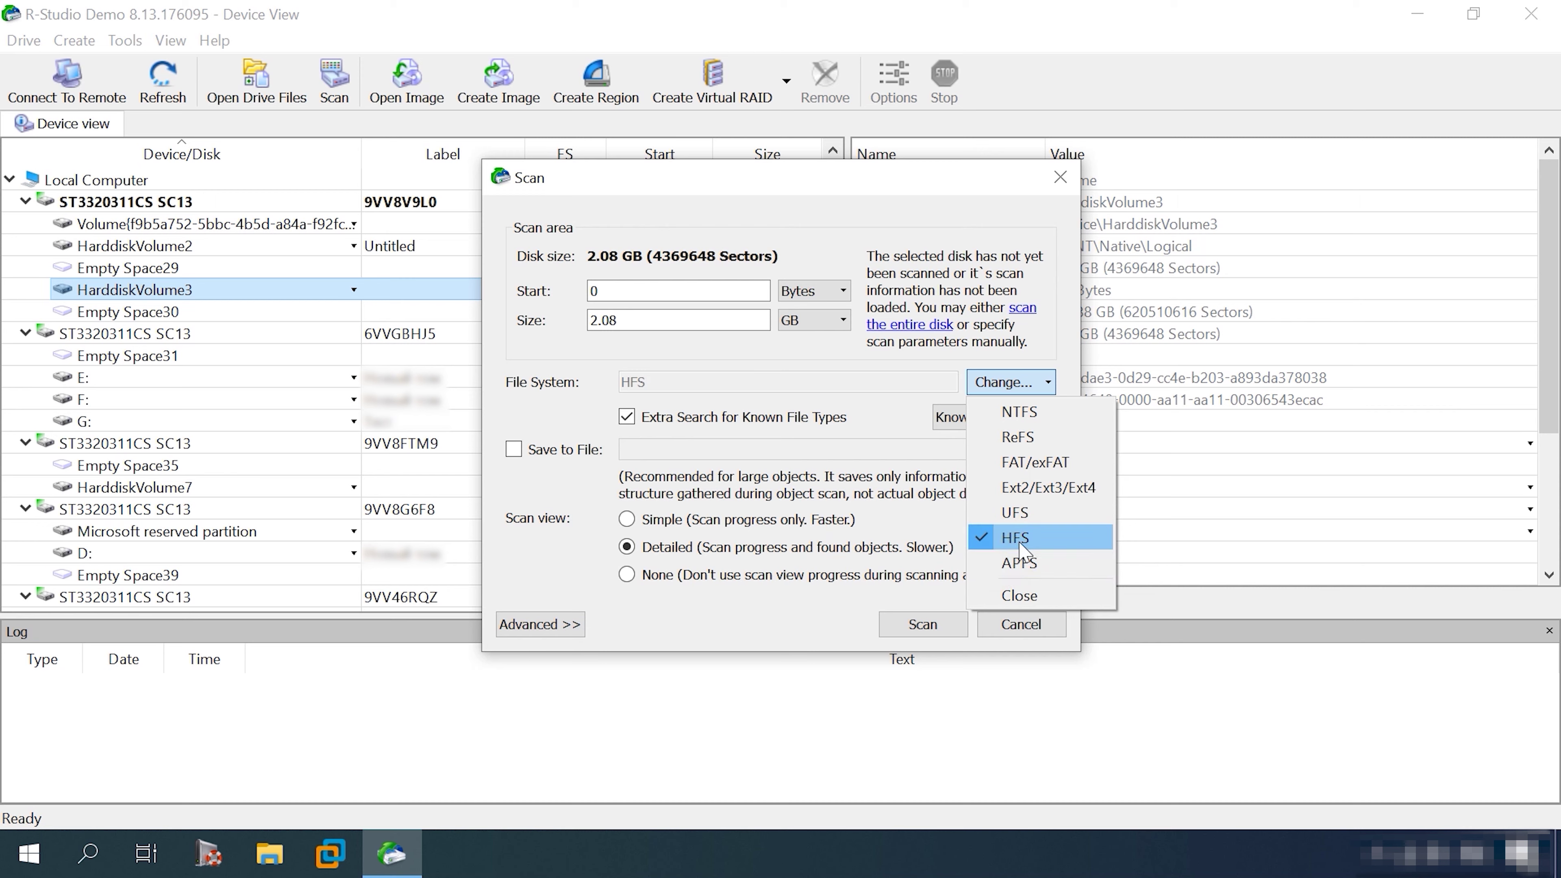
{"action": "left_click", "coordinate": [1020, 594]}
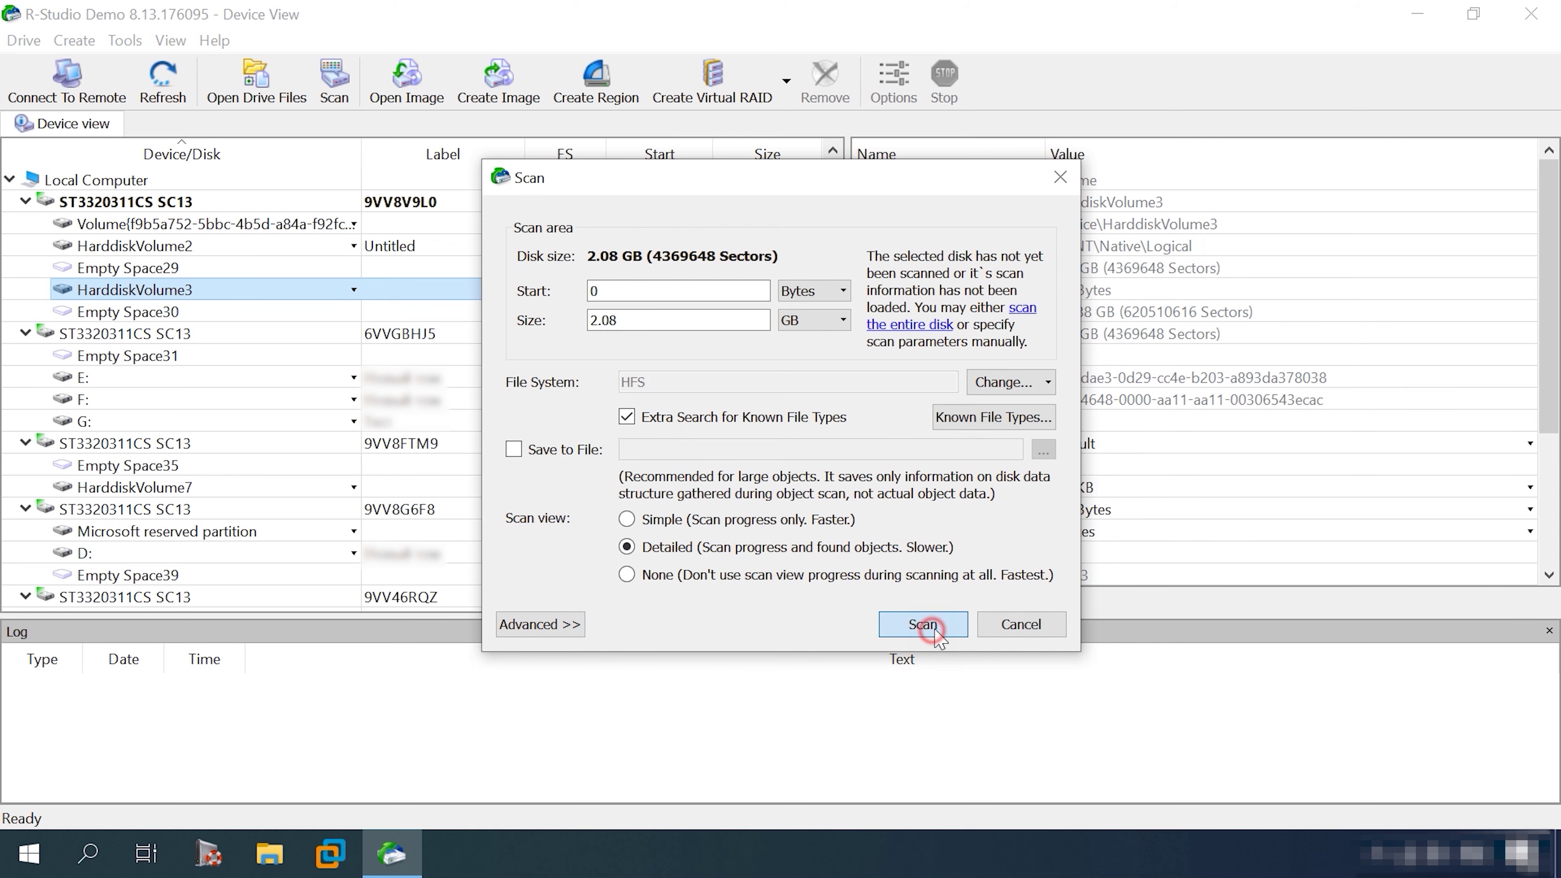
{"action": "left_click", "coordinate": [924, 624]}
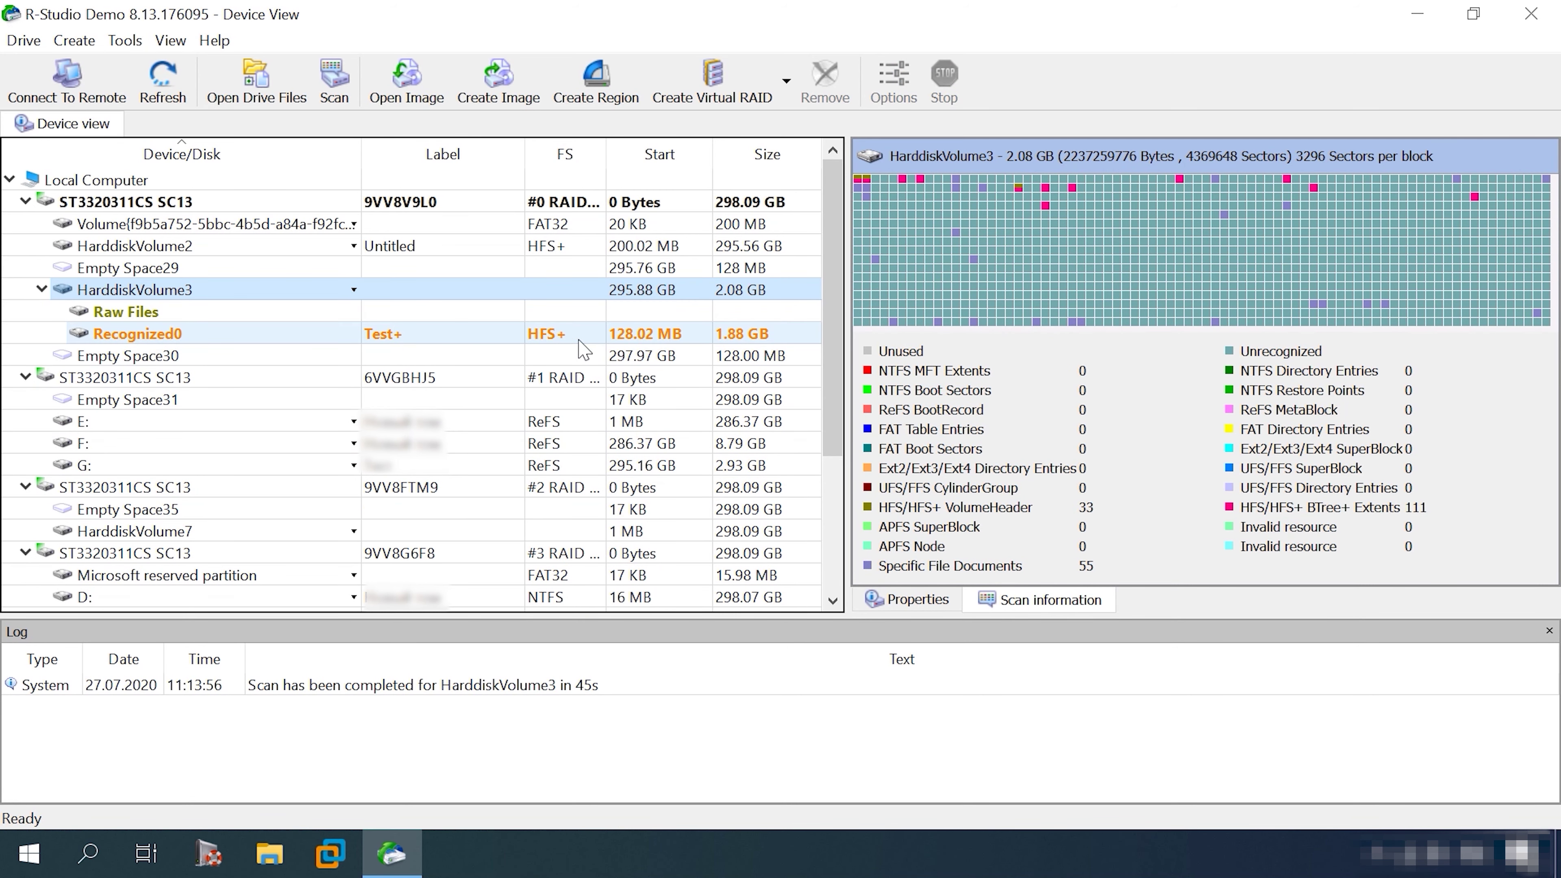
Open the files of the recognized HFS+ partition Test+ and display them as small icons.
{"action": "right_click", "coordinate": [188, 337]}
{"action": "left_click", "coordinate": [202, 354]}
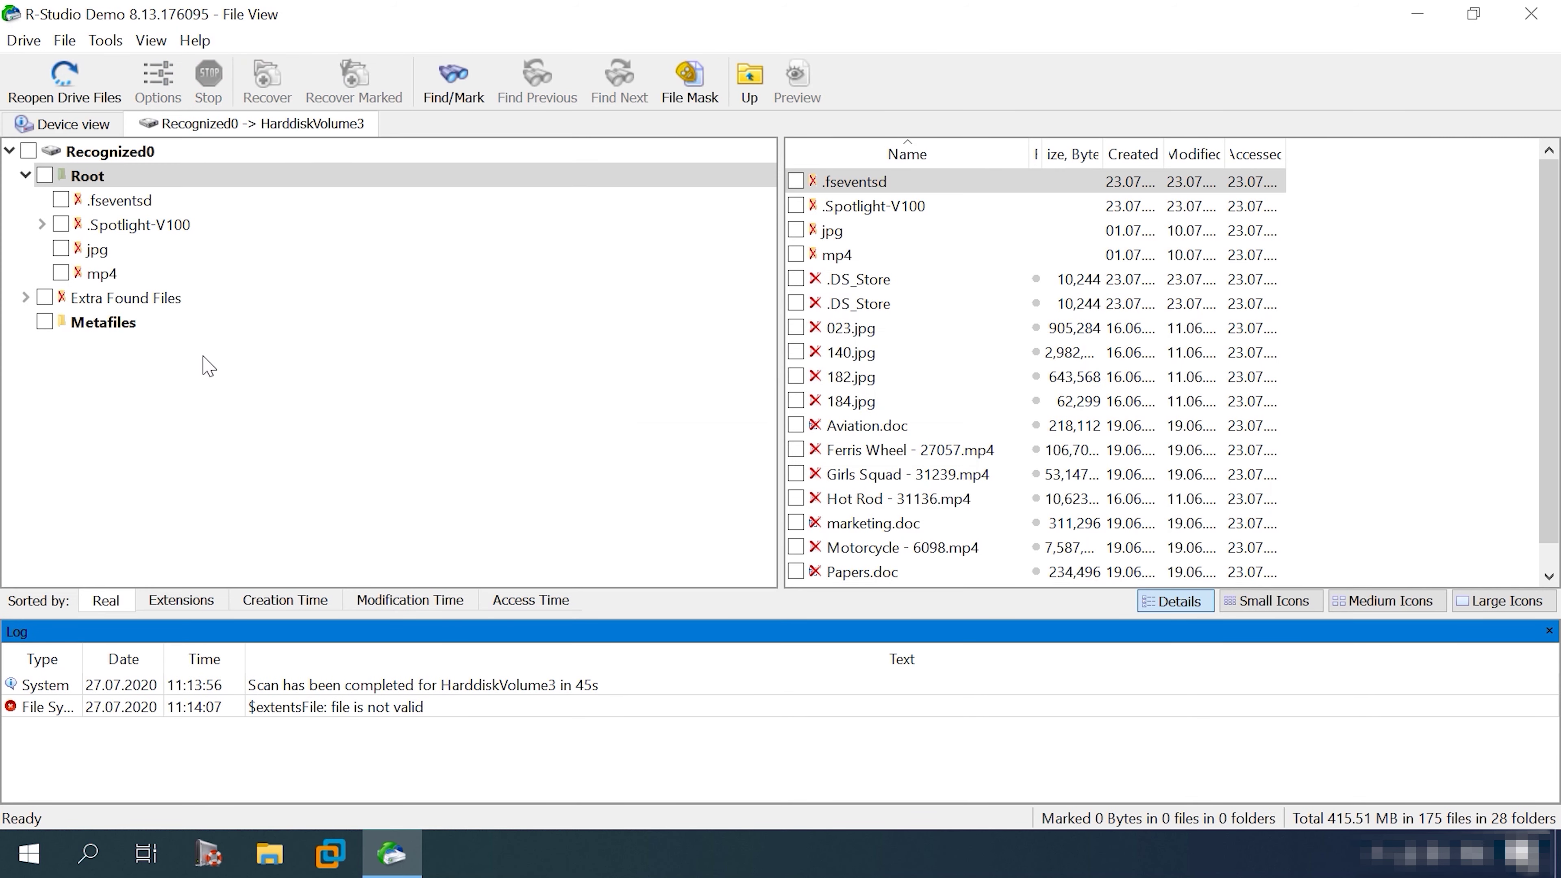
{"action": "left_click", "coordinate": [1289, 601]}
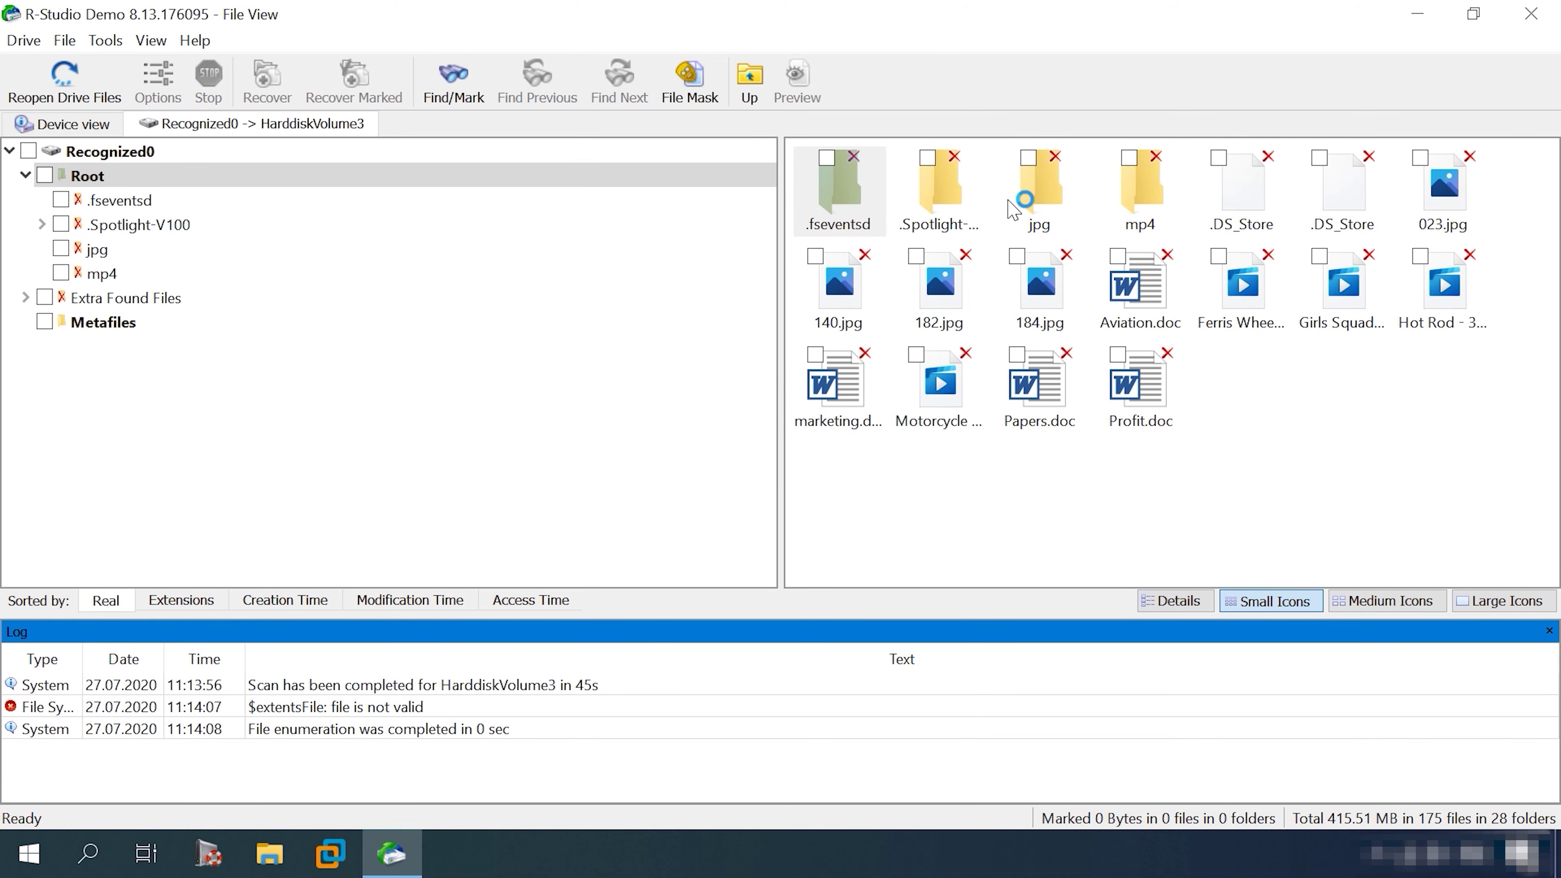
Look inside the jpg and mp4 folders, returning to Root after each one.
{"action": "double_click", "coordinate": [1039, 197]}
{"action": "left_click", "coordinate": [110, 175]}
{"action": "double_click", "coordinate": [1140, 190]}
{"action": "left_click", "coordinate": [571, 176]}
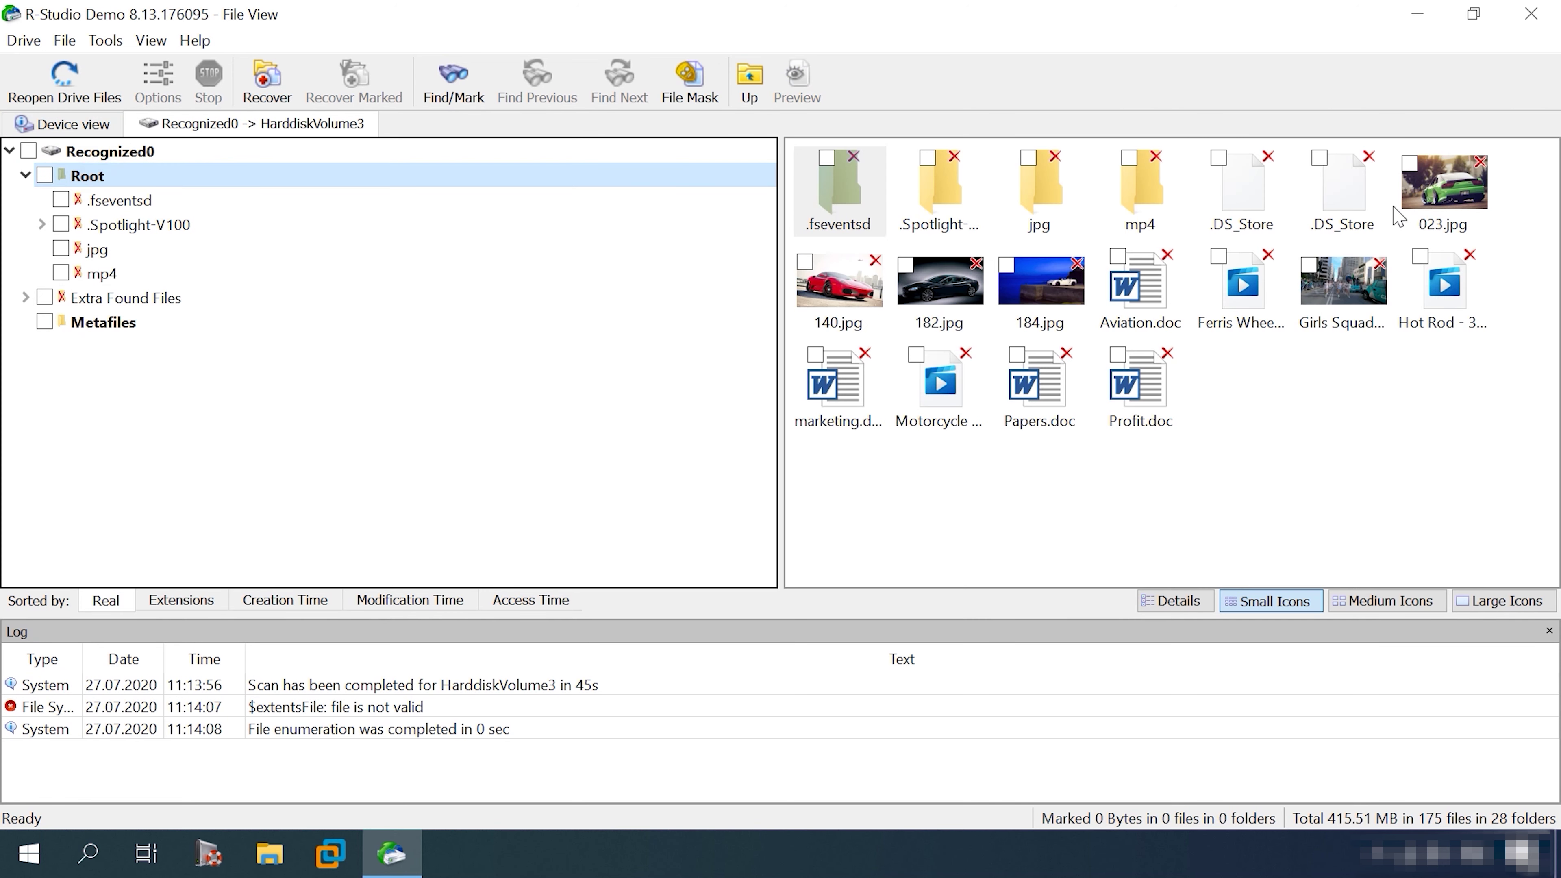
Preview Aviation.doc in the Root folder and close the preview.
{"action": "left_click", "coordinate": [1403, 213]}
{"action": "double_click", "coordinate": [1143, 300]}
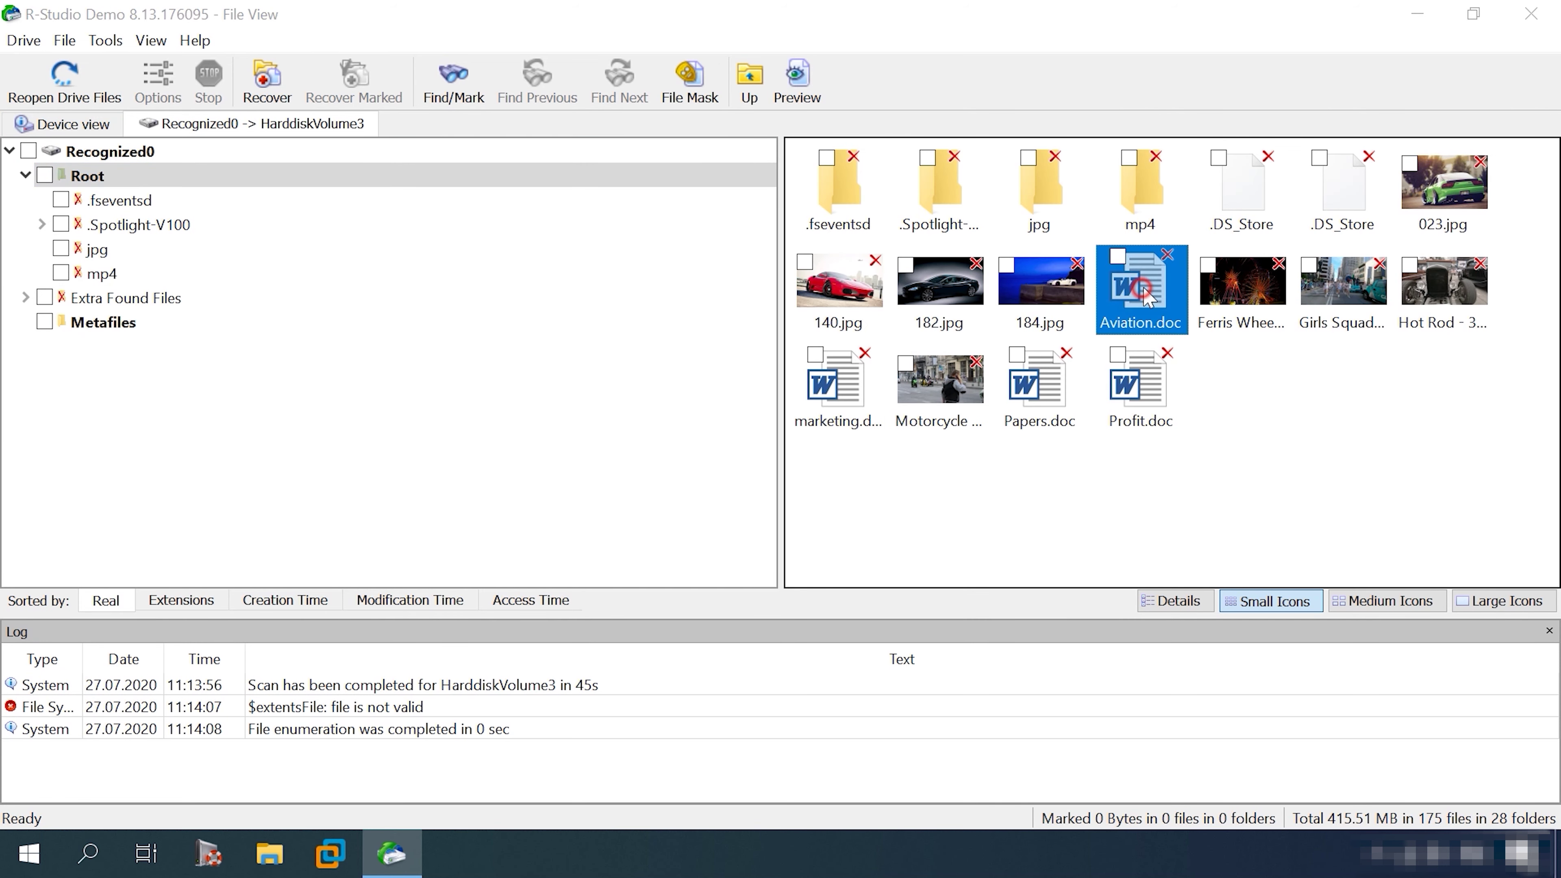
{"action": "key", "text": "Escape"}
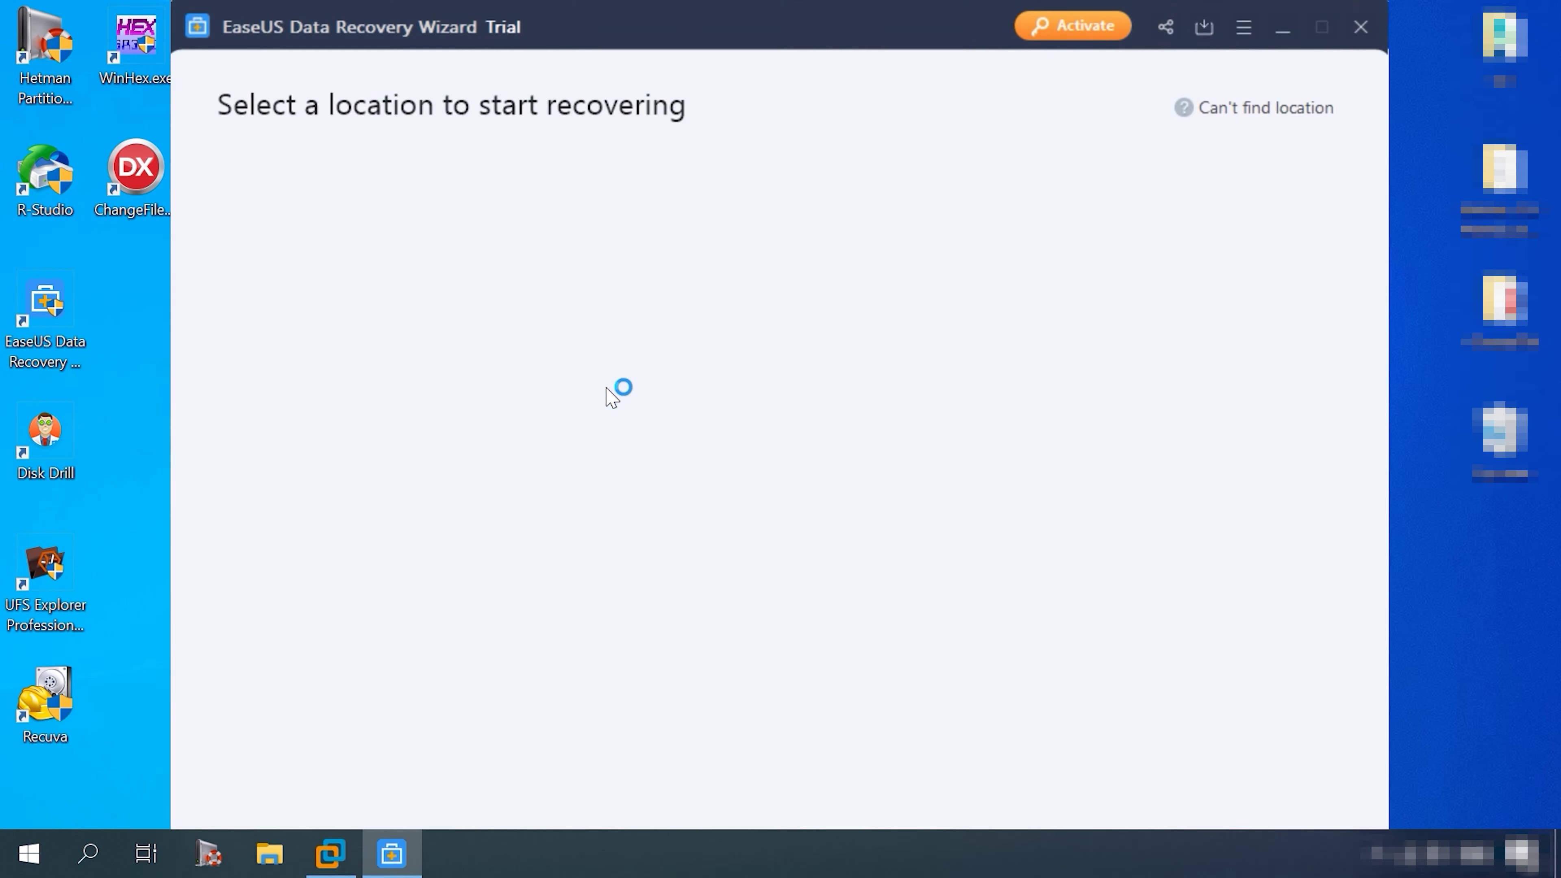
Switch to EaseUS Data Recovery Wizard, scan the 2.08 GB Local Disk and maximize the window.
{"action": "mouse_move", "coordinate": [362, 509]}
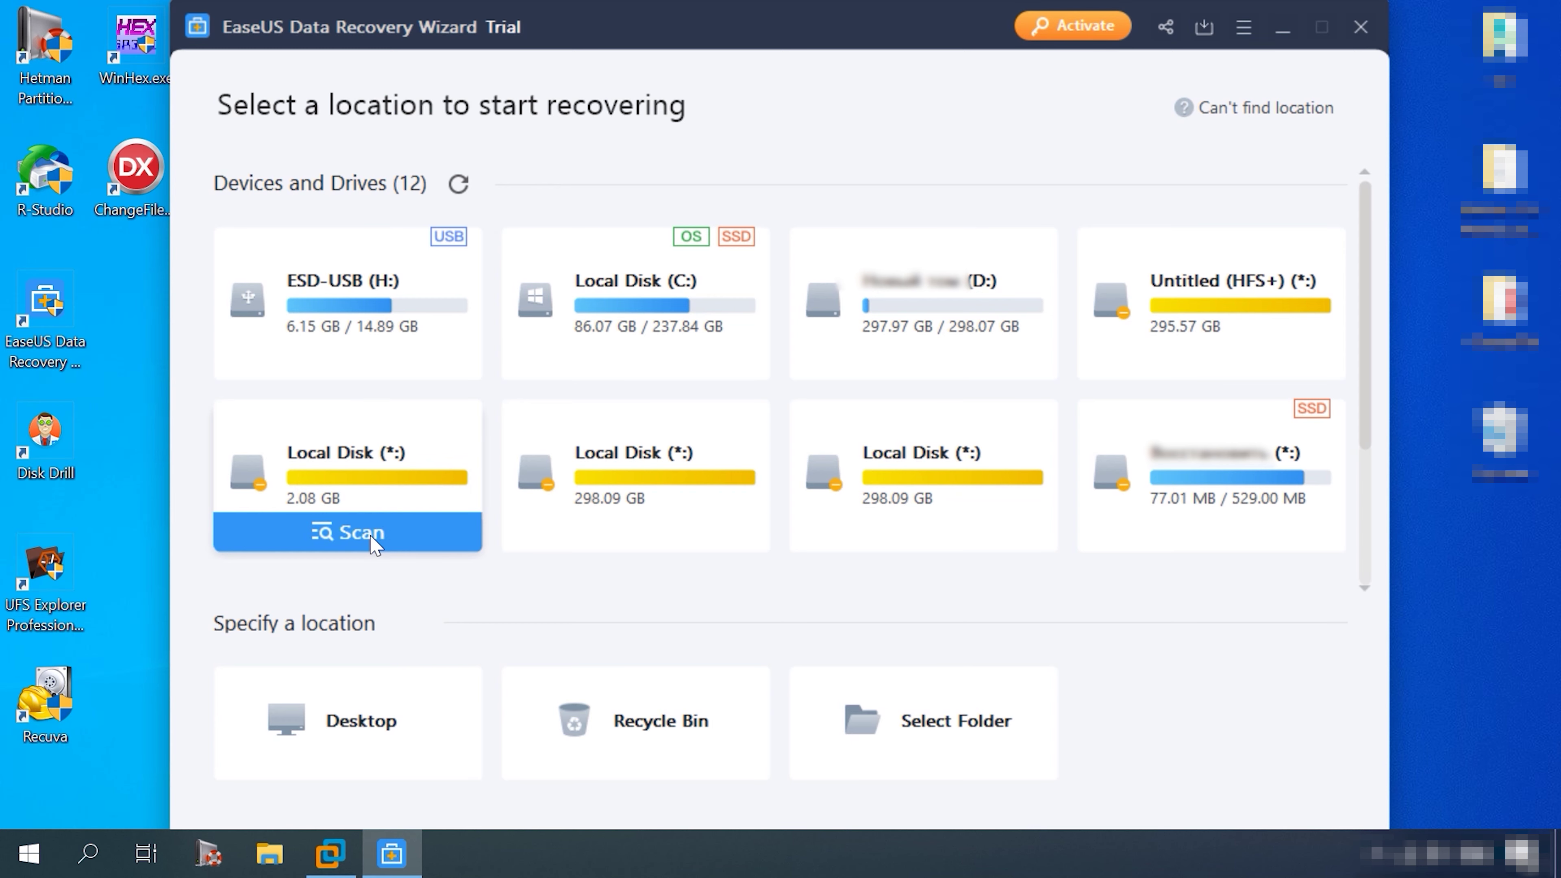
{"action": "left_click", "coordinate": [373, 538]}
{"action": "left_click", "coordinate": [1322, 27]}
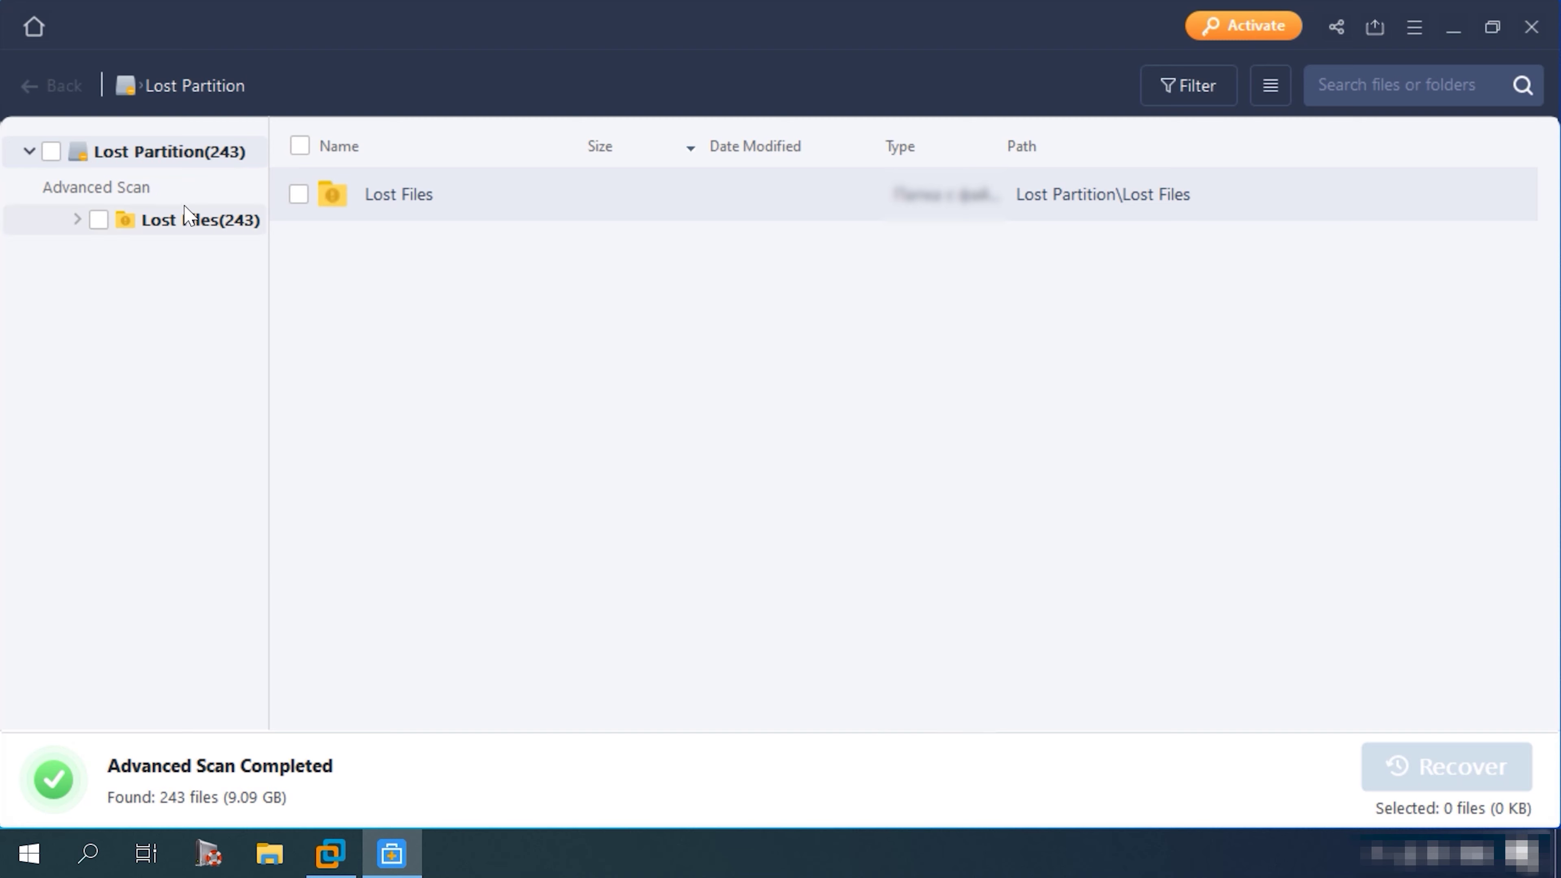
Open #1 Lost Partition(HFS+) under Lost Files and expand its subfolders.
{"action": "left_click", "coordinate": [182, 219]}
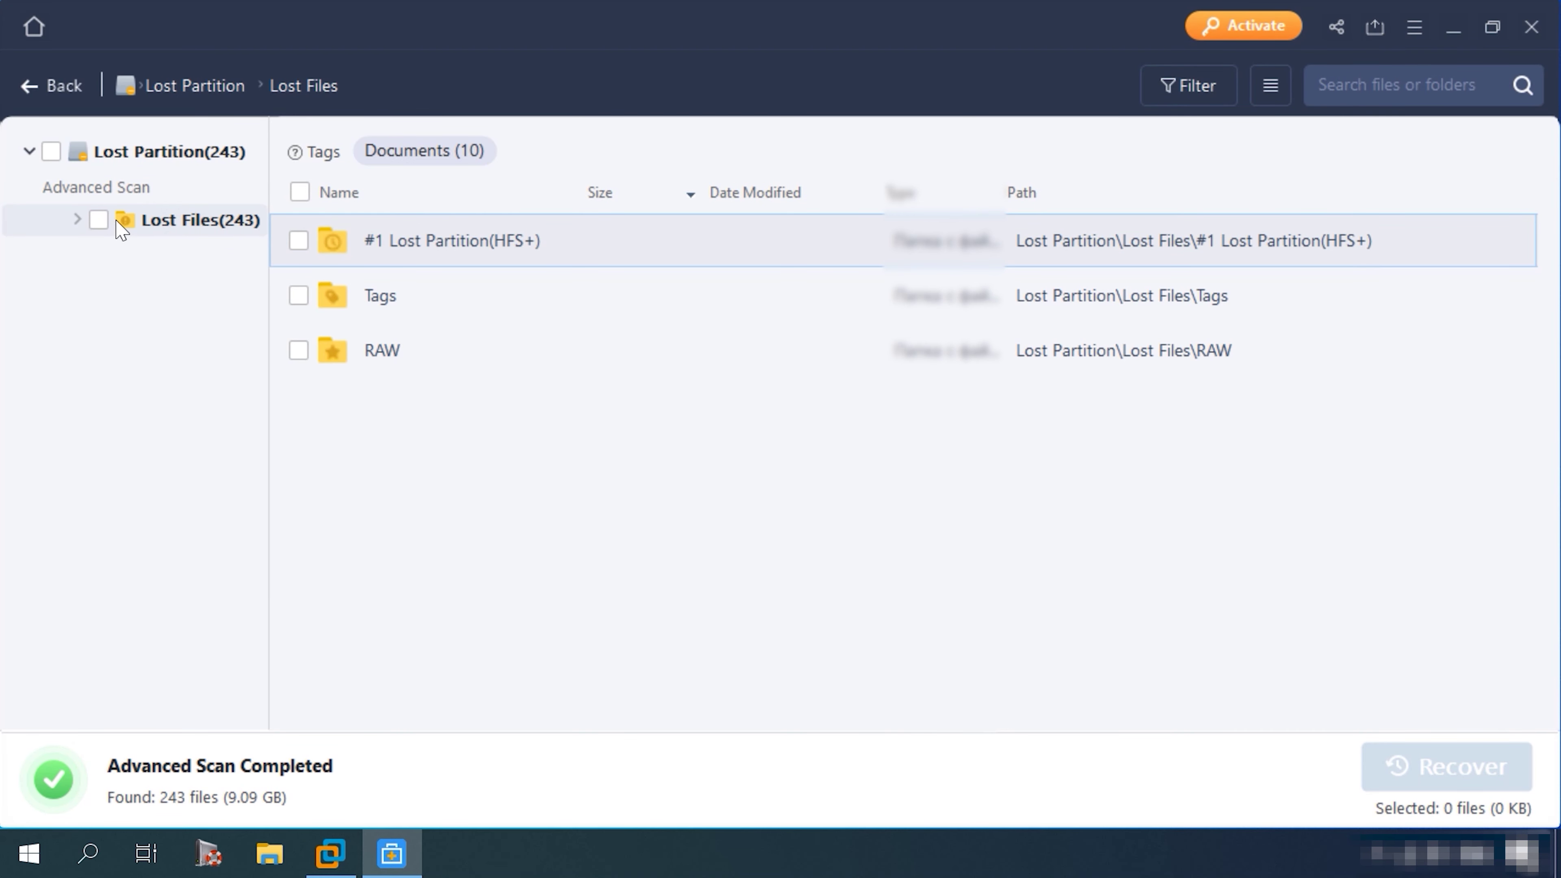
{"action": "left_click", "coordinate": [77, 219]}
{"action": "left_click", "coordinate": [264, 252]}
{"action": "left_click", "coordinate": [122, 253]}
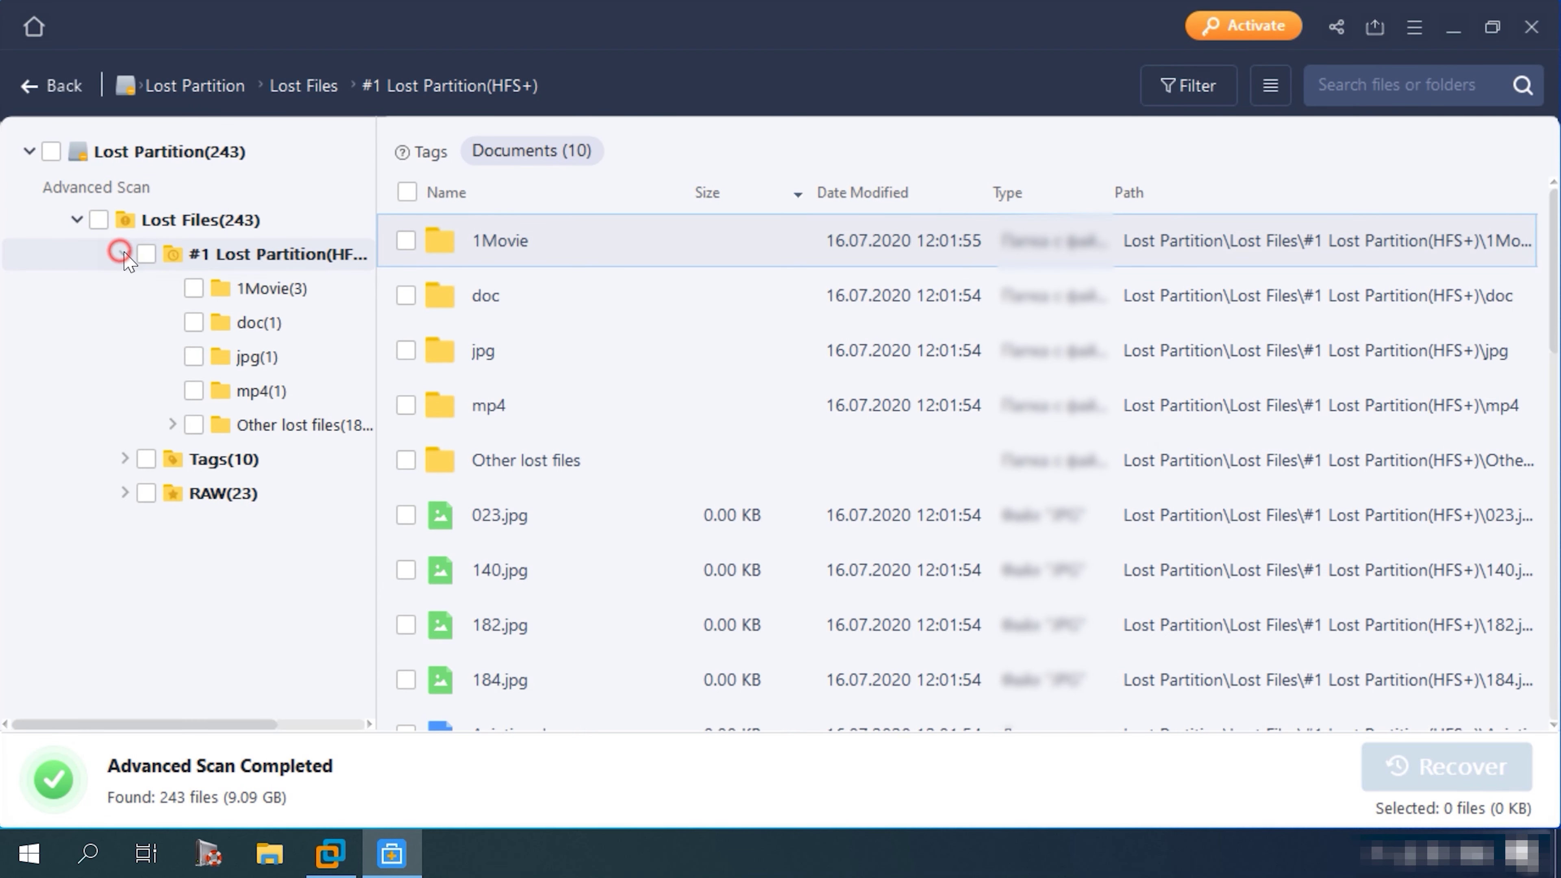
Display the lost partition's files as thumbnails and look through them.
{"action": "scroll", "coordinate": [522, 516], "scroll_direction": "down", "scroll_amount": 5}
{"action": "left_click", "coordinate": [1290, 94]}
{"action": "left_click", "coordinate": [1255, 177]}
{"action": "scroll", "coordinate": [896, 512], "scroll_direction": "down", "scroll_amount": 3}
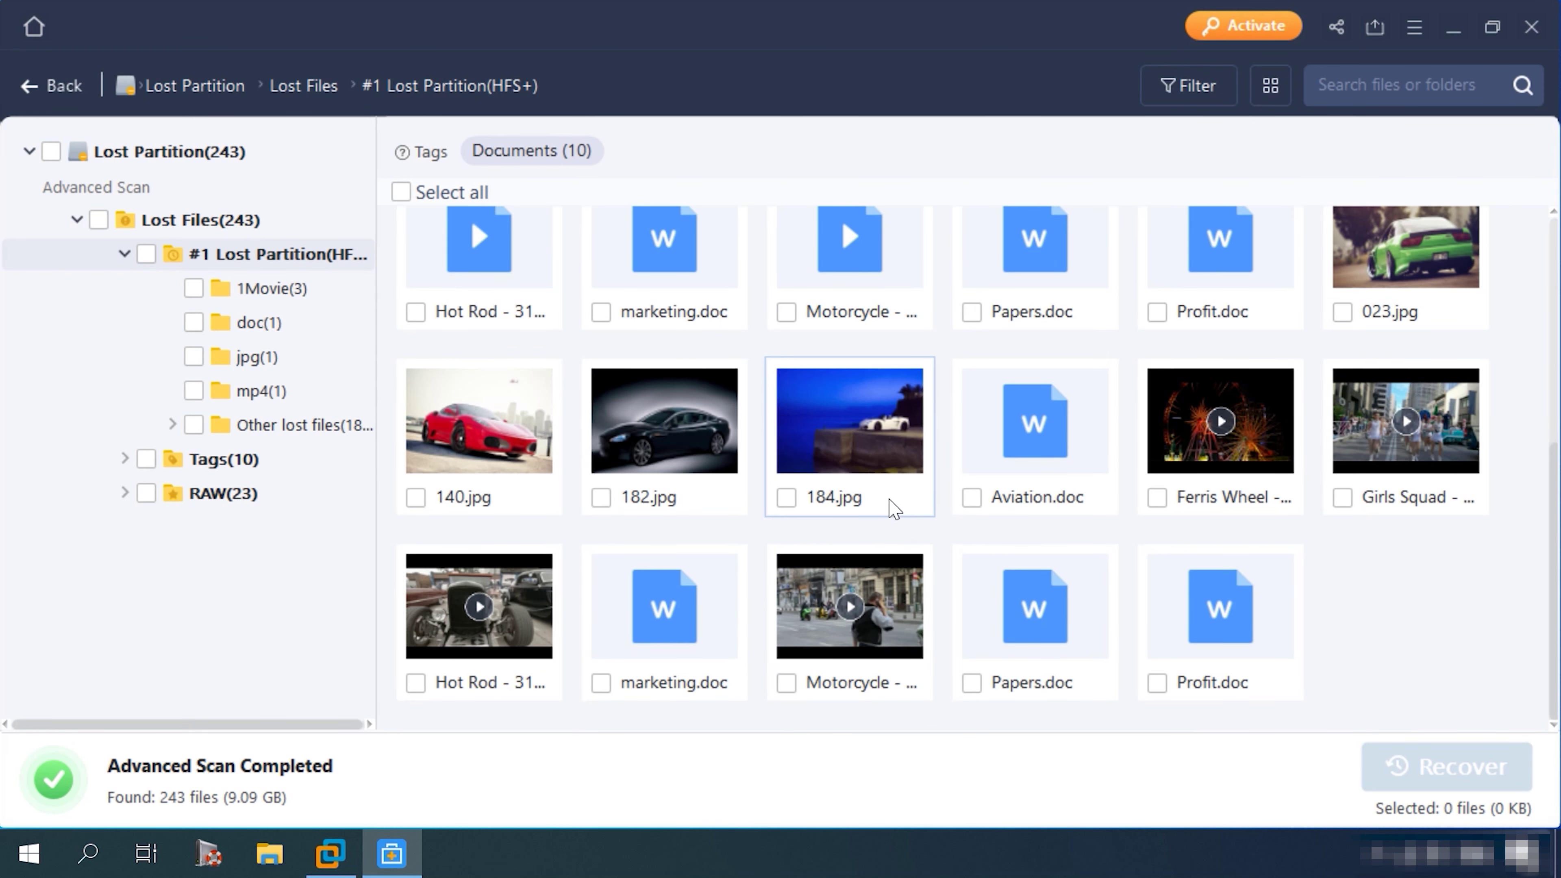
Look inside the 1Movie folder and preview Spaces.doc in the doc folder, closing the preview.
{"action": "scroll", "coordinate": [896, 509], "scroll_direction": "up", "scroll_amount": 3}
{"action": "double_click", "coordinate": [473, 273]}
{"action": "left_click", "coordinate": [282, 324]}
{"action": "double_click", "coordinate": [477, 289]}
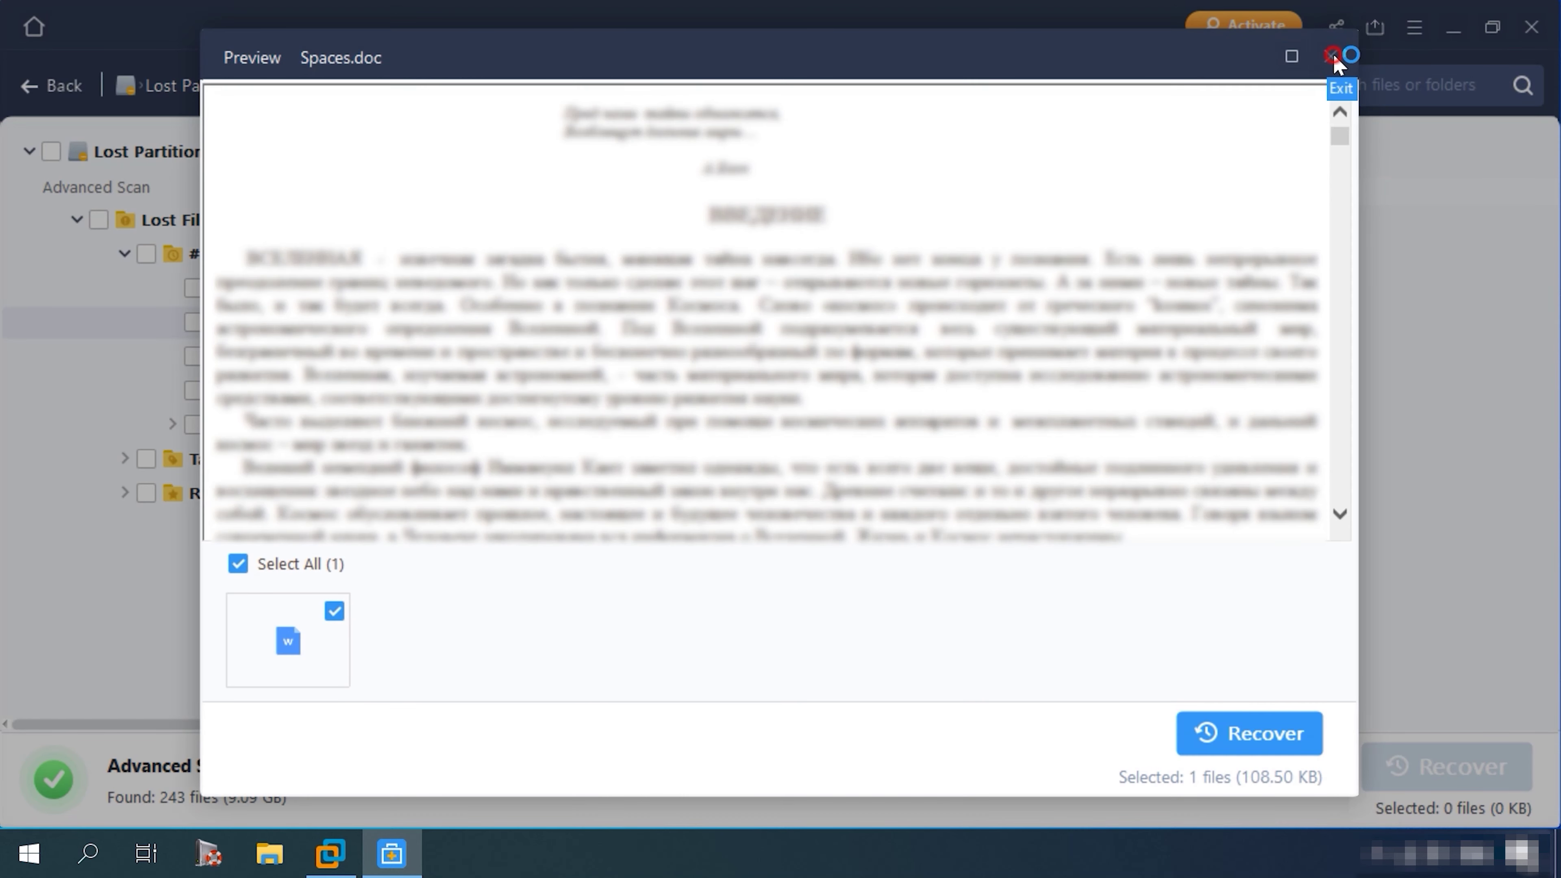
{"action": "left_click", "coordinate": [1332, 56]}
Look through the jpg, mp4 and Other lost files folders and return to #1 Lost Partition(HFS+).
{"action": "left_click", "coordinate": [240, 356]}
{"action": "left_click", "coordinate": [297, 390]}
{"action": "left_click", "coordinate": [296, 426]}
{"action": "left_click", "coordinate": [267, 260]}
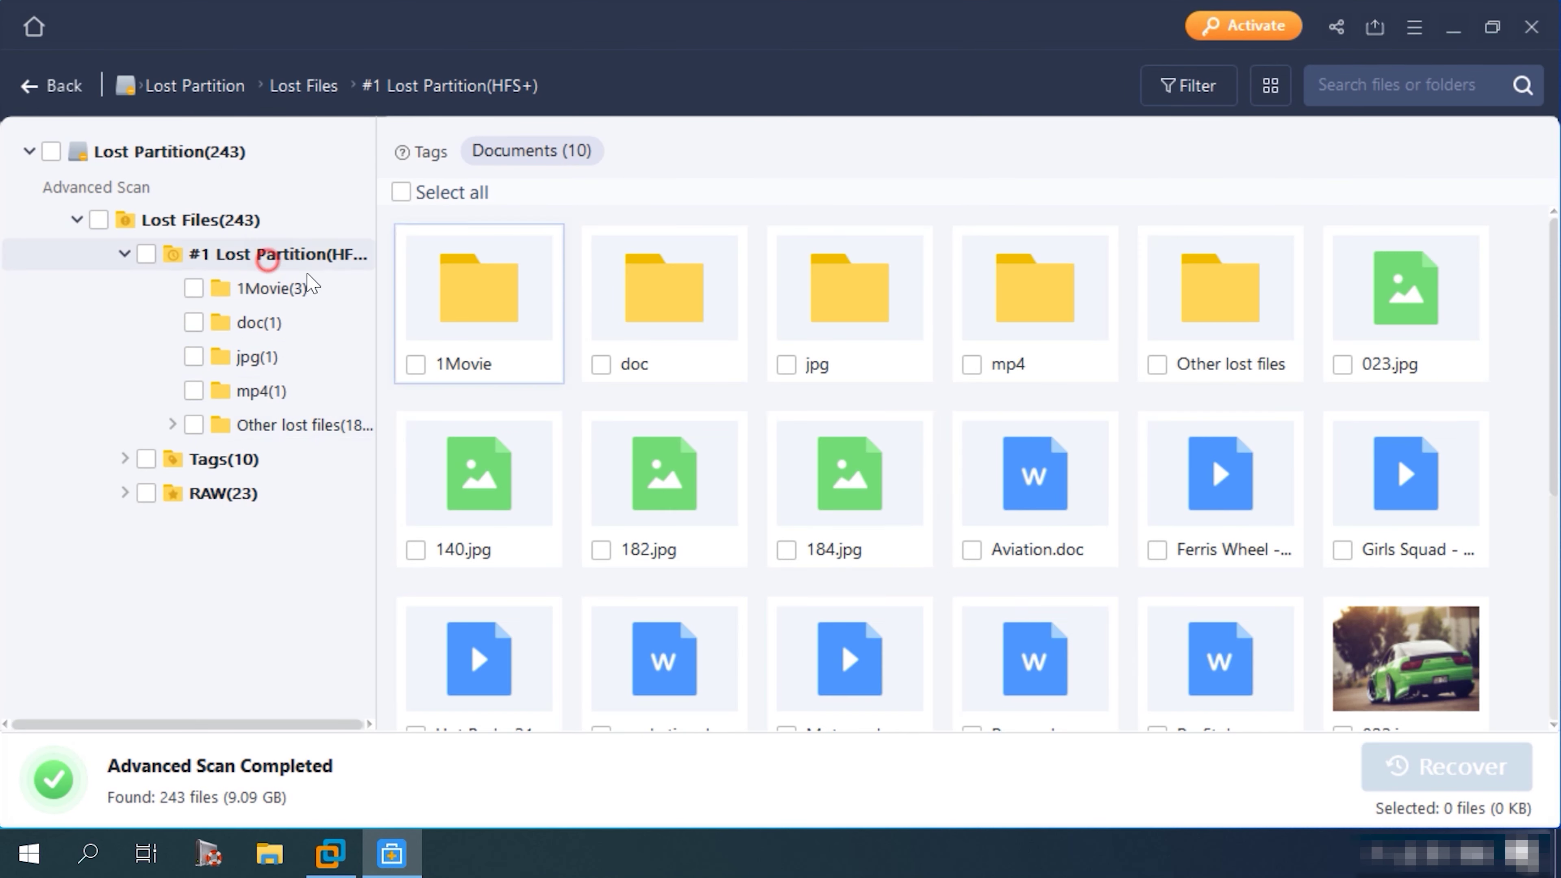
Preview Profit.doc, Papers.doc, marketing.doc and Aviation.doc in the lost partition, closing each preview.
{"action": "scroll", "coordinate": [971, 547], "scroll_direction": "down", "scroll_amount": 2}
{"action": "double_click", "coordinate": [1182, 621]}
{"action": "left_click", "coordinate": [1330, 56]}
{"action": "double_click", "coordinate": [1008, 591]}
{"action": "left_click", "coordinate": [1330, 56]}
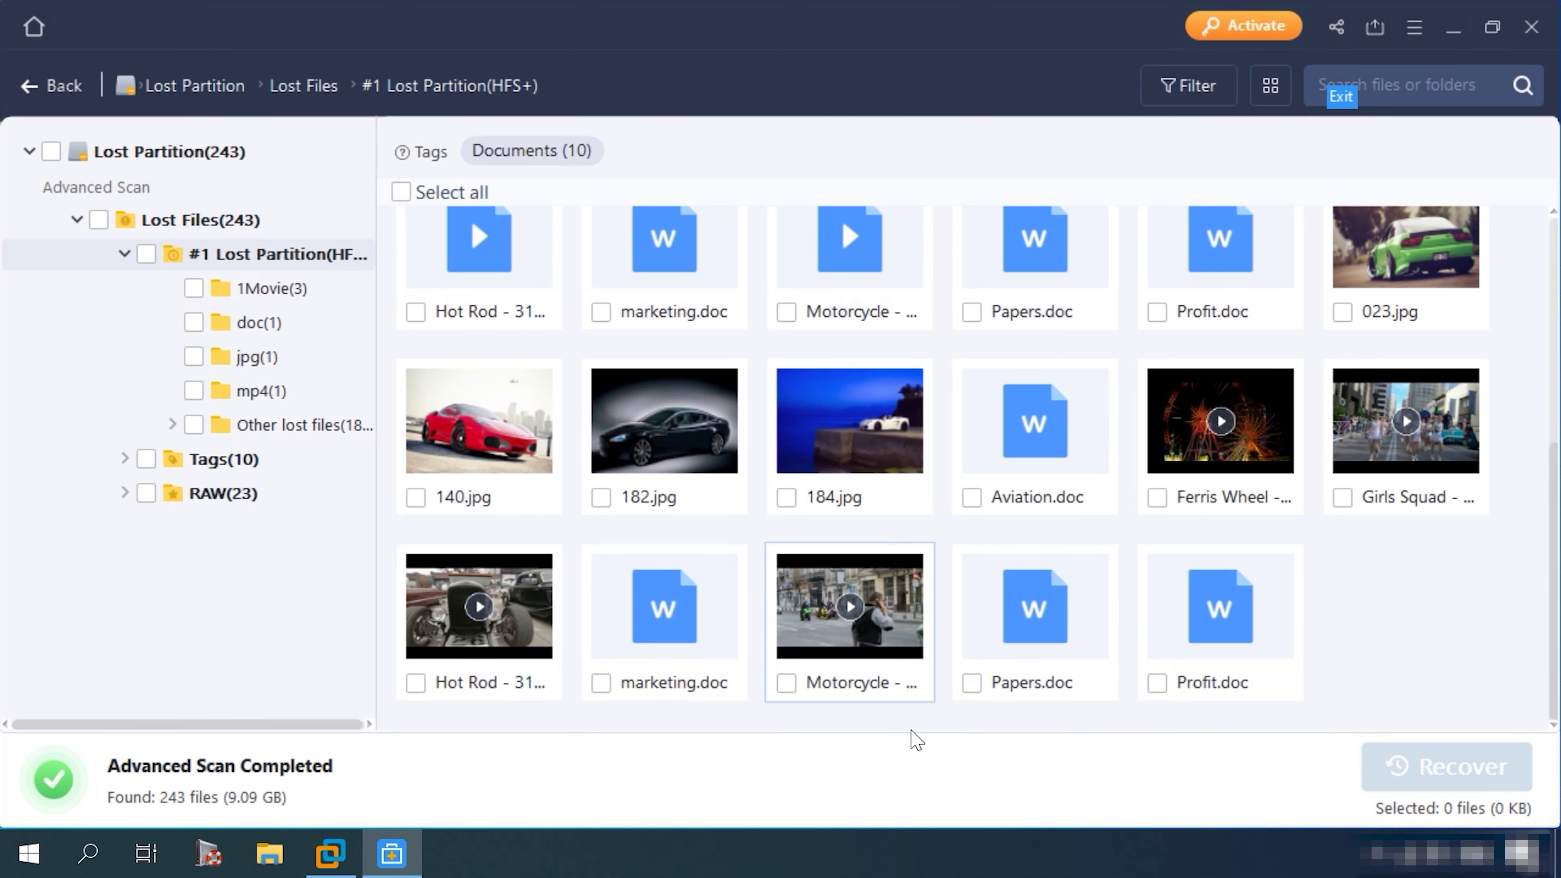
{"action": "double_click", "coordinate": [688, 632]}
{"action": "left_click", "coordinate": [1330, 56]}
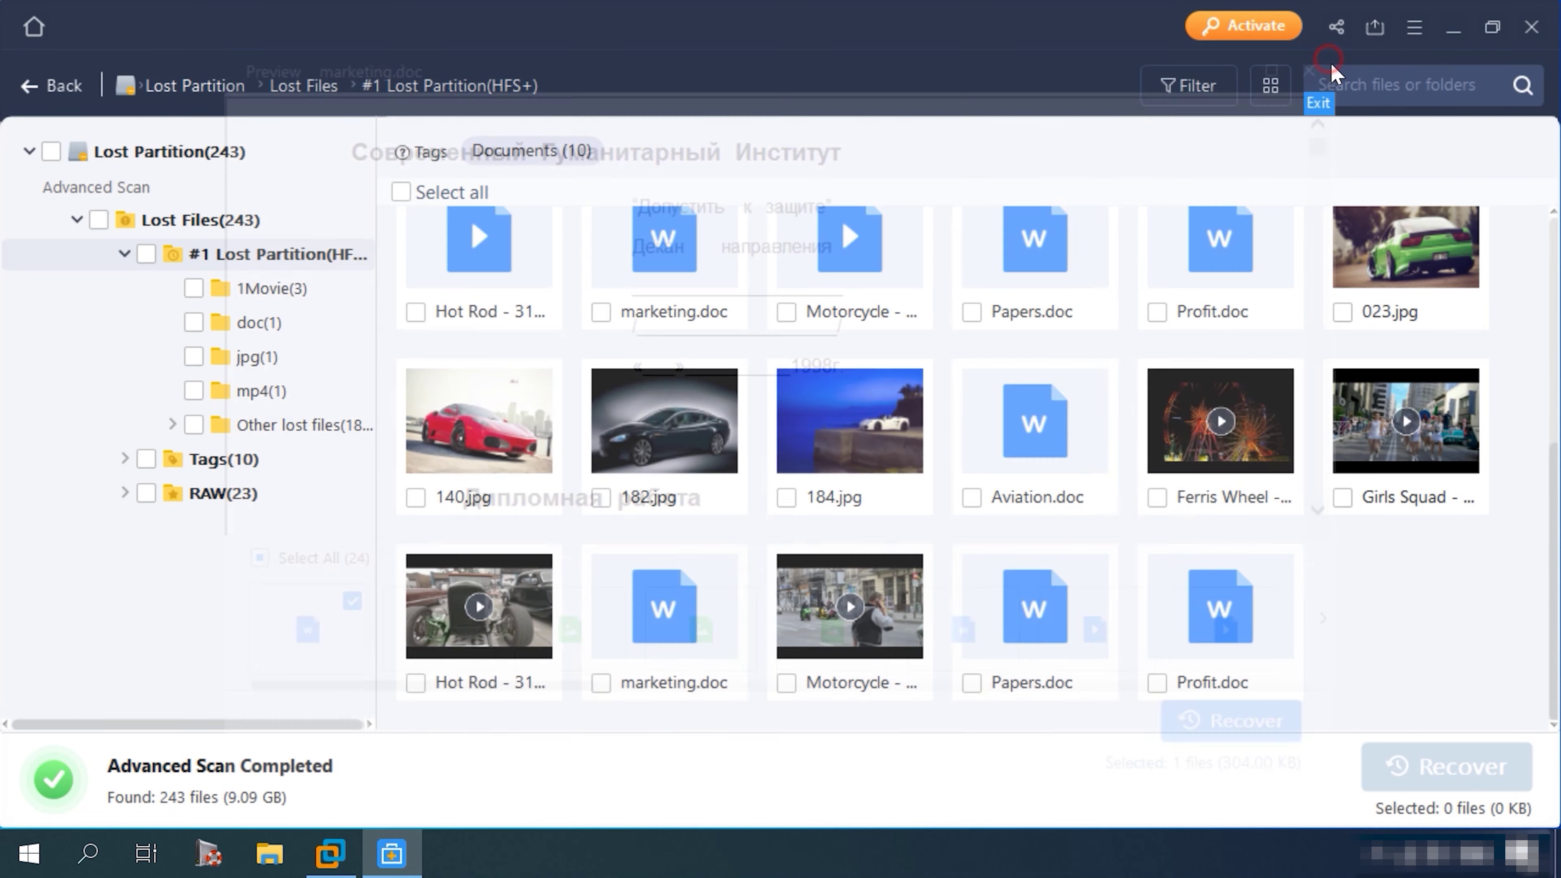
{"action": "double_click", "coordinate": [1093, 410]}
{"action": "left_click", "coordinate": [1331, 56]}
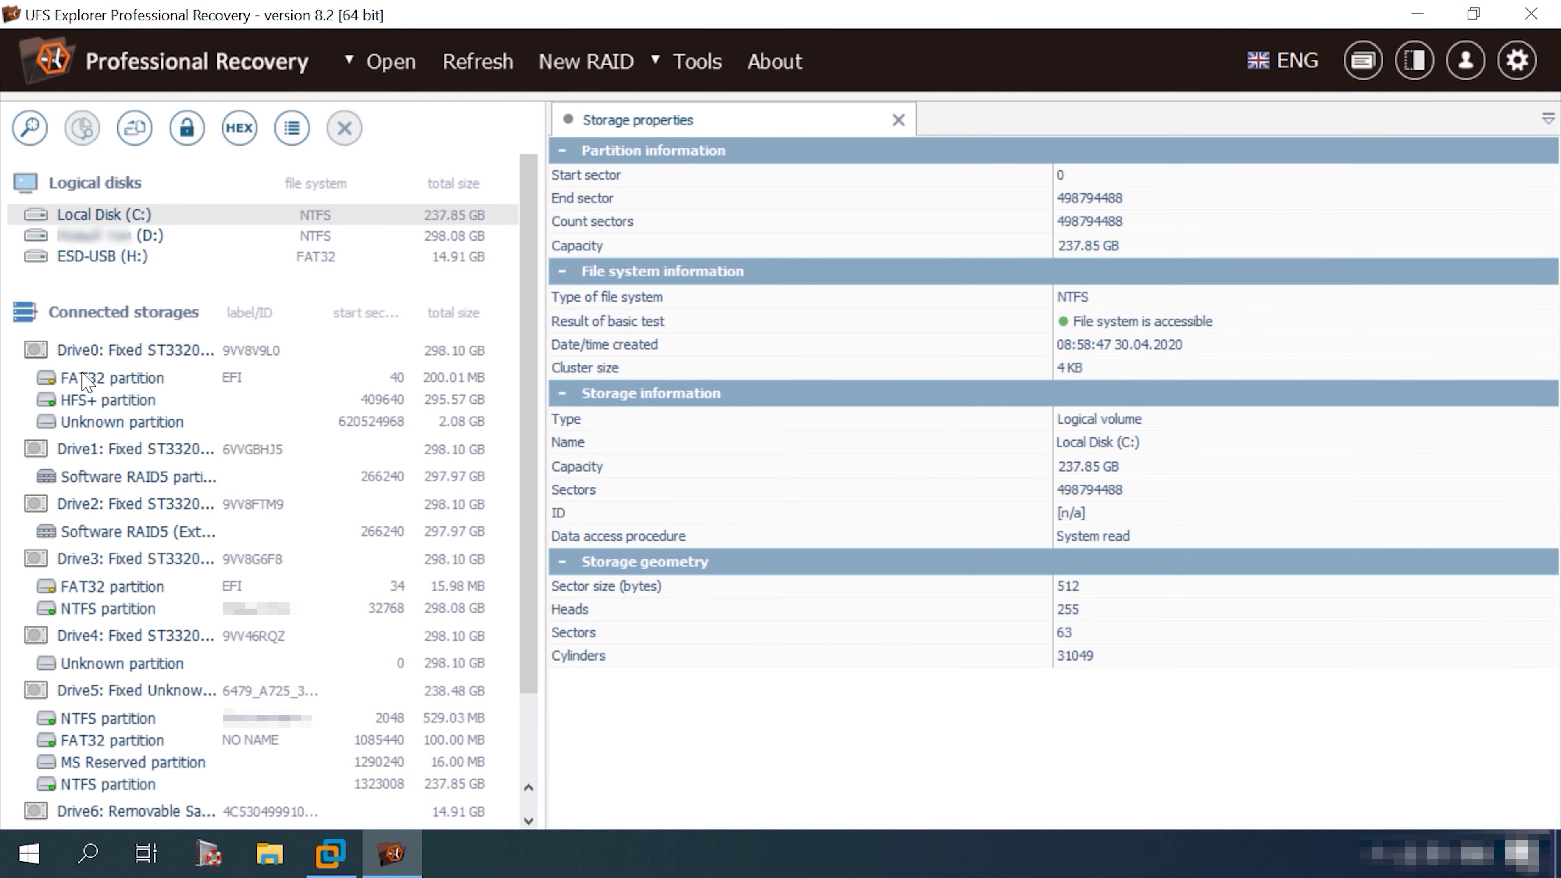
Switch to UFS Explorer Professional Recovery and scan Drive0's 2.08 GB Unknown partition with the Mac OS X HFS+ file system included.
{"action": "left_click", "coordinate": [147, 422]}
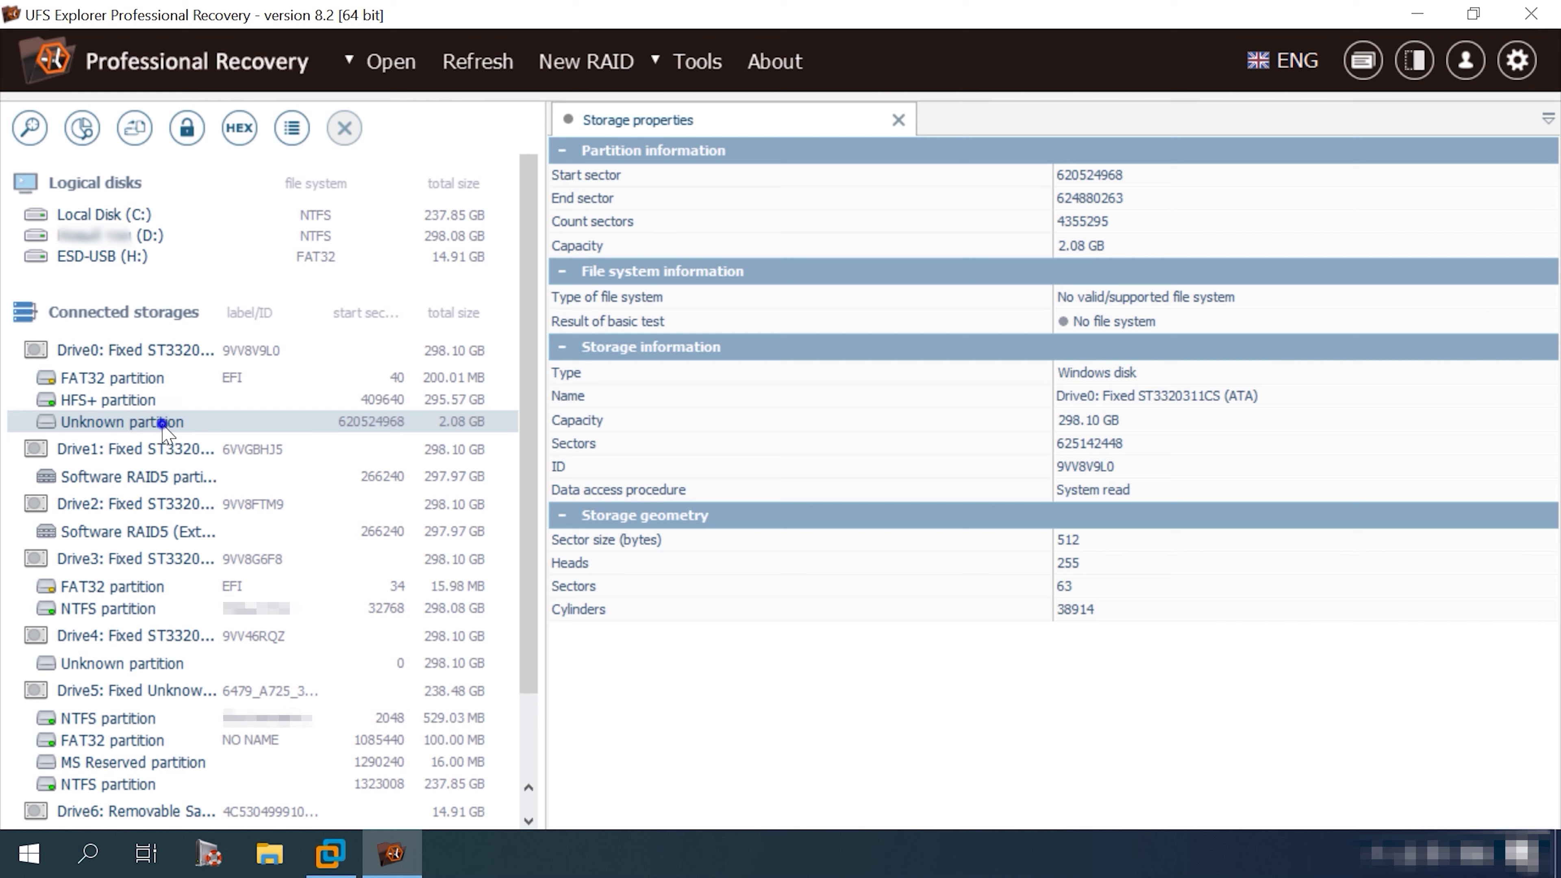
{"action": "right_click", "coordinate": [165, 431]}
{"action": "left_click", "coordinate": [203, 435]}
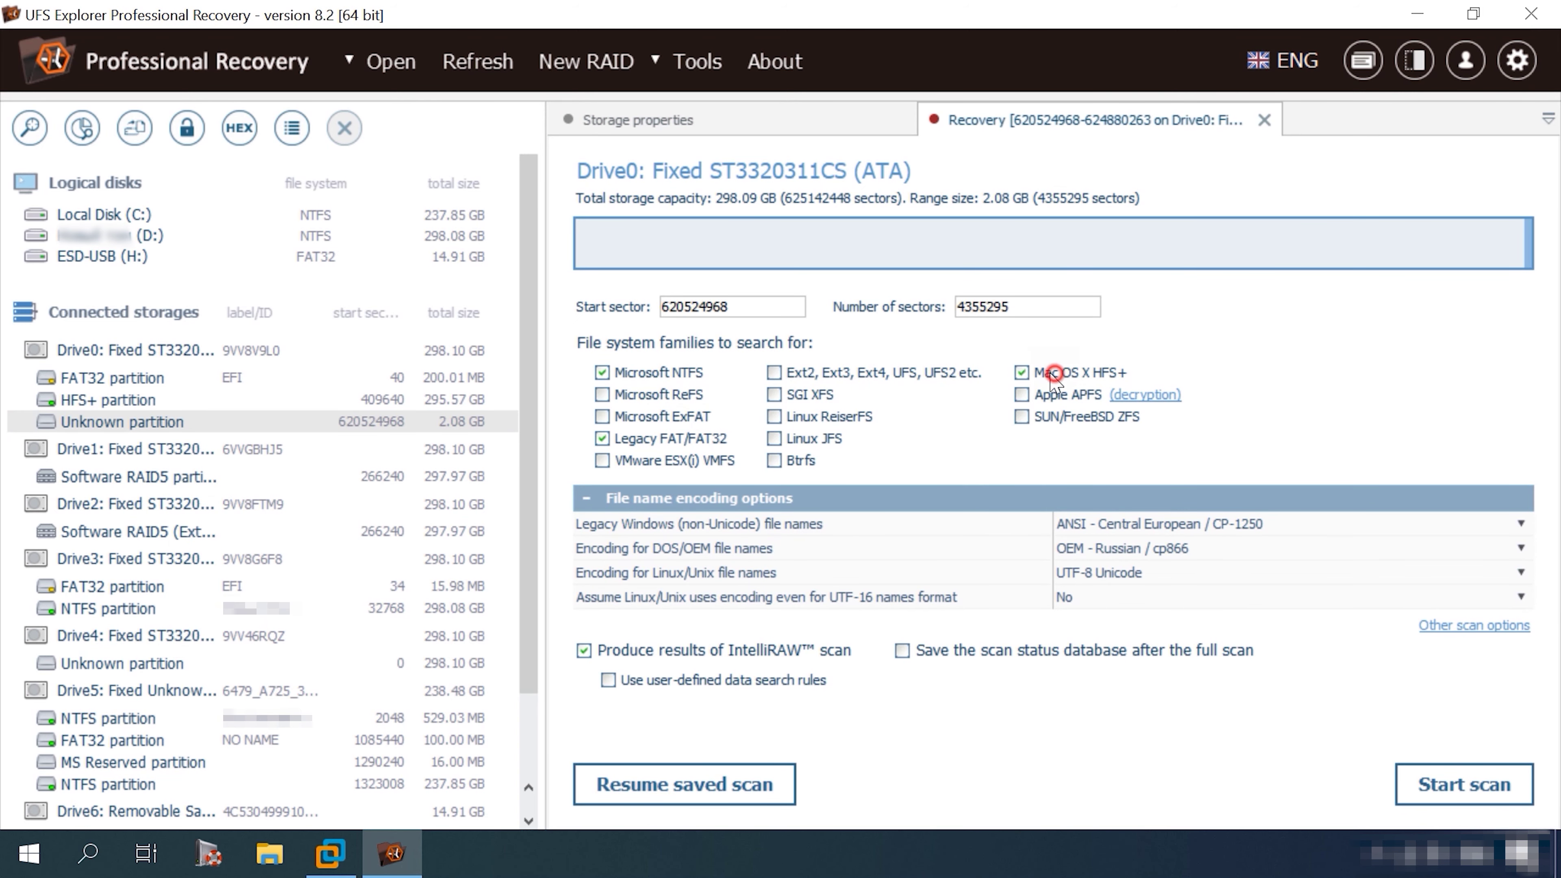
{"action": "left_click", "coordinate": [1465, 784]}
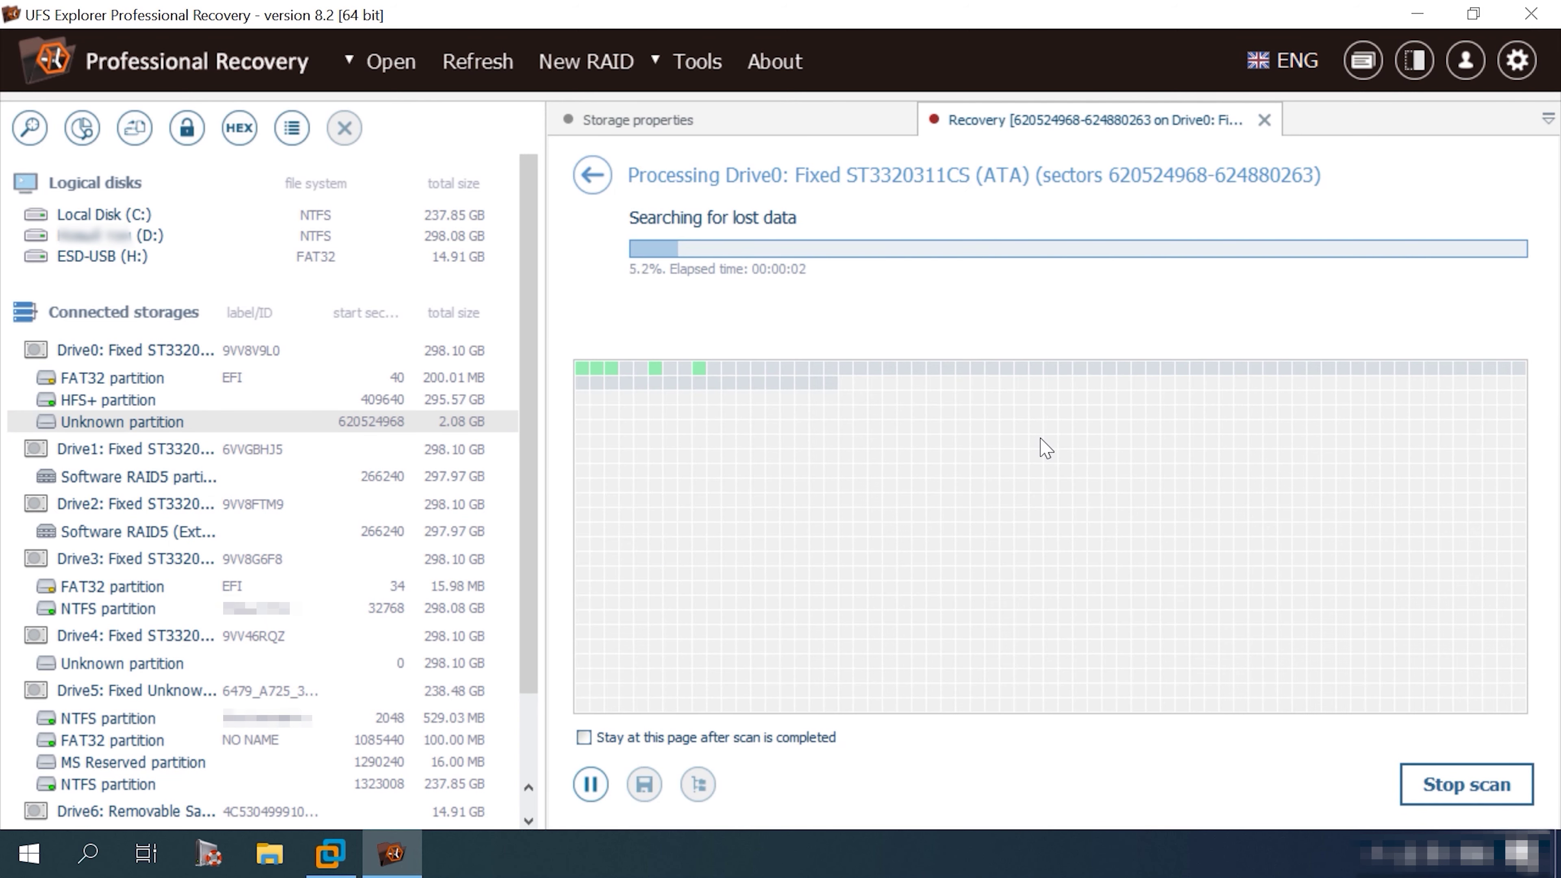
Open the recovered HFS+ volume and preview 023.jpg, 140.jpg, 182.jpg, 184.jpg and Ferris Wheel - 27057.mp4.
{"action": "double_click", "coordinate": [640, 401]}
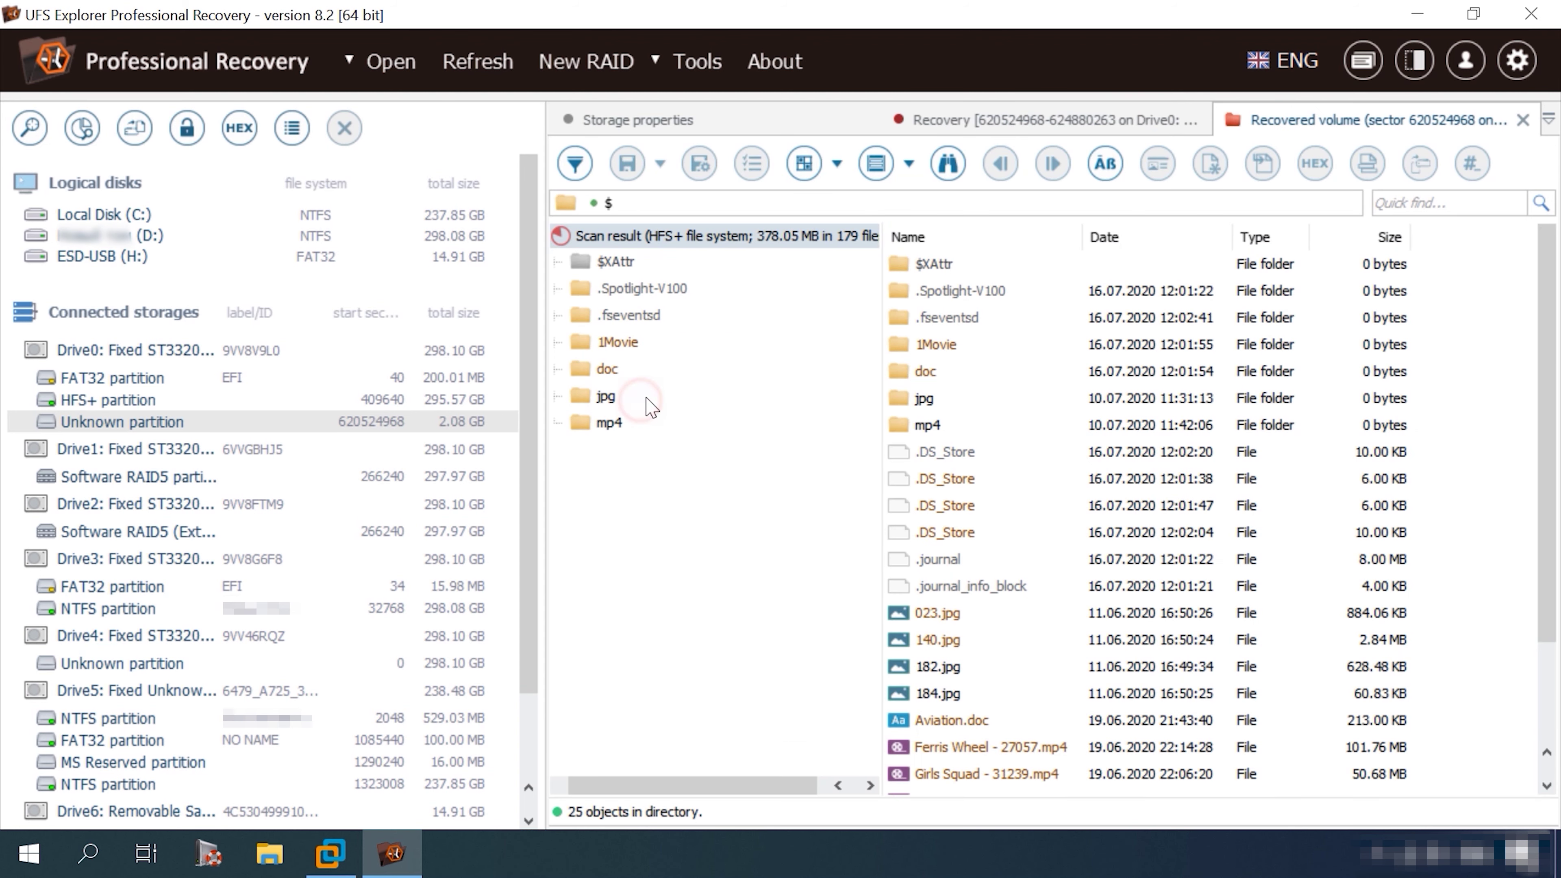
{"action": "scroll", "coordinate": [934, 529], "scroll_direction": "down", "scroll_amount": 1}
{"action": "left_click", "coordinate": [935, 530]}
{"action": "scroll", "coordinate": [939, 490], "scroll_direction": "down", "scroll_amount": 1}
{"action": "left_click", "coordinate": [938, 483]}
{"action": "left_click", "coordinate": [939, 510]}
{"action": "scroll", "coordinate": [977, 504], "scroll_direction": "down", "scroll_amount": 2}
{"action": "left_click", "coordinate": [941, 484]}
{"action": "scroll", "coordinate": [941, 483], "scroll_direction": "down", "scroll_amount": 4}
{"action": "left_click", "coordinate": [941, 430]}
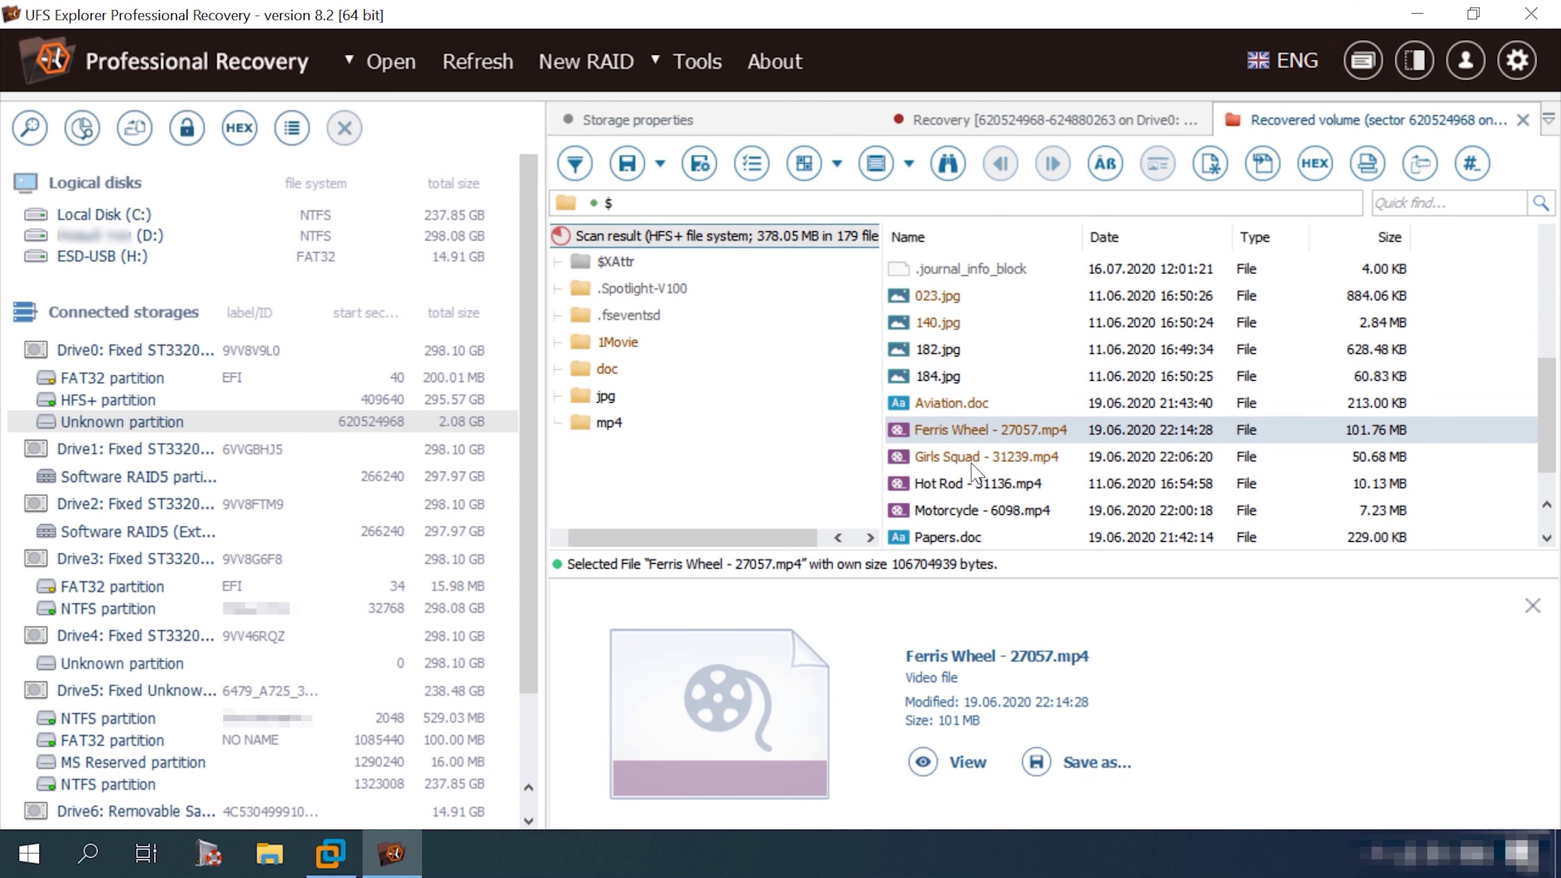
Preview Girls Squad - 31239.mp4, Hot Rod - 31136.mp4, Motorcycle - 6098.mp4, Papers.doc, Profit.doc and marketing.doc in the recovered volume.
{"action": "scroll", "coordinate": [973, 474], "scroll_direction": "down", "scroll_amount": 2}
{"action": "left_click", "coordinate": [944, 402]}
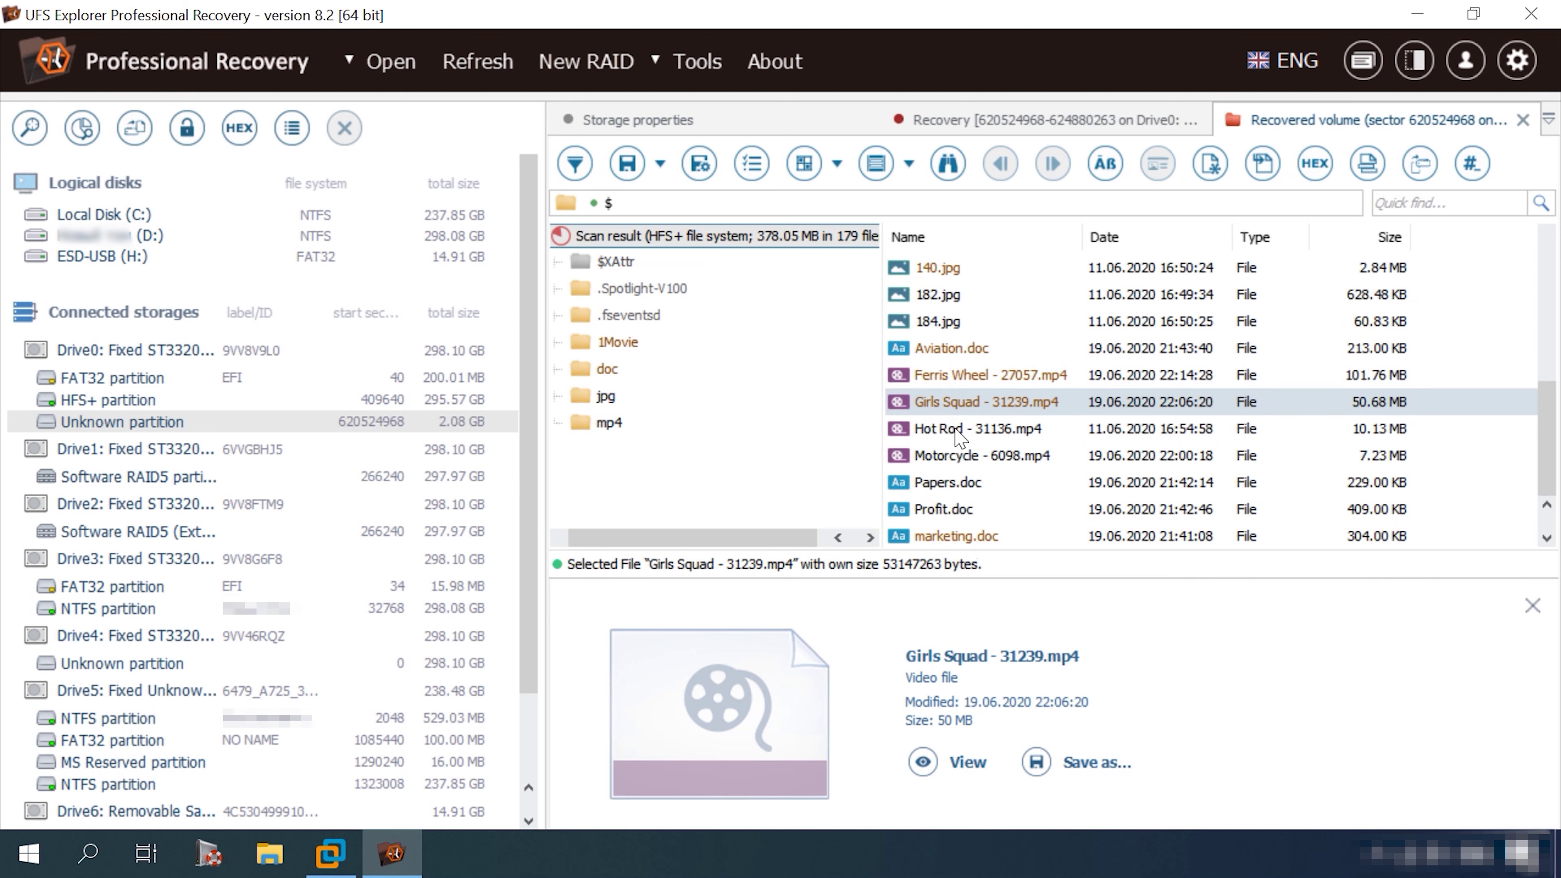
{"action": "left_click", "coordinate": [958, 431]}
{"action": "left_click", "coordinate": [949, 458]}
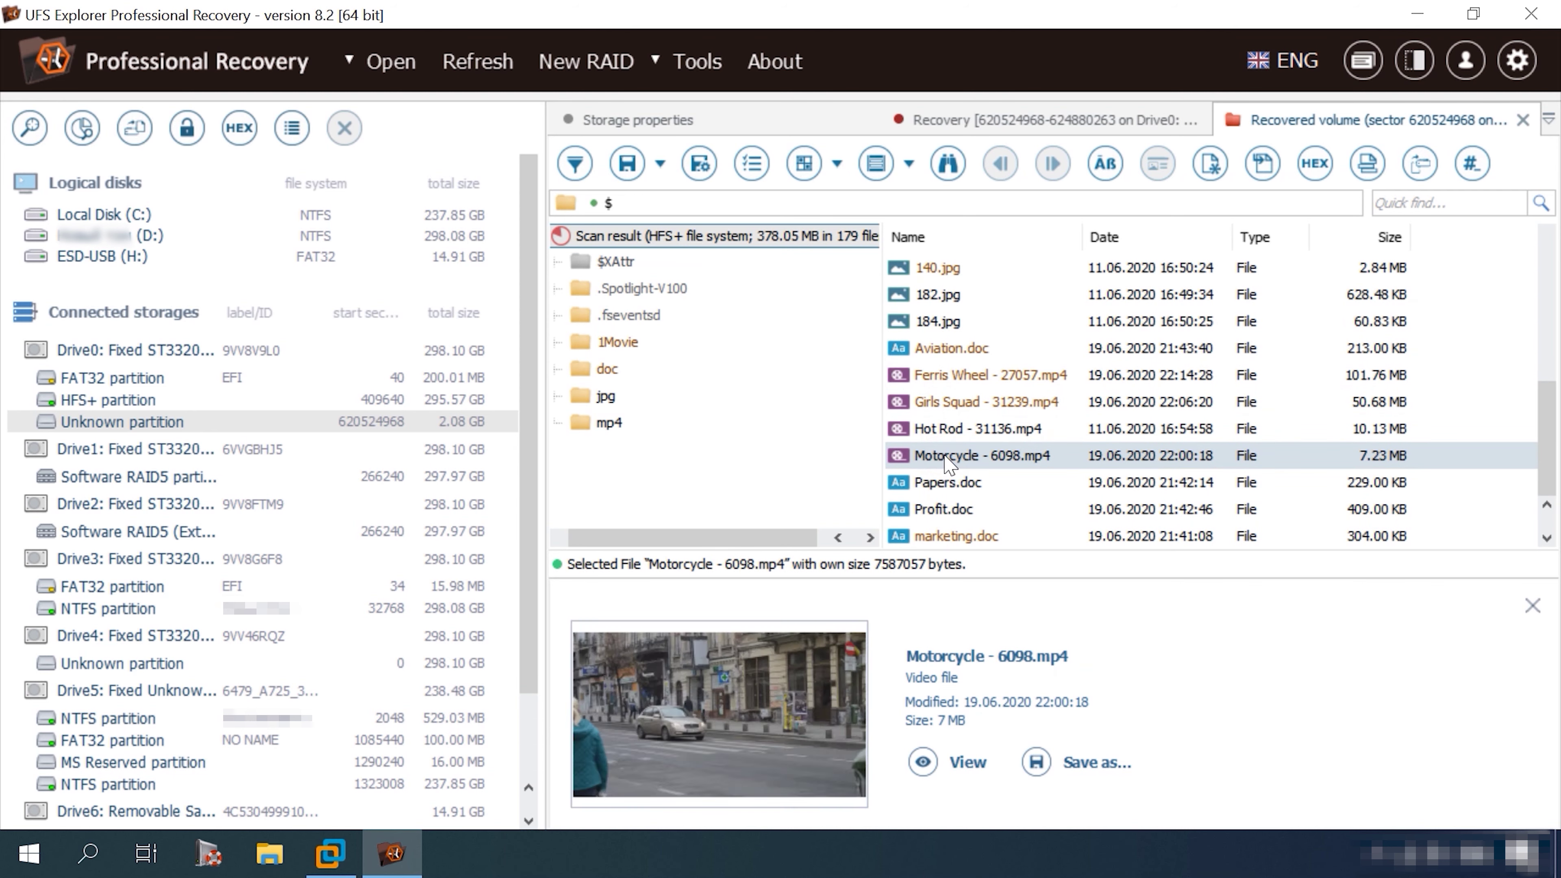
{"action": "left_click", "coordinate": [950, 483]}
{"action": "left_click", "coordinate": [946, 509]}
{"action": "left_click", "coordinate": [949, 535]}
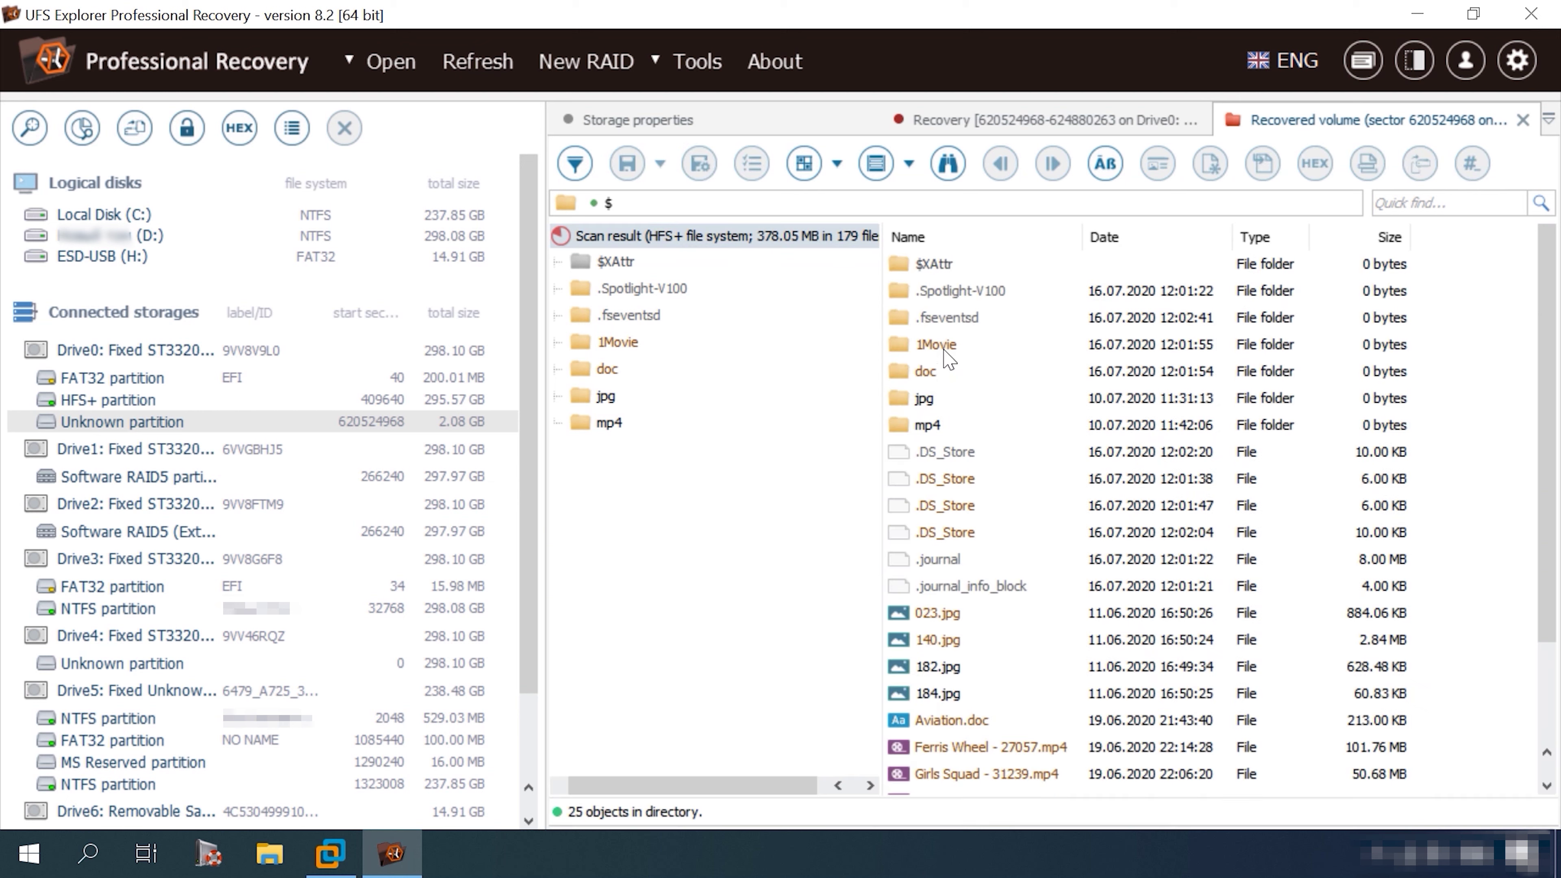
Open the recovered volume's 1Movie folder, view Tron.avi and close the viewer.
{"action": "left_click", "coordinate": [946, 347]}
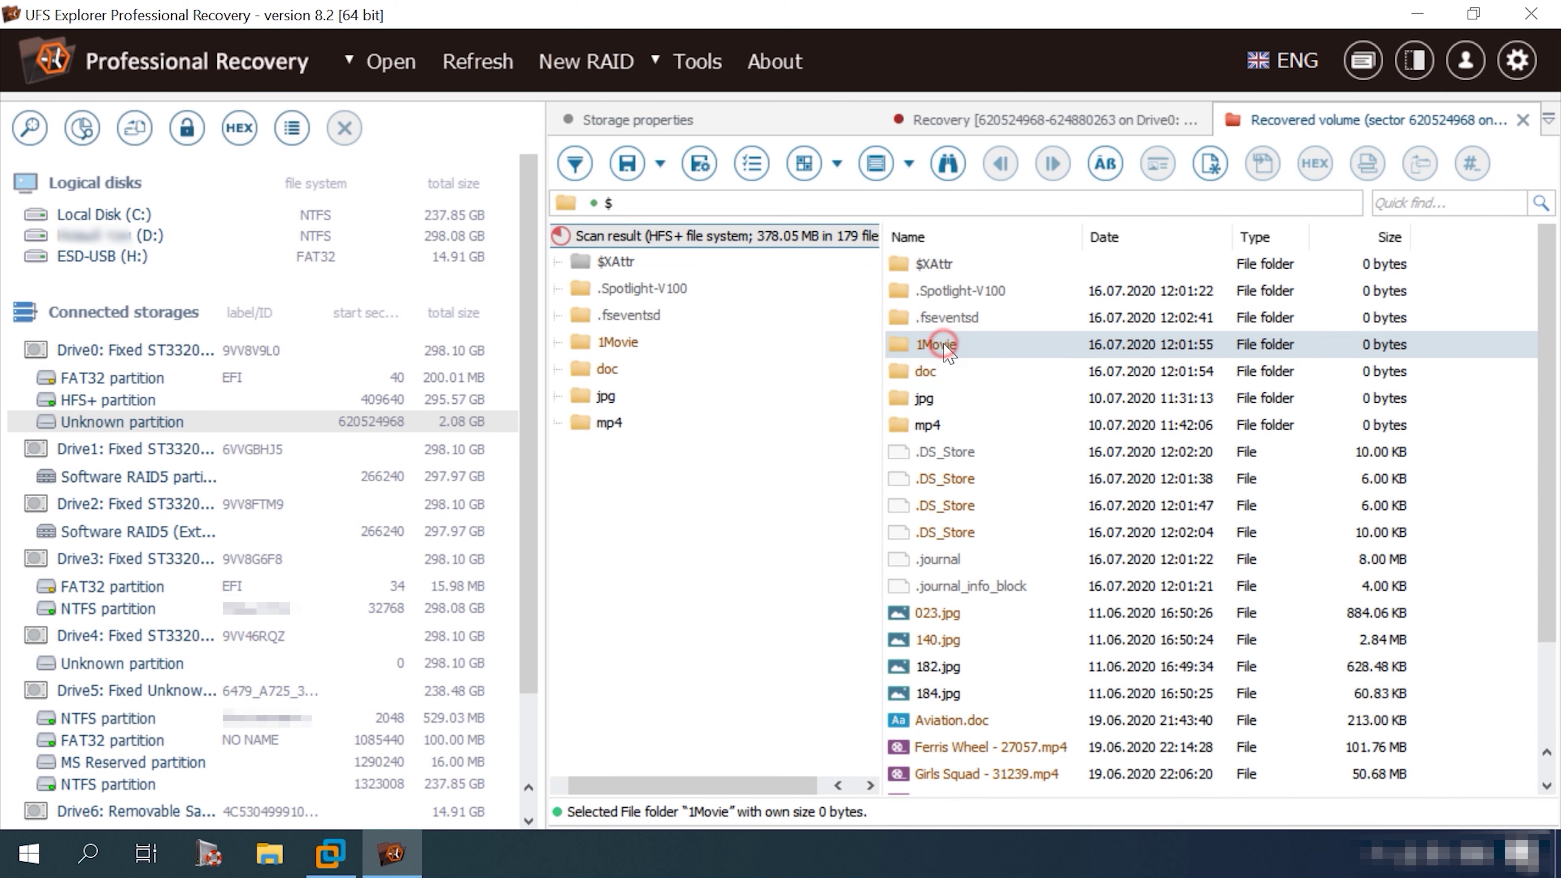
{"action": "double_click", "coordinate": [914, 354]}
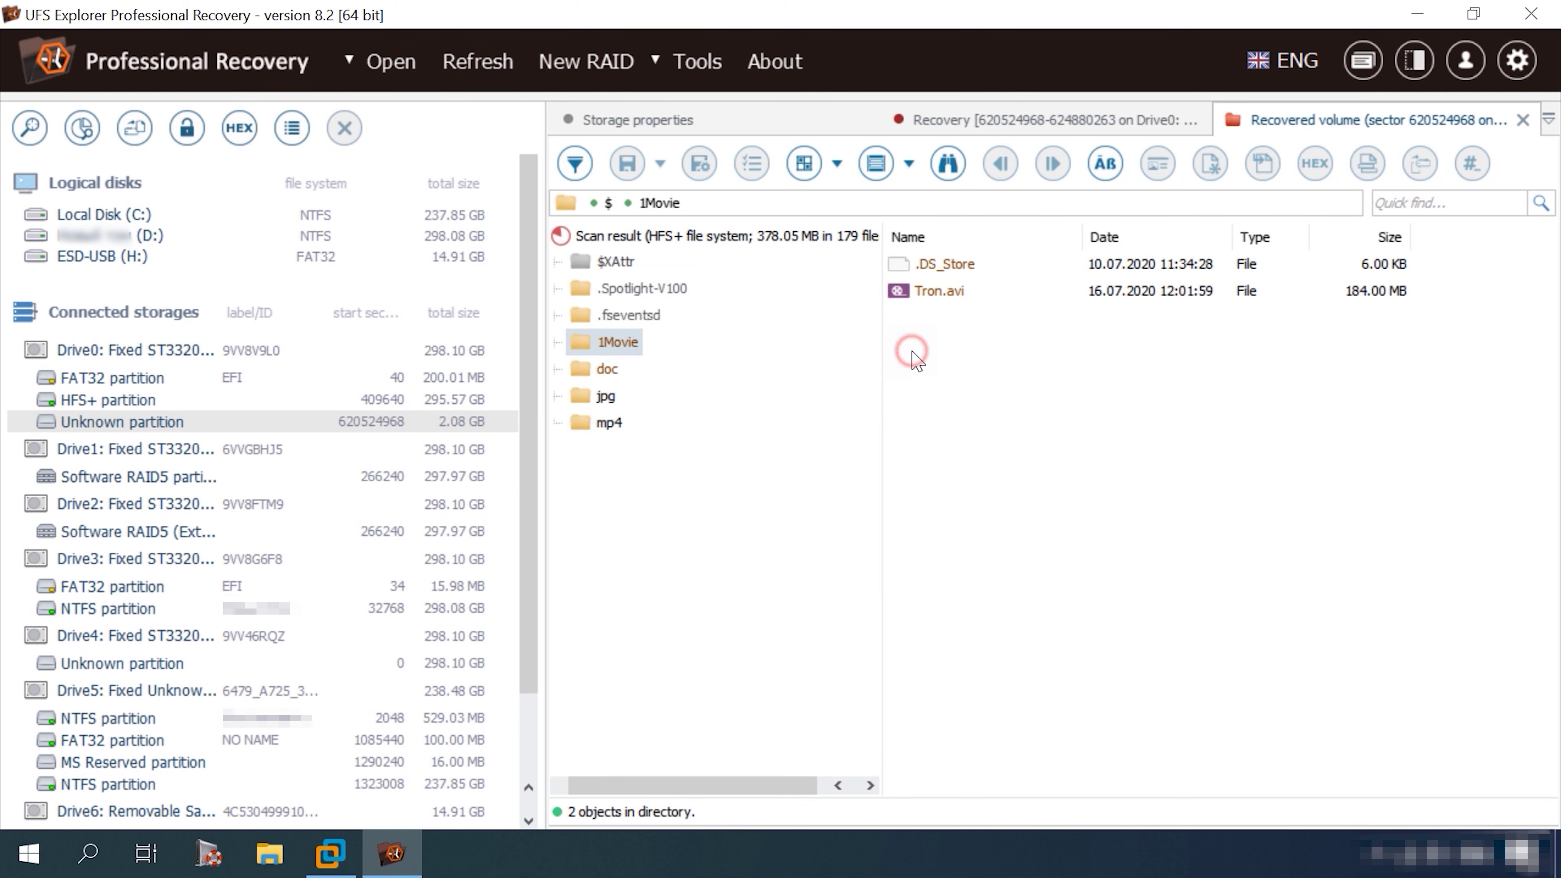
{"action": "double_click", "coordinate": [928, 293]}
{"action": "left_click", "coordinate": [1249, 68]}
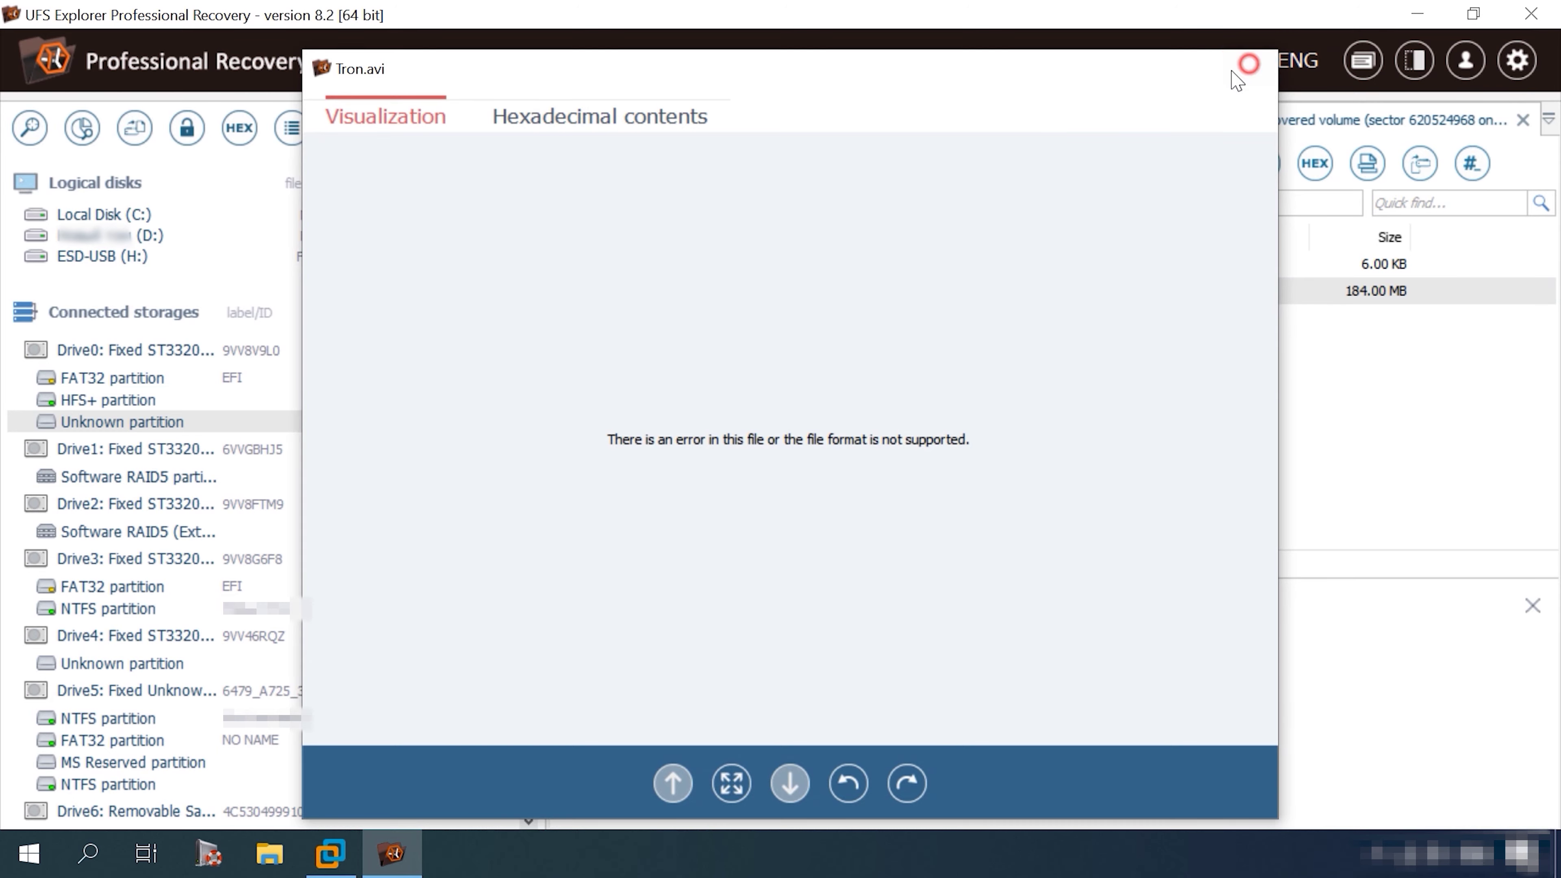